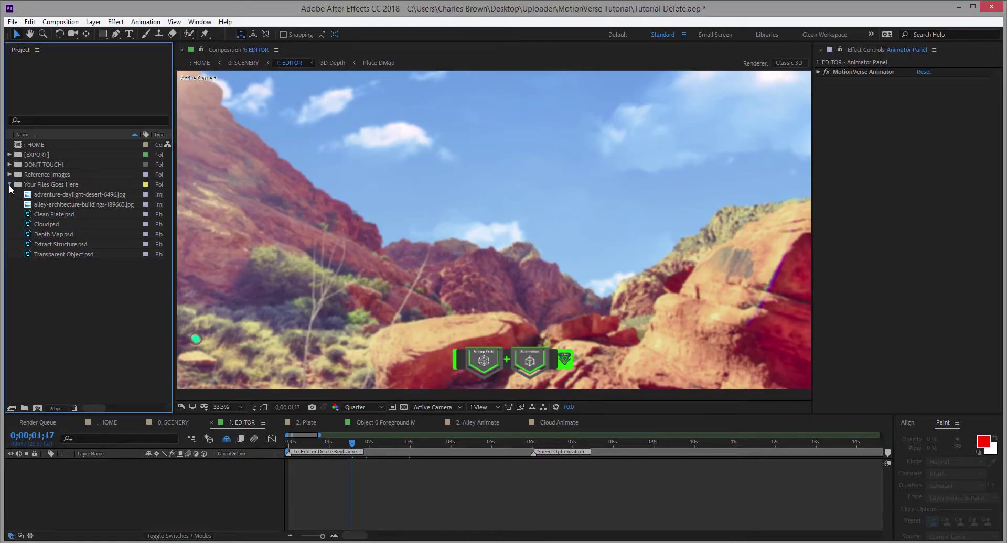
Collapse the Your Files Goes Here folder, leaving Photoshop on an empty workspace
left_click(9, 185)
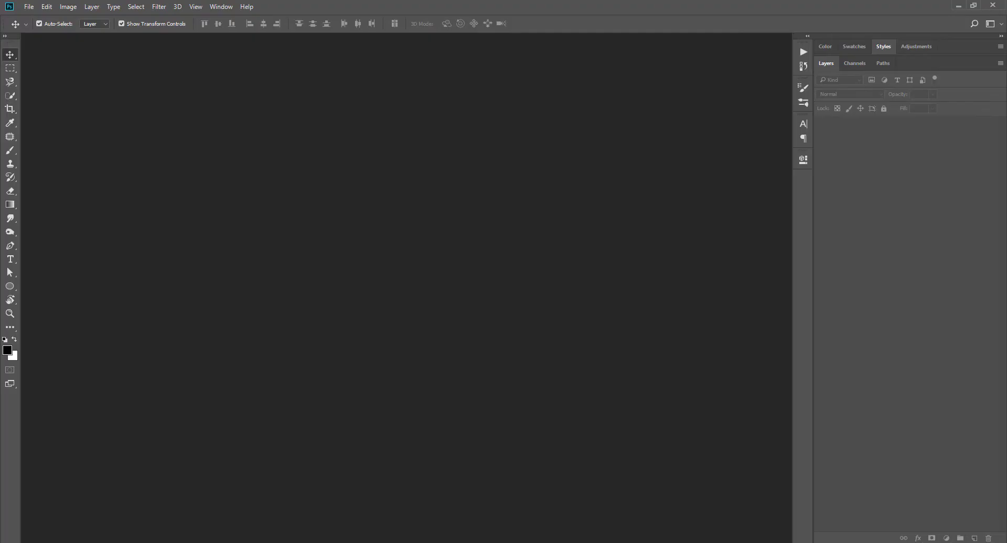
Open Scene Setup.psd from the Scene Setup (PSD) folder, viewed as large icons
left_click(136, 516)
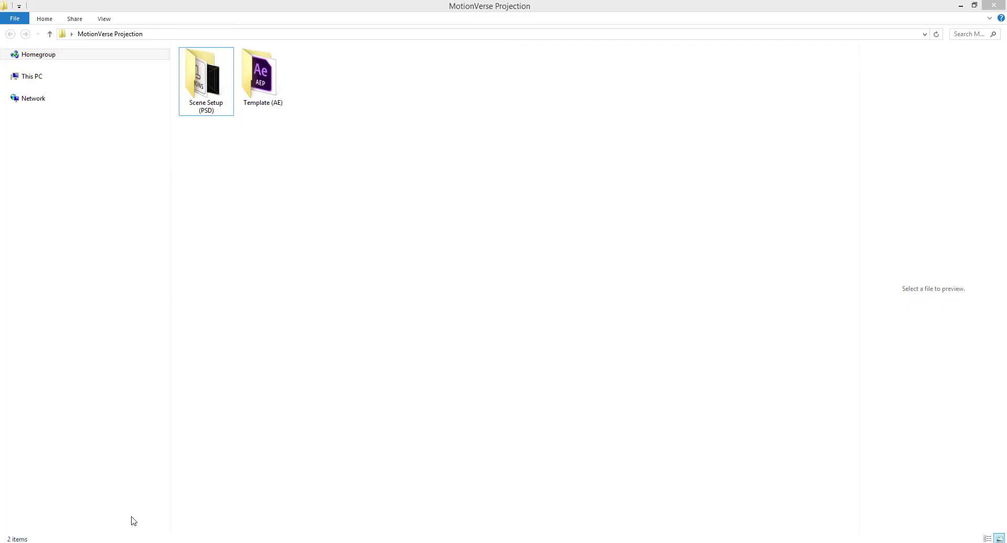
double_click(206, 78)
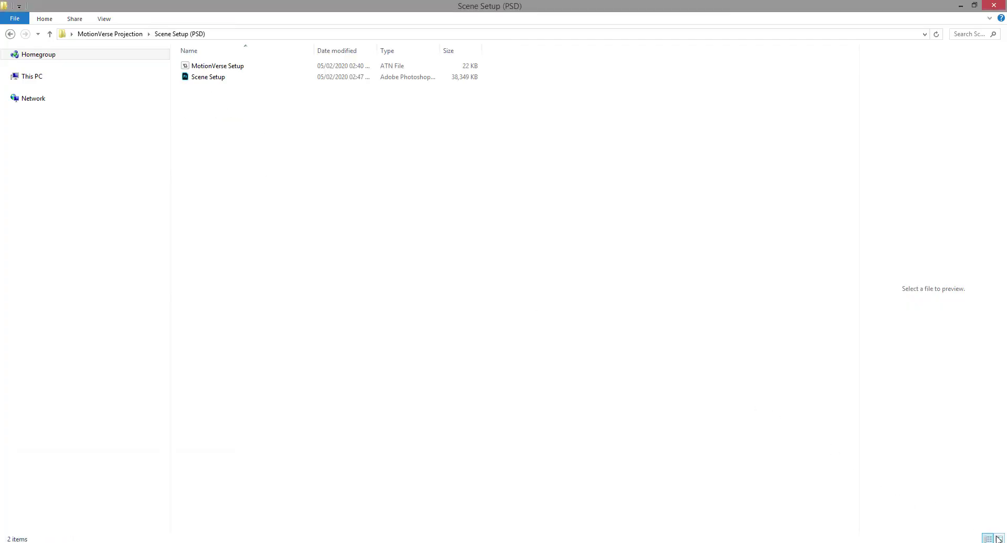
left_click(999, 538)
double_click(260, 90)
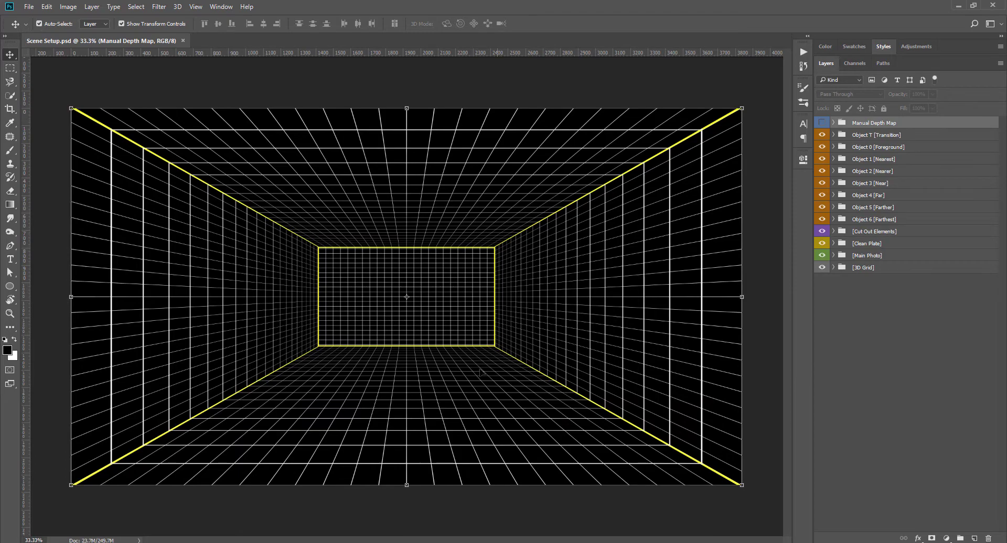
Load MotionVerse Setup.atn, check its AE Export action, and expand the [Main Photo] group
left_click(184, 491)
left_click(212, 90)
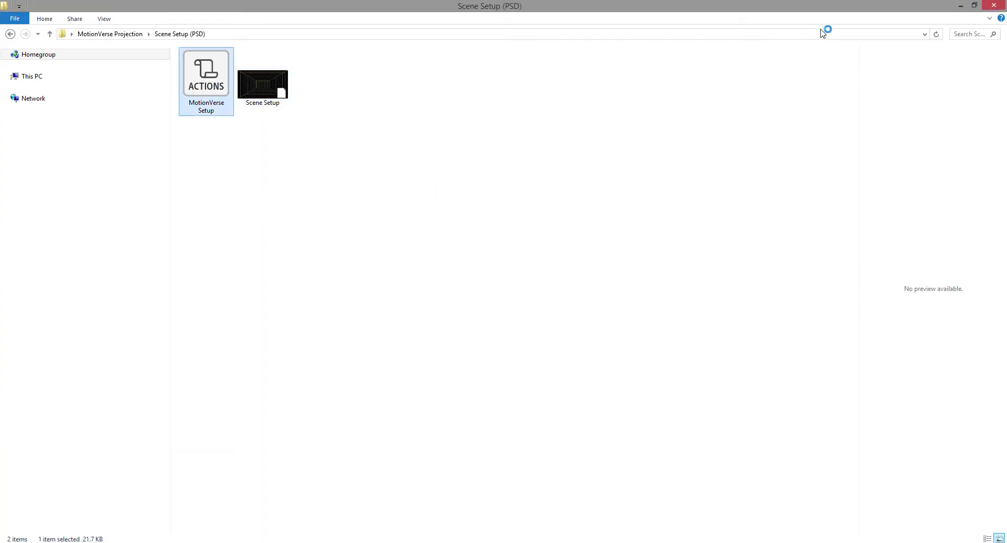
left_click(961, 6)
left_click(803, 53)
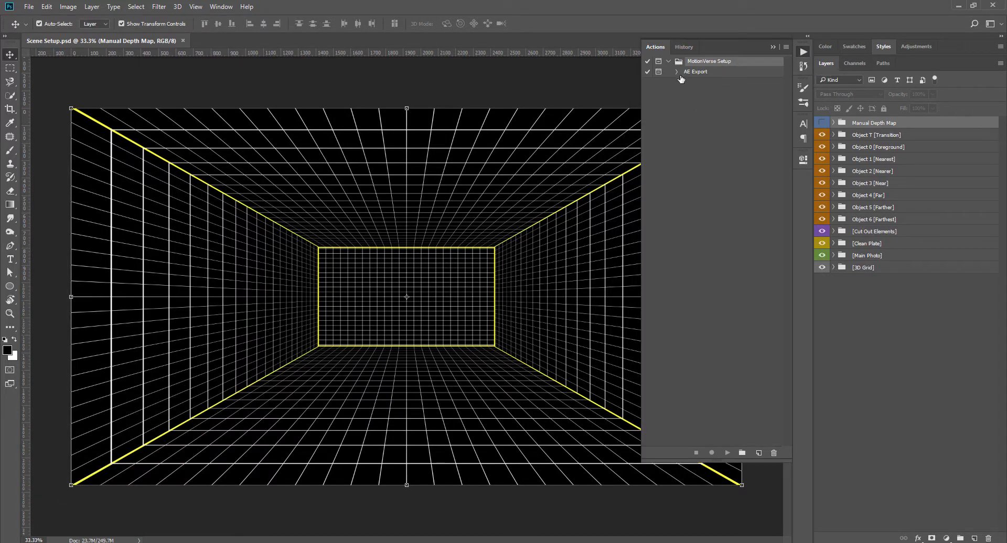
left_click(803, 54)
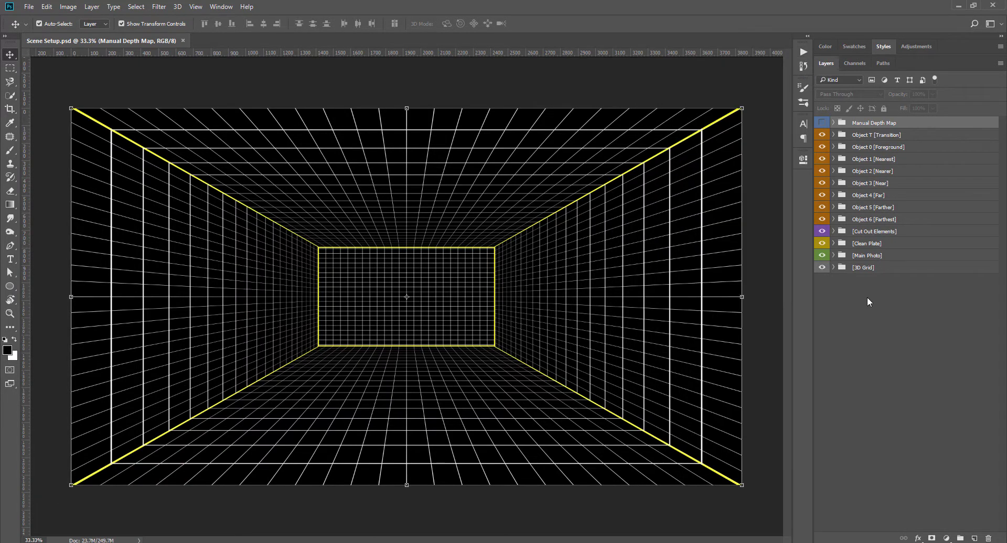
left_click(833, 256)
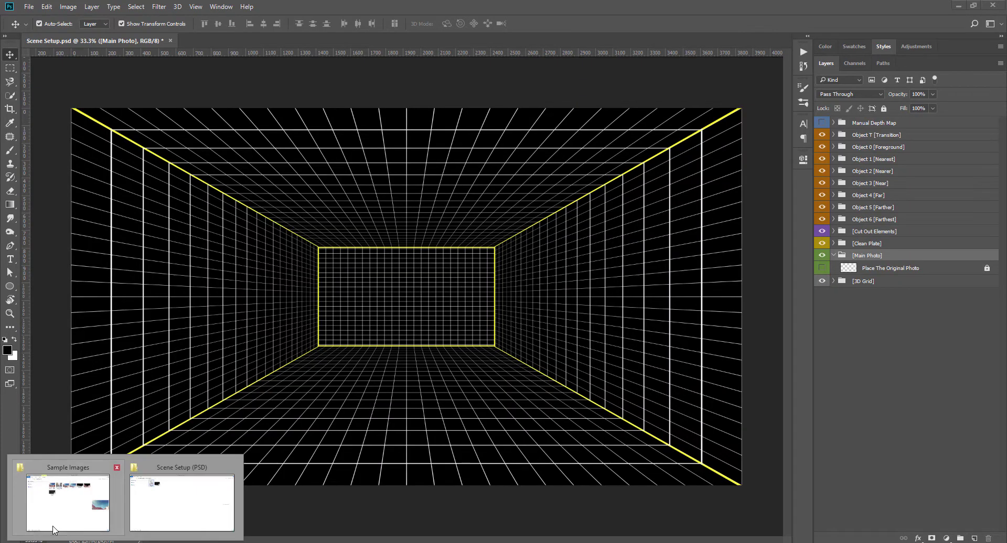
Drag adventure-daylight-desert-6496 from the Sample Images folder onto the grid canvas
left_click(189, 488)
left_click_drag(652, 65, 360, 211)
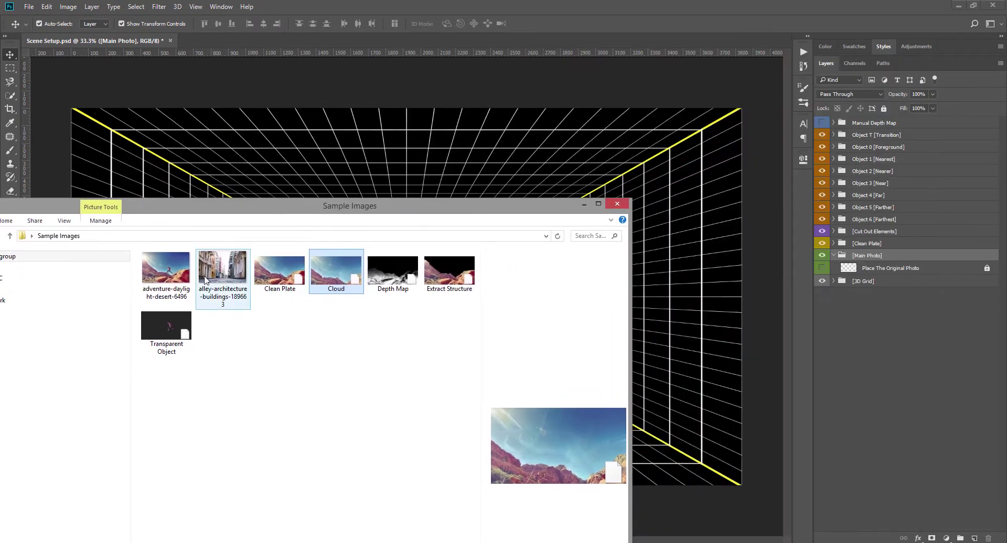
left_click_drag(165, 274, 399, 188)
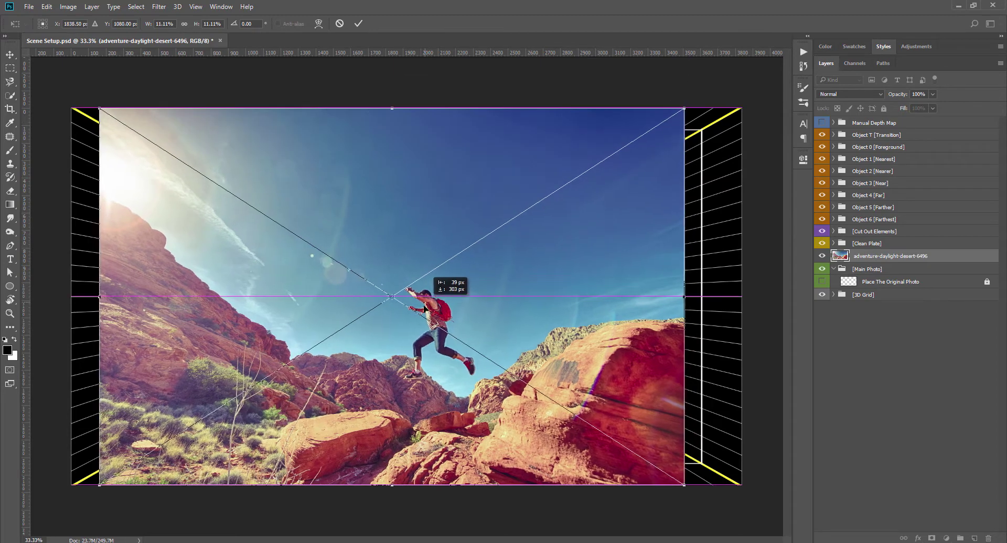
Scale and align the desert photo to fill the canvas, commit, and rasterize the layer
left_click_drag(425, 308, 424, 309)
left_click_drag(684, 493, 760, 501)
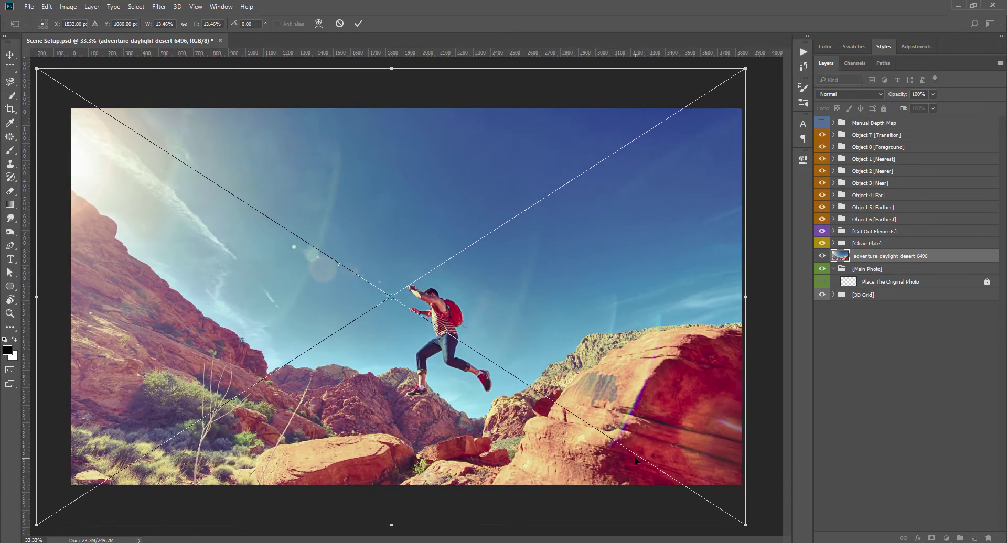
left_click_drag(636, 462, 643, 462)
left_click_drag(752, 524, 736, 514)
left_click_drag(669, 454, 672, 434)
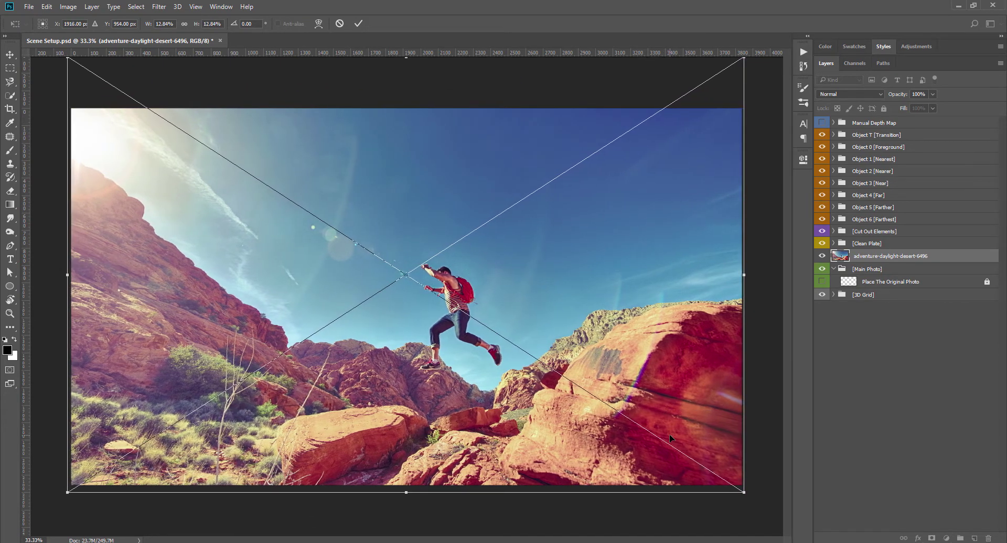
left_click(358, 24)
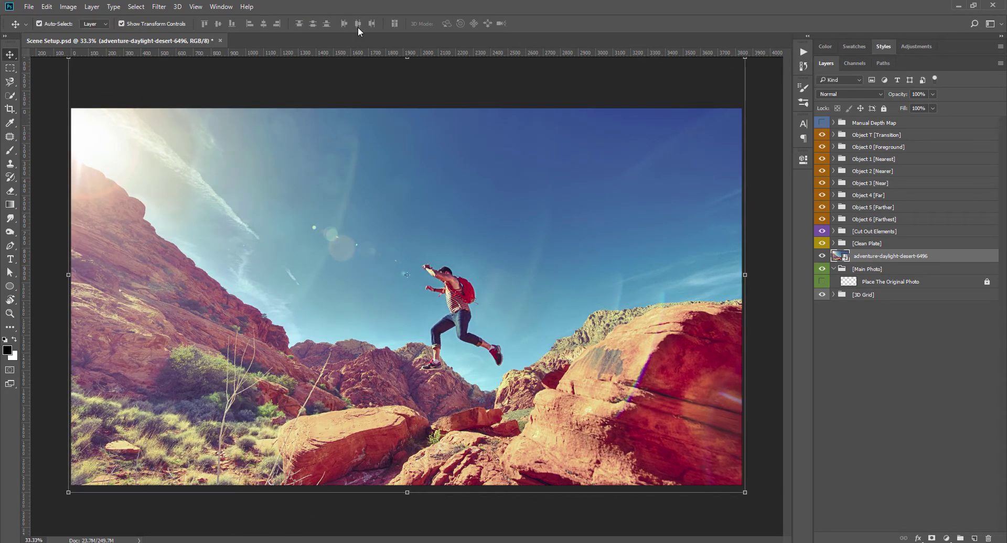
right_click(890, 262)
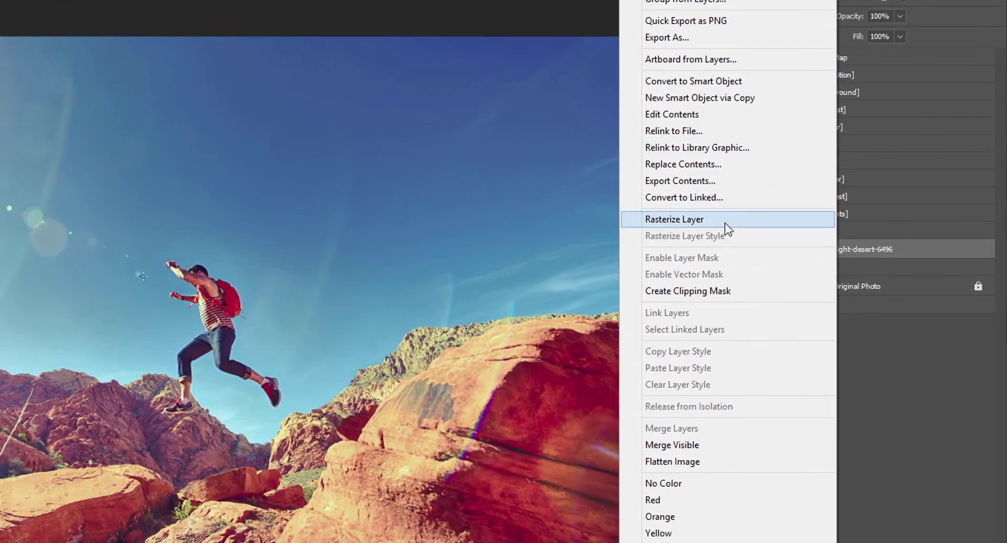
left_click(724, 220)
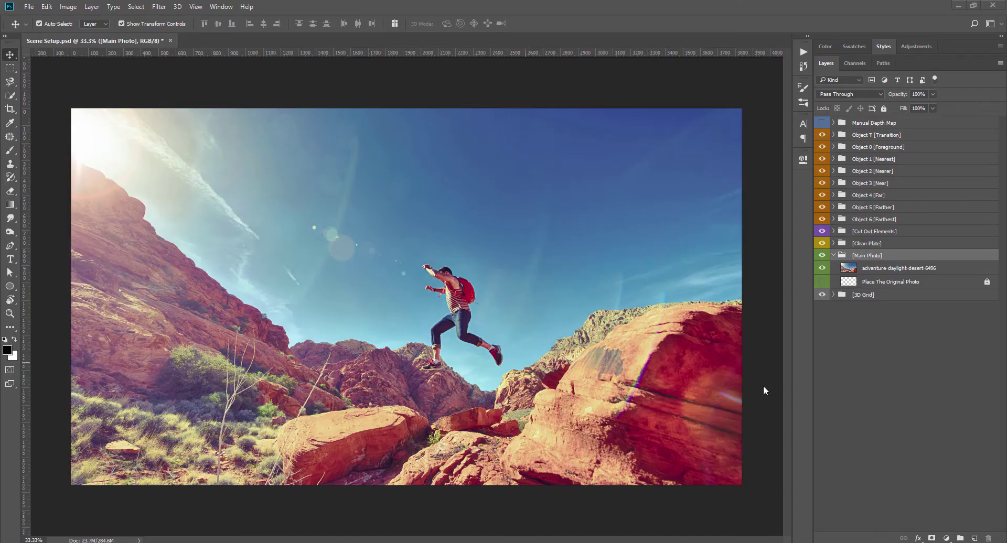
Duplicate the desert photo layer and move the copy above Place Photo(s) 1 in Object 0 [Foreground]
scroll(763, 391, "up", 2)
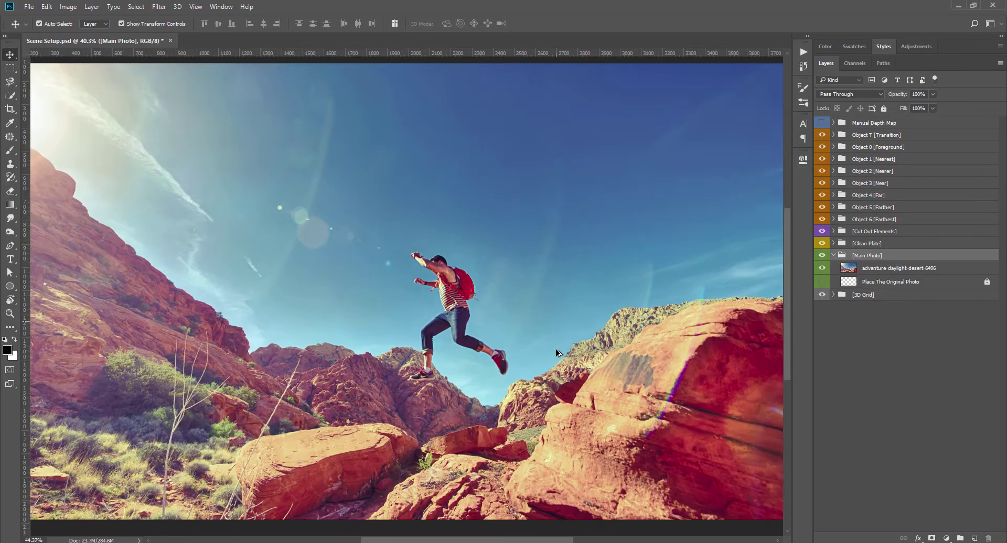
left_click_drag(881, 275, 972, 538)
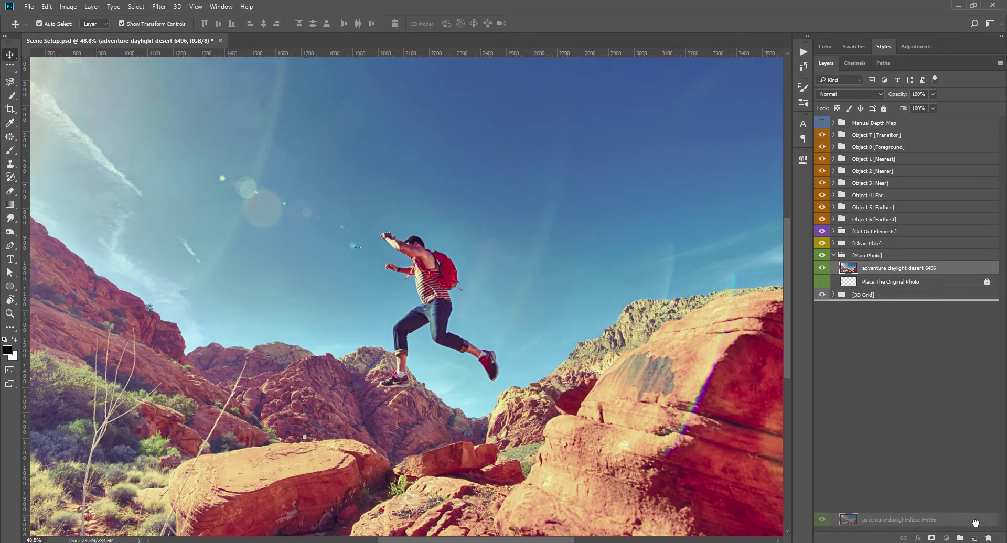
left_click(833, 148)
left_click_drag(892, 302, 860, 159)
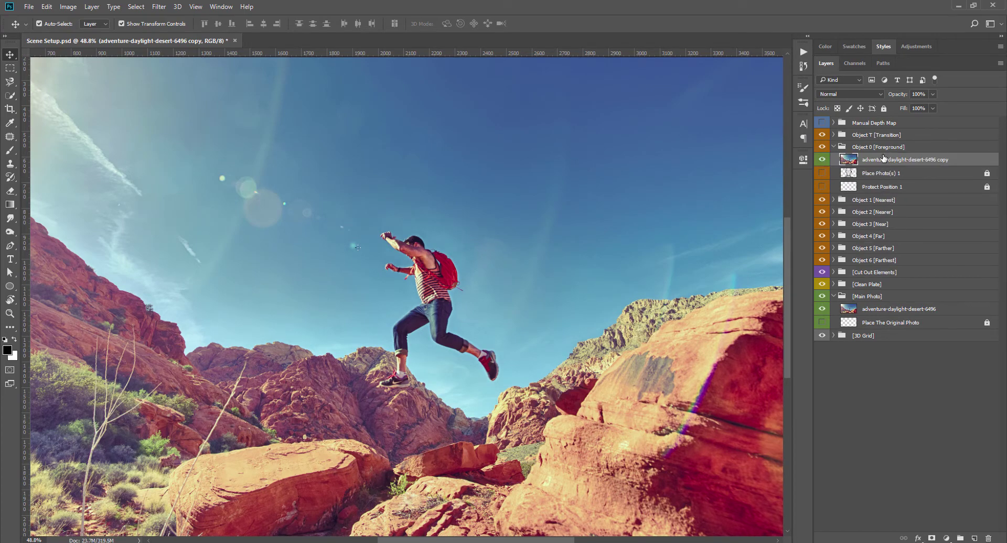
Switch to the Quick Selection tool and shrink its brush to the smallest size
scroll(401, 315, "up", 5)
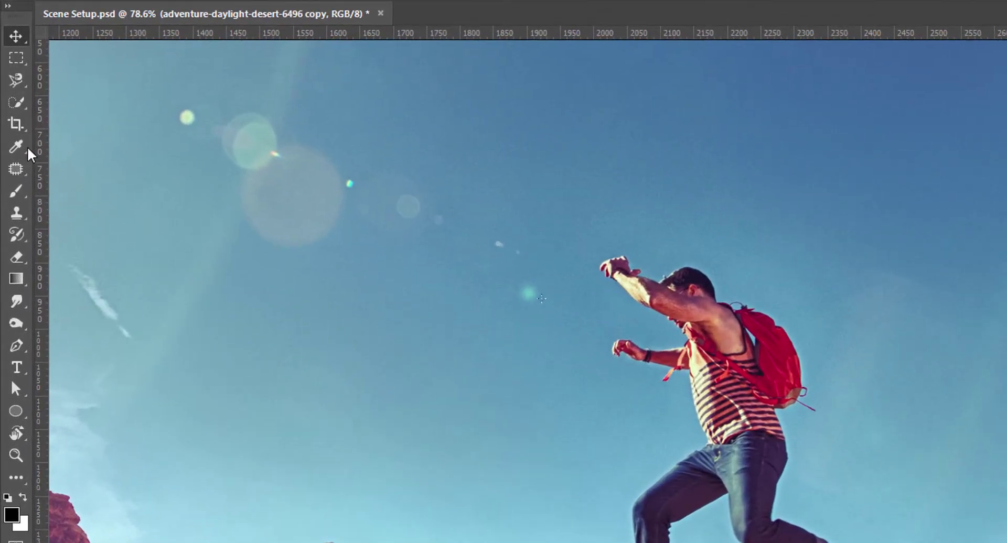
right_click(20, 102)
left_click(74, 103)
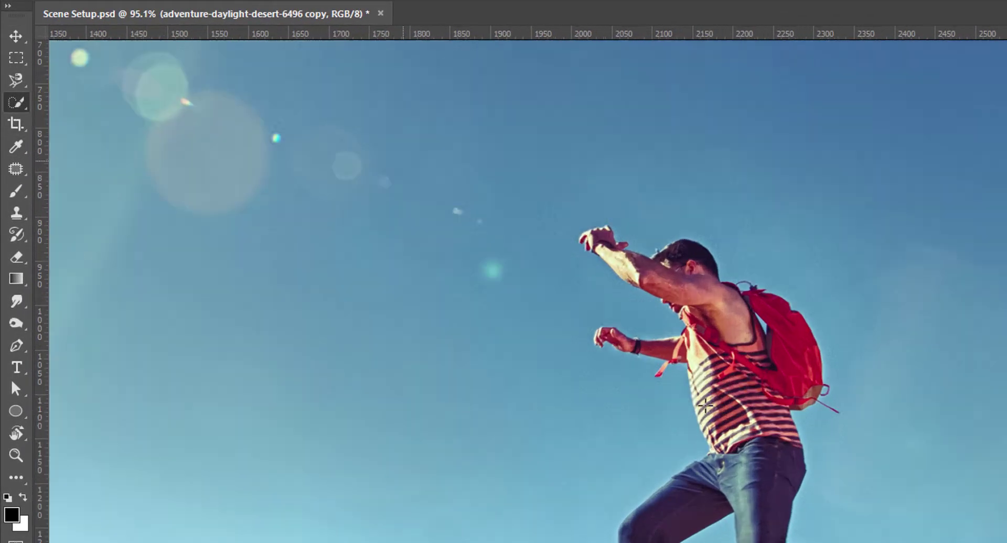
scroll(464, 257, "up", 4)
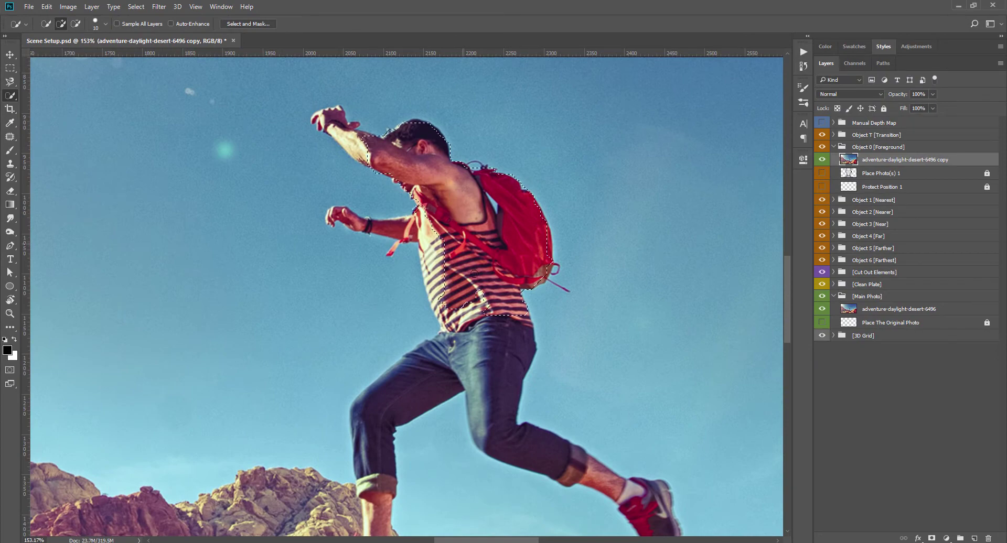
scroll(474, 274, "up", 2)
scroll(488, 265, "up", 1)
scroll(507, 255, "up", 1)
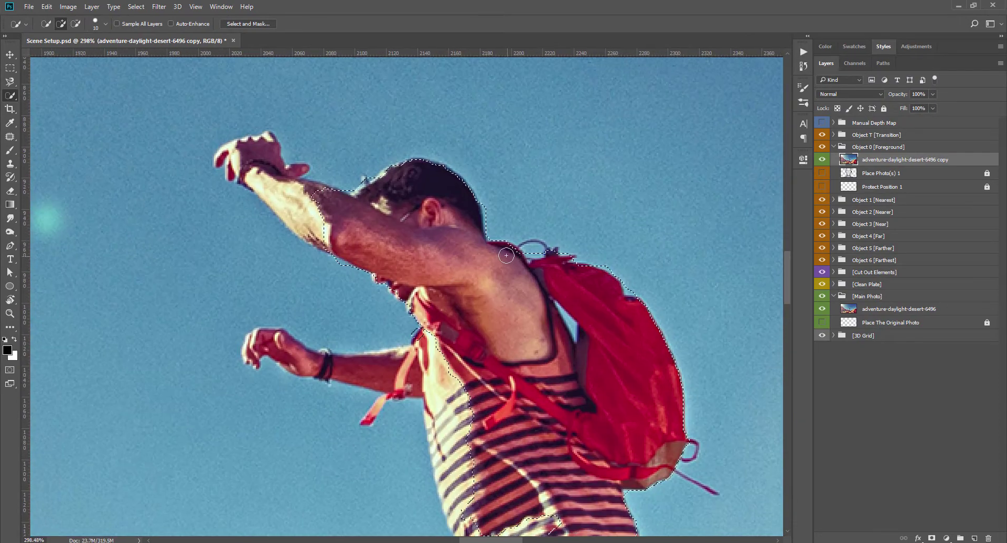
scroll(582, 231, "up", 2)
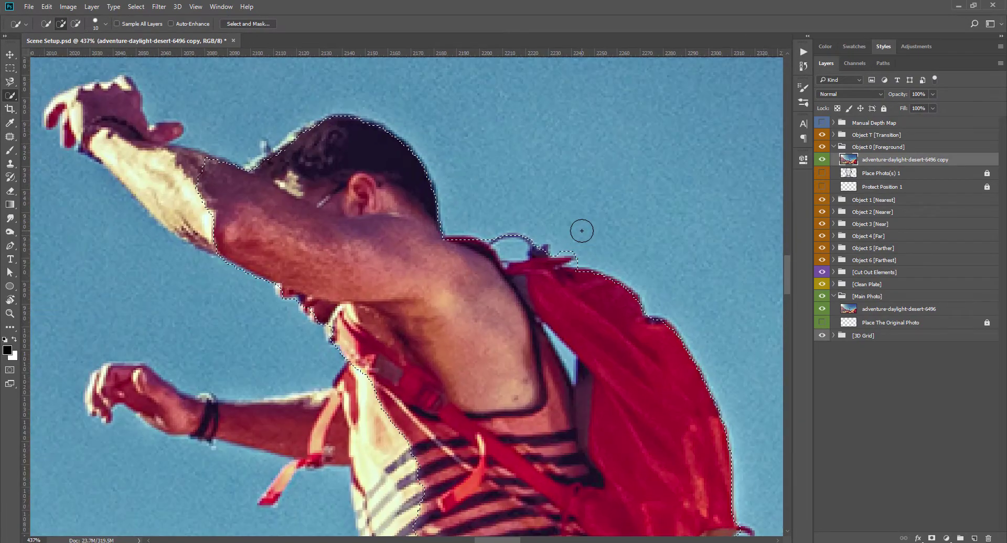
key("bracketleft")
key("bracketleft")
key("bracketleft")
scroll(582, 268, "up", 2)
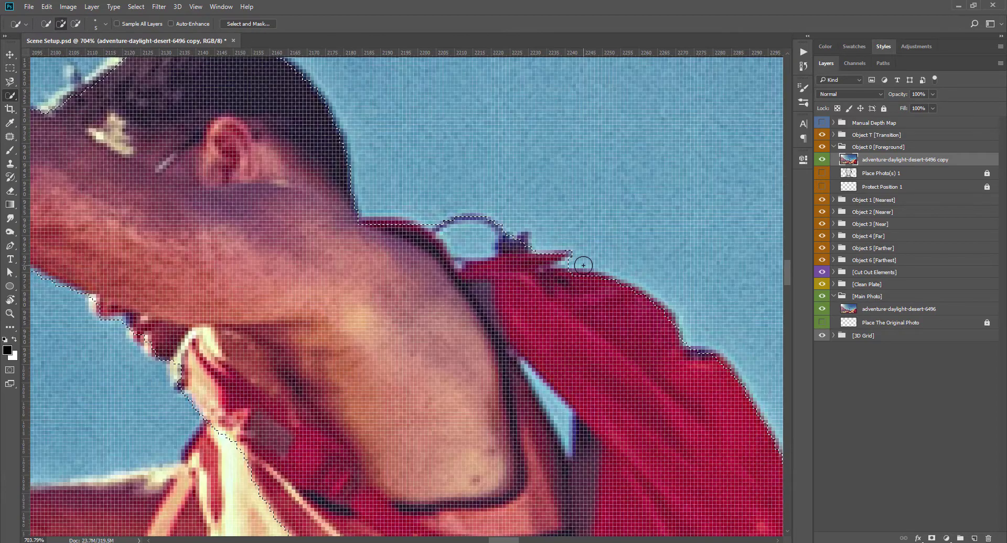
key("bracketleft")
key("bracketleft")
key("bracketleft")
key("ctrl+0")
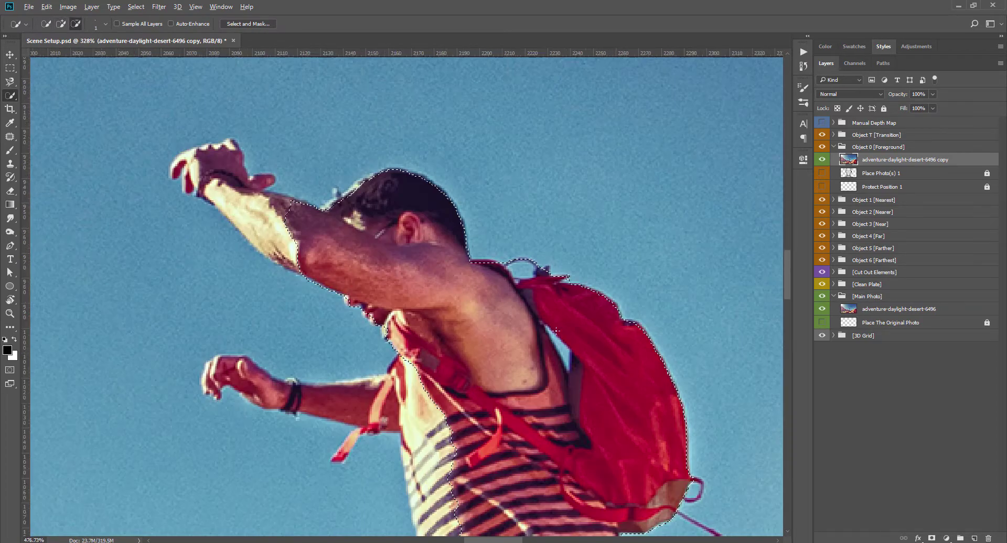
scroll(572, 369, "up", 10)
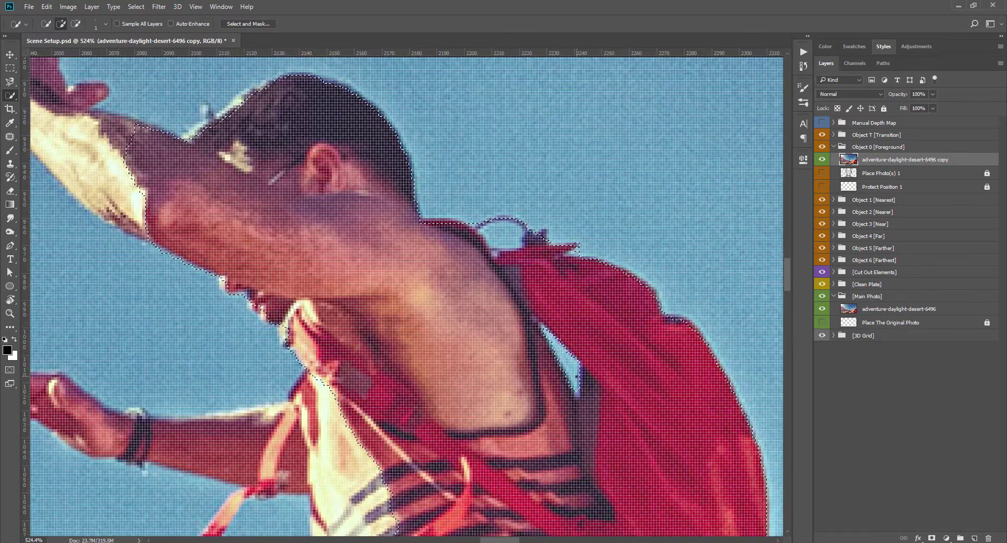
scroll(456, 304, "down", 5)
scroll(335, 173, "up", 3)
scroll(405, 300, "up", 1)
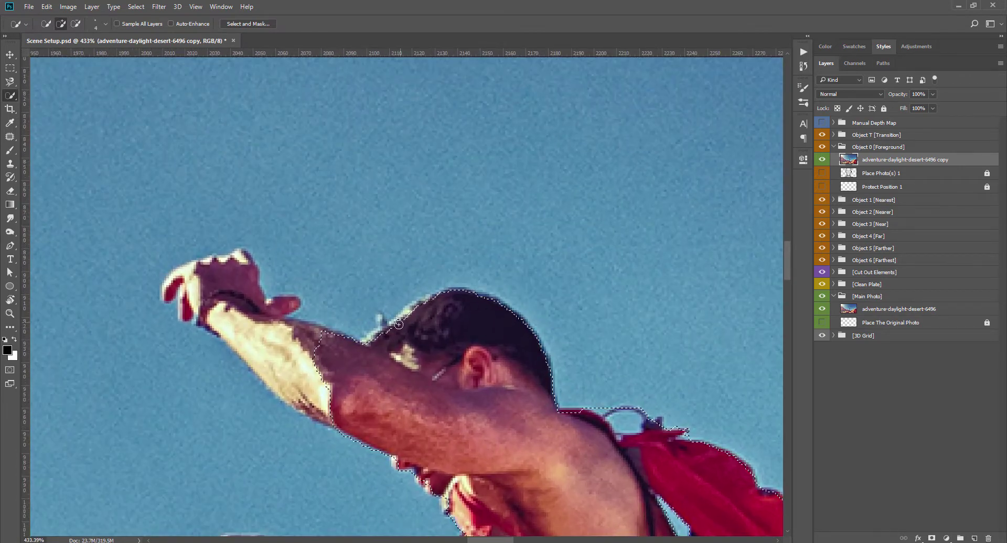
Select the man's forearm and hand, removing the shoulder sky gap and sky below the hand
left_click_drag(398, 324, 169, 304)
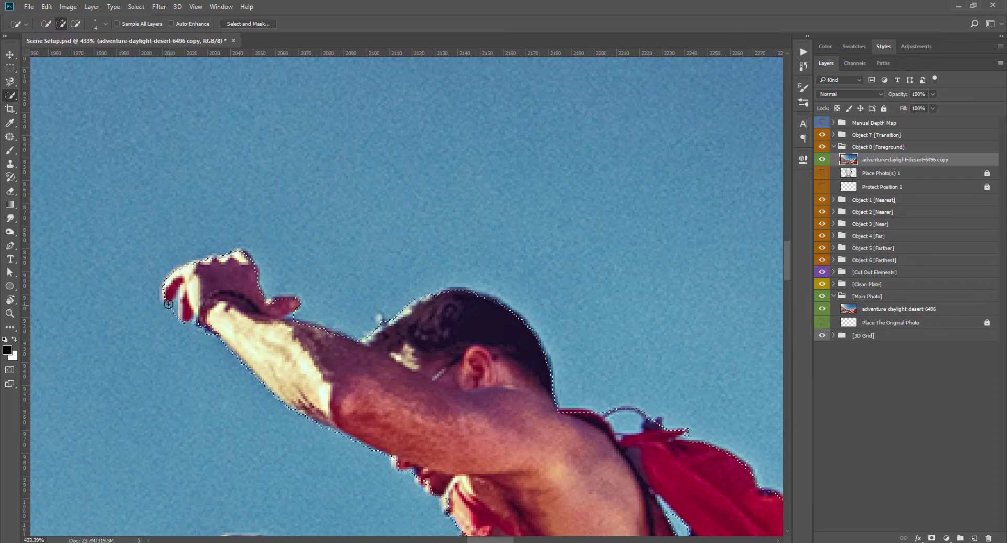
scroll(168, 304, "up", 5)
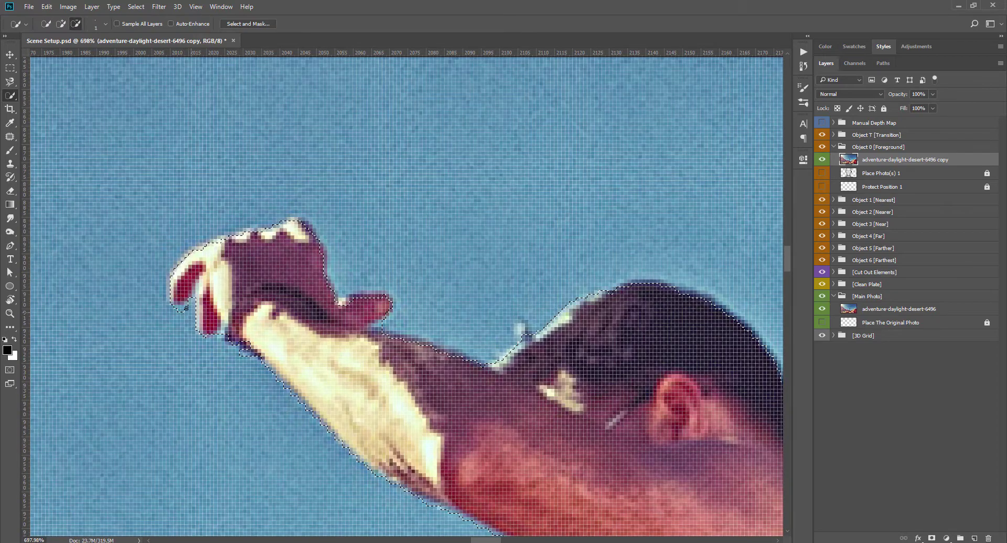
scroll(186, 307, "down", 2)
scroll(186, 308, "down", 3)
scroll(505, 388, "up", 1)
scroll(505, 388, "up", 2)
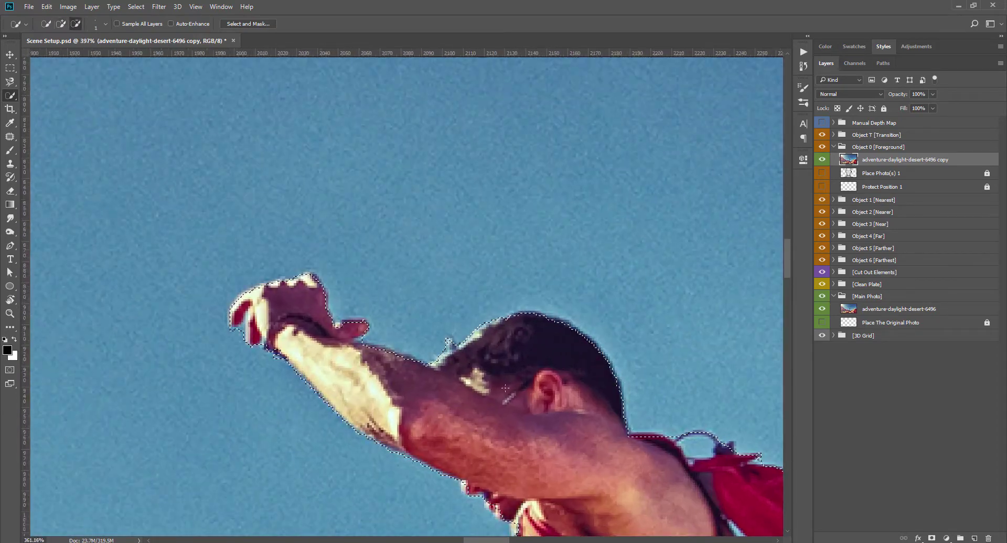
scroll(505, 388, "up", 1)
scroll(505, 388, "up", 1)
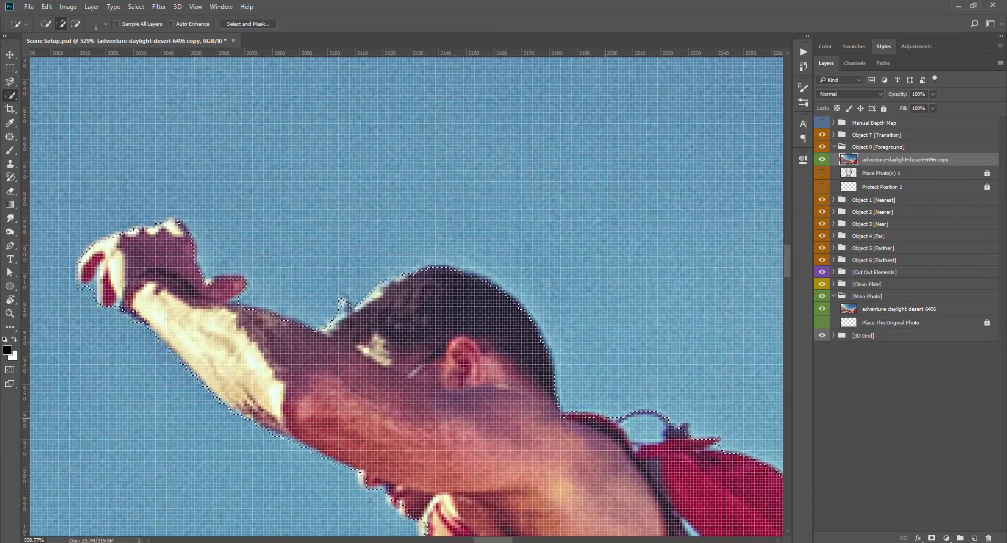
key("bracketright")
key("bracketright")
key("bracketright")
left_click(645, 433, "alt")
scroll(642, 439, "down", 3)
scroll(577, 443, "down", 1)
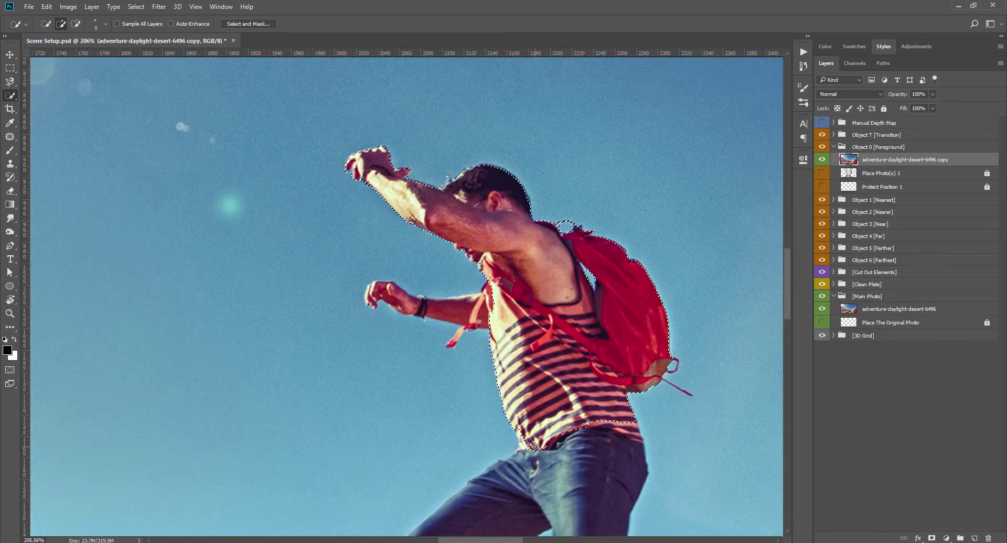
scroll(488, 325, "up", 2)
left_click(408, 292)
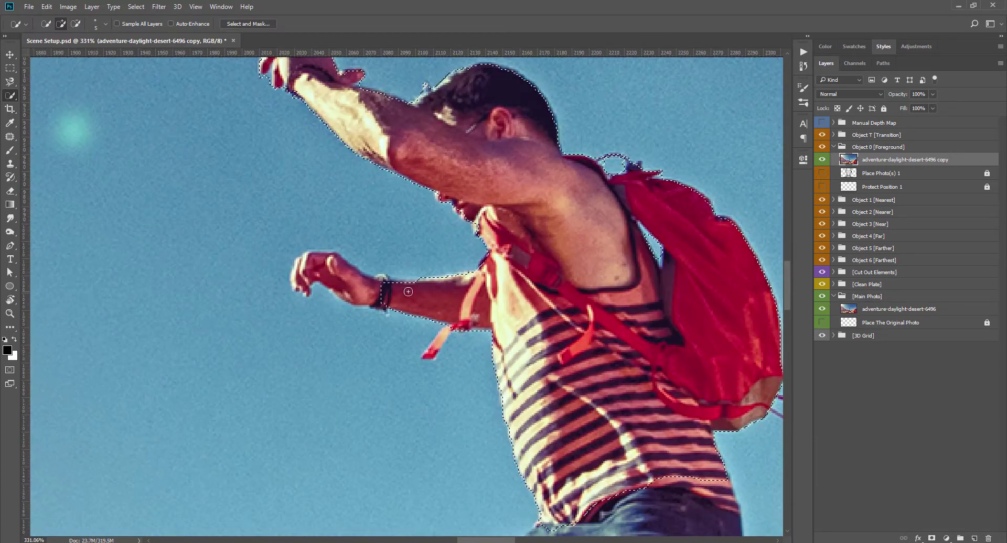
left_click_drag(408, 292, 341, 272)
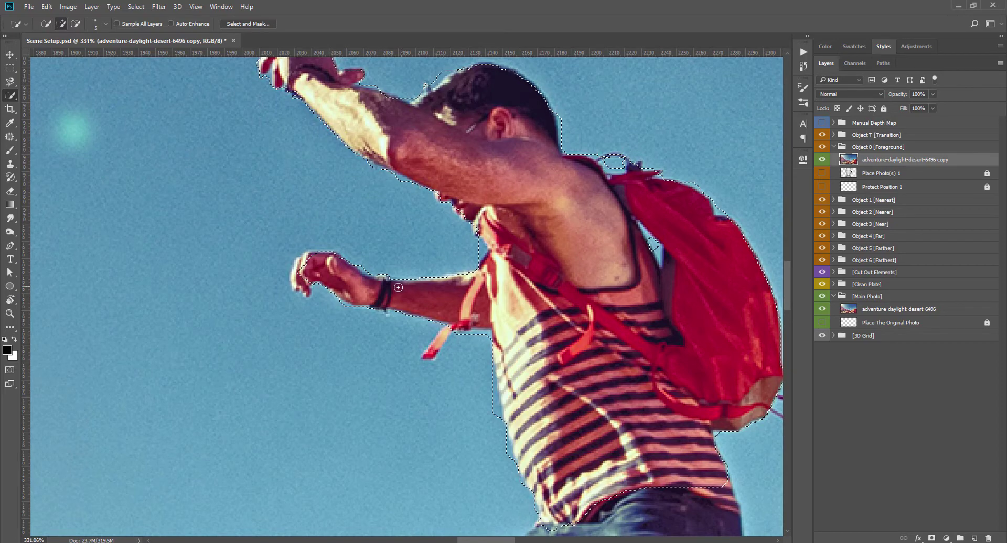
scroll(309, 295, "up", 1)
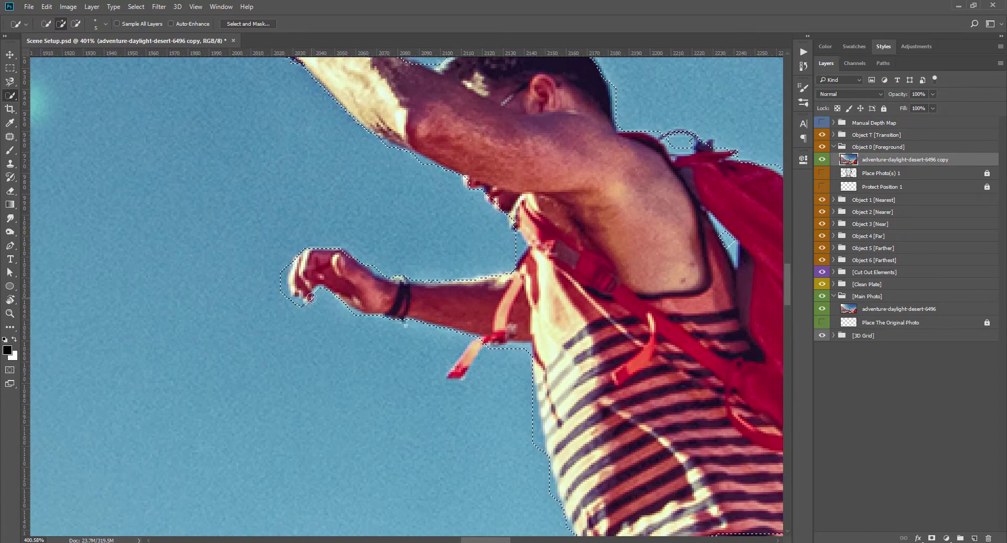
left_click_drag(310, 297, 354, 327)
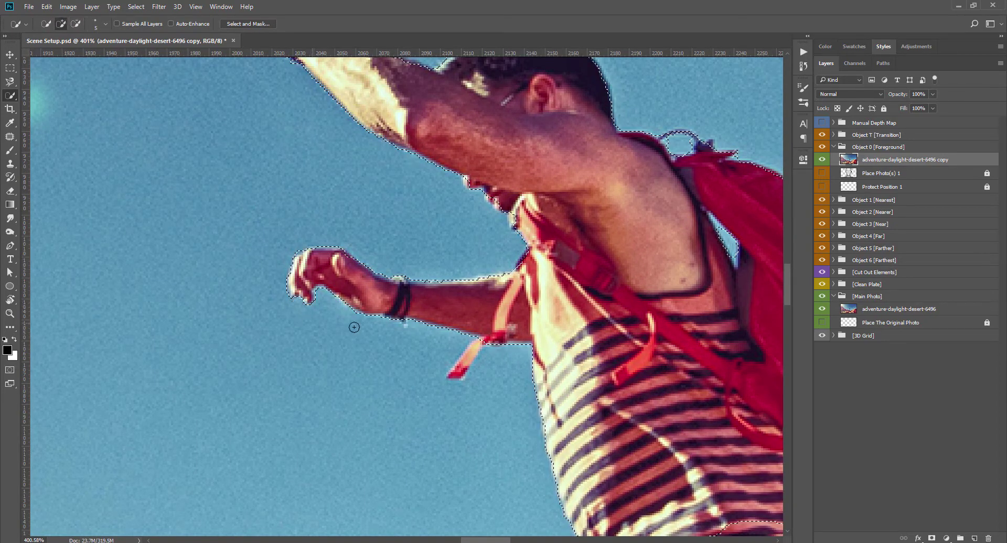
With a smaller brush, extend the selection down the lower leg to the shoe
key("bracketleft")
key("bracketleft")
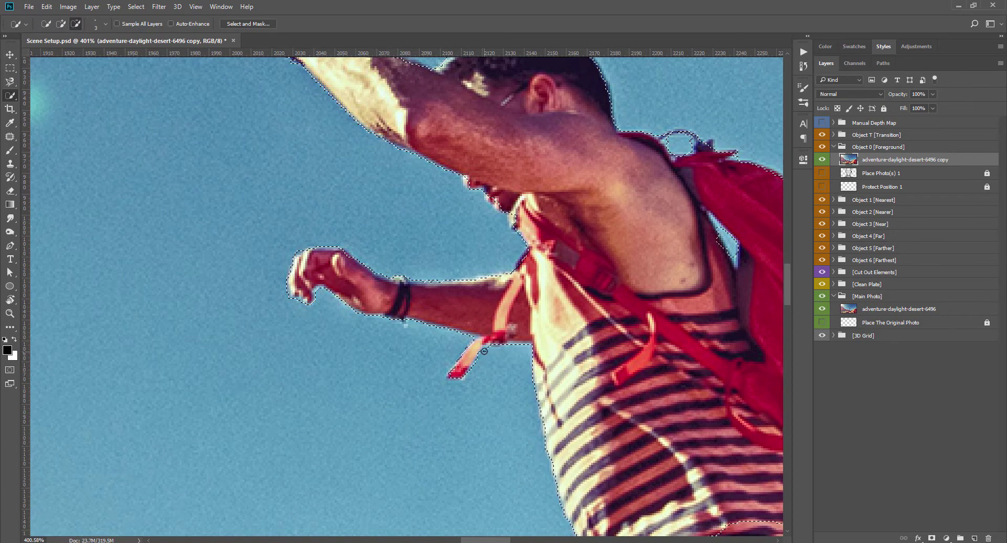
scroll(484, 351, "down", 3)
scroll(464, 339, "up", 2)
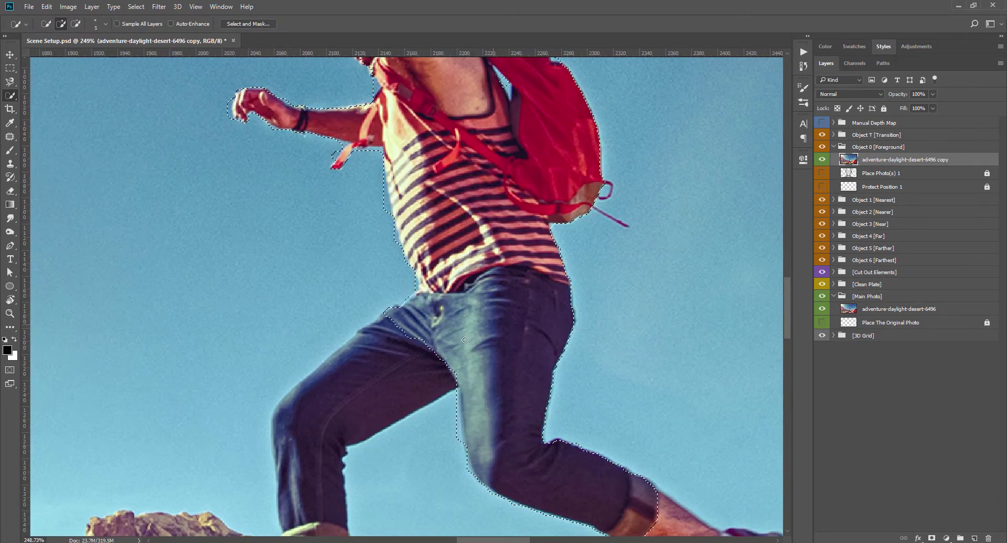
scroll(368, 271, "down", 3)
scroll(367, 271, "left", 2)
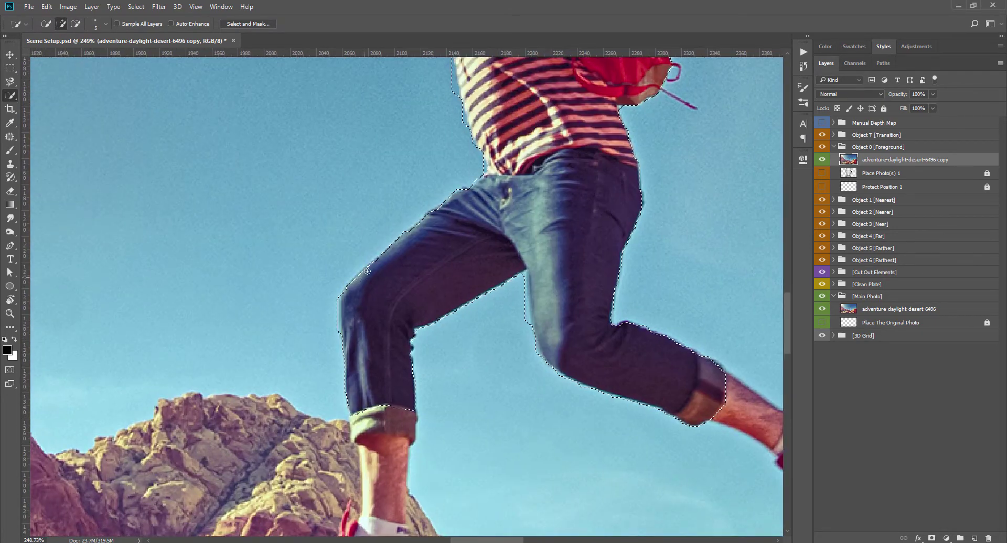
left_click_drag(713, 388, 776, 435)
scroll(776, 436, "down", 2)
scroll(776, 435, "right", 4)
left_click_drag(525, 315, 603, 361)
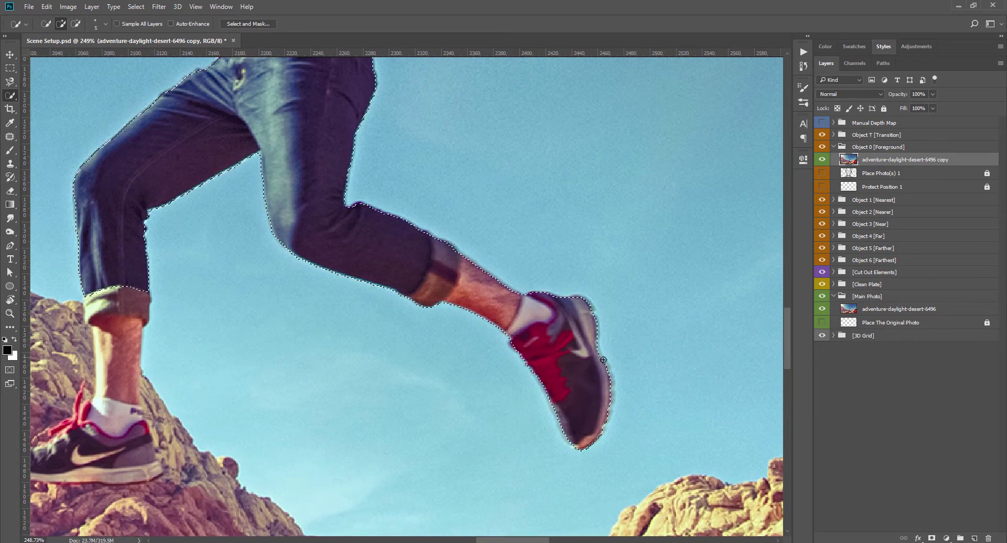
scroll(603, 360, "down", 1)
left_click_drag(173, 320, 444, 277)
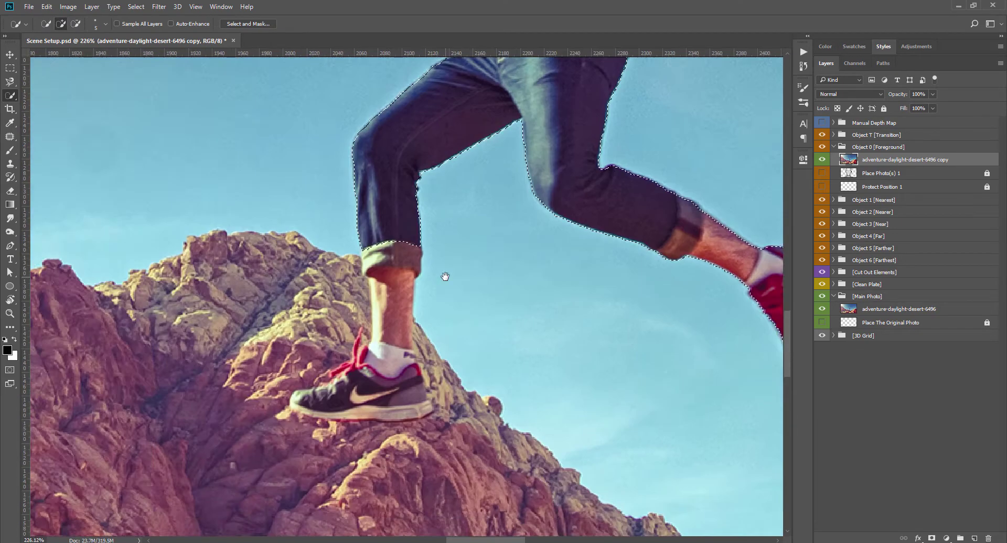
scroll(445, 276, "up", 1)
mouse_move(393, 294)
left_mouse_down()
mouse_move(417, 402)
mouse_move(350, 427)
left_mouse_up()
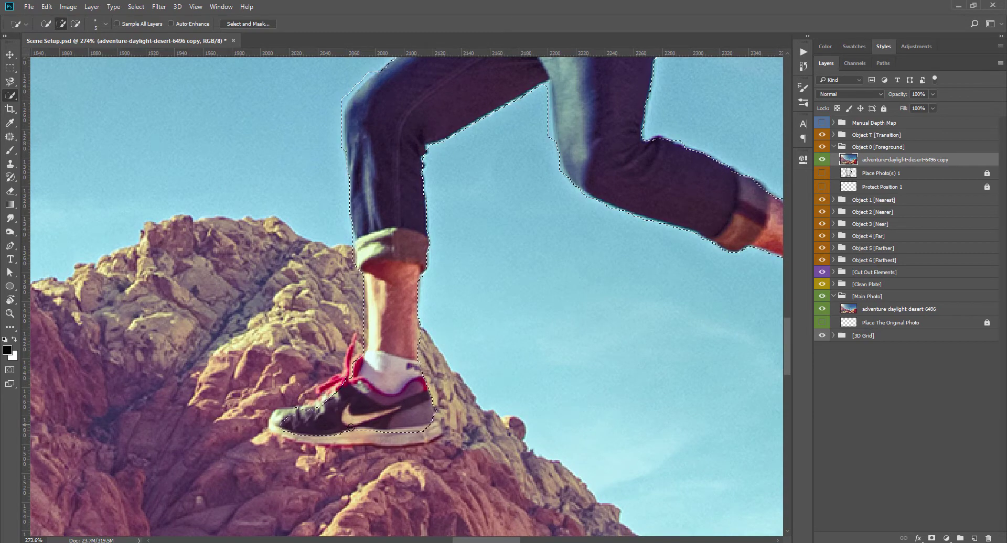
scroll(350, 428, "up", 1)
Alt-refine the selection edge around the ankle, toe, shoe sides and soles
key("alt")
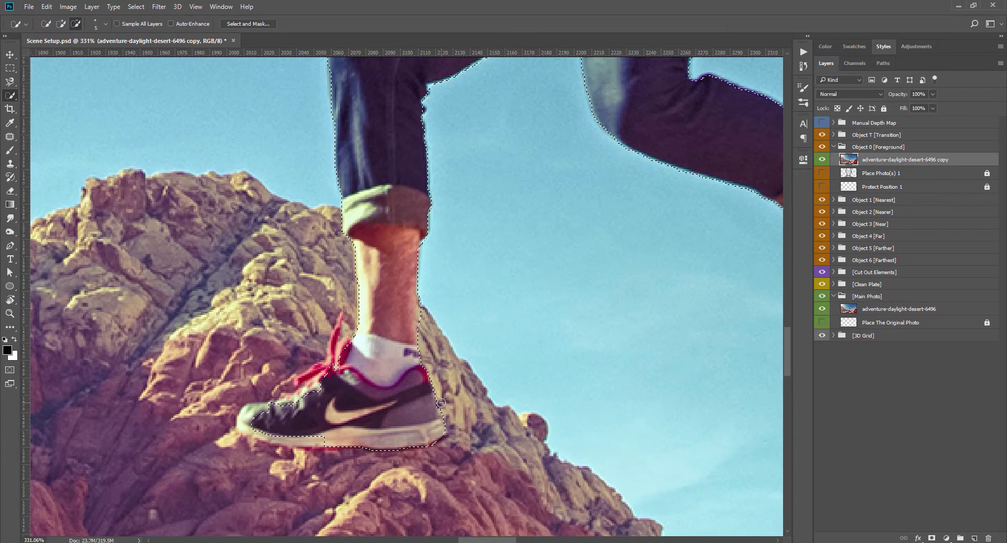
mouse_move(441, 403)
left_mouse_down()
mouse_move(243, 427)
mouse_move(251, 412)
left_mouse_up()
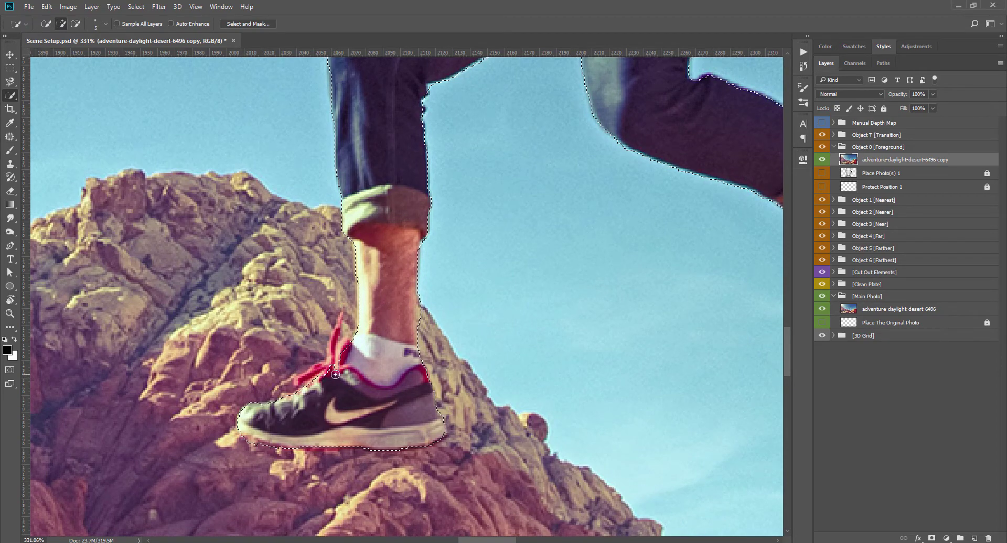
scroll(284, 420, "up", 1)
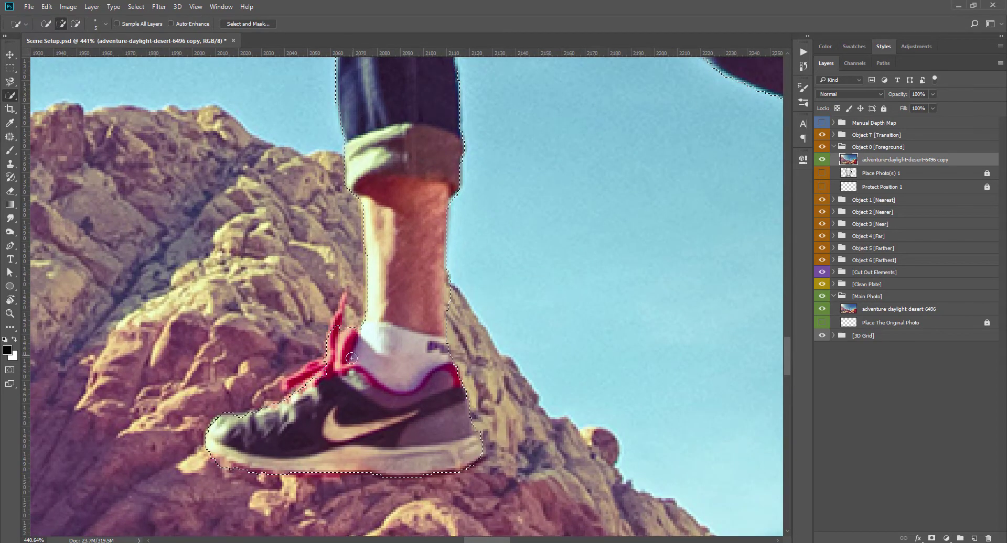
left_click_drag(346, 329, 329, 364)
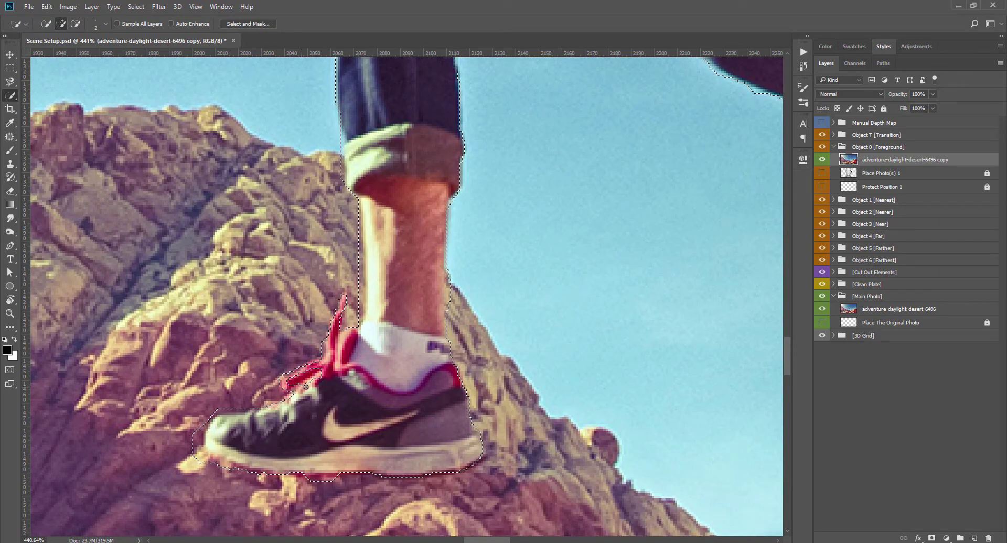
scroll(362, 304, "up", 1)
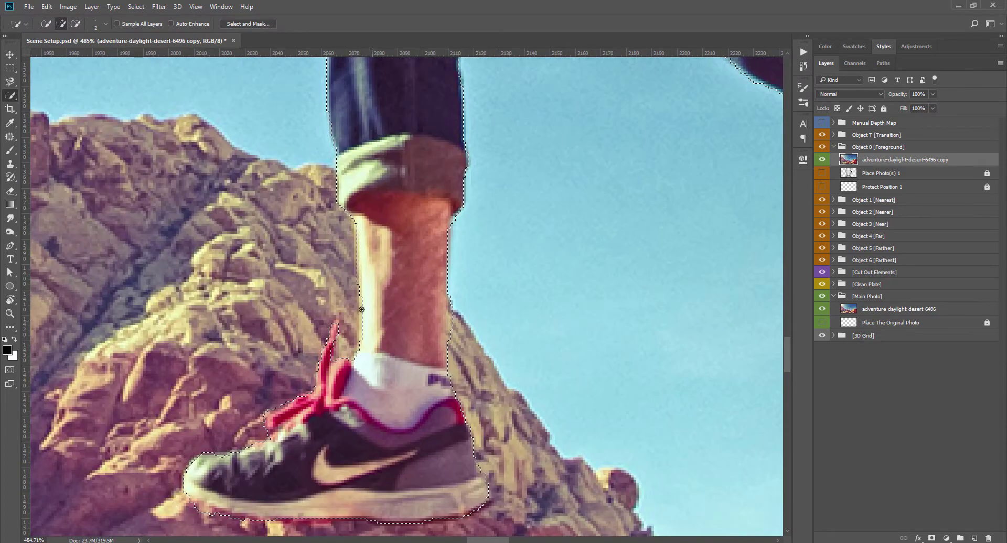
left_click_drag(353, 327, 444, 315)
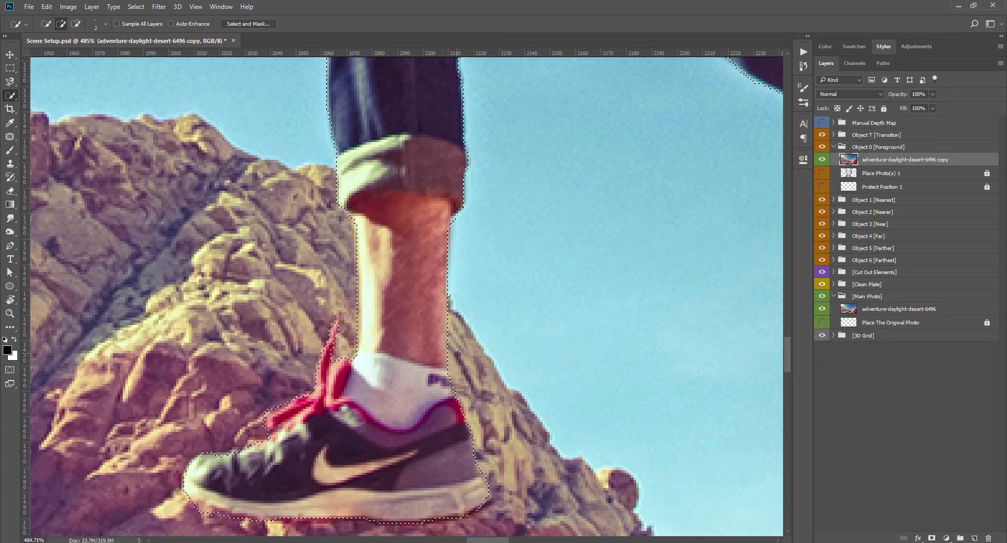
scroll(458, 355, "down", 3)
scroll(461, 335, "down", 3)
scroll(467, 310, "down", 2)
scroll(472, 283, "down", 2)
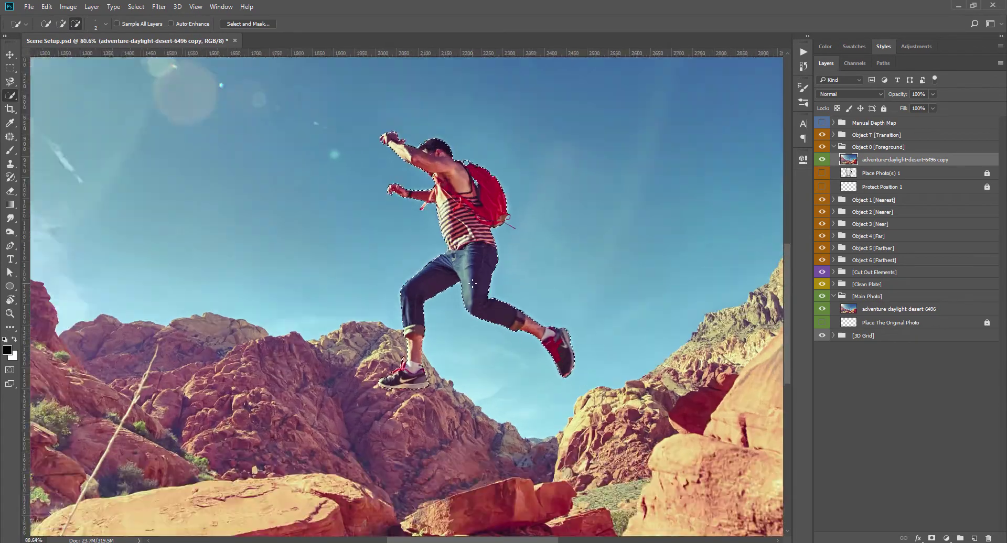
scroll(472, 284, "up", 1)
scroll(462, 210, "up", 1)
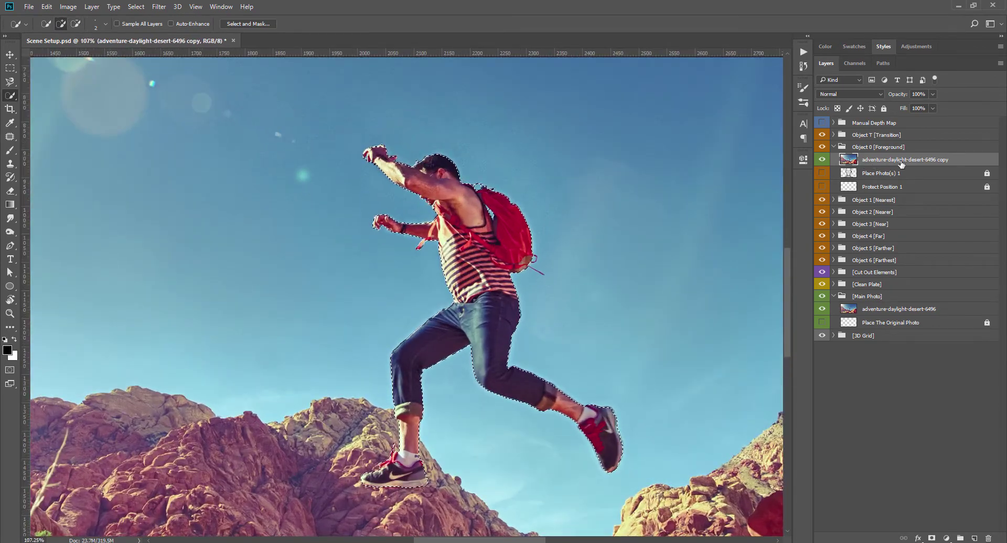
scroll(897, 167, "up", 1)
scroll(886, 170, "up", 1)
scroll(873, 175, "up", 1)
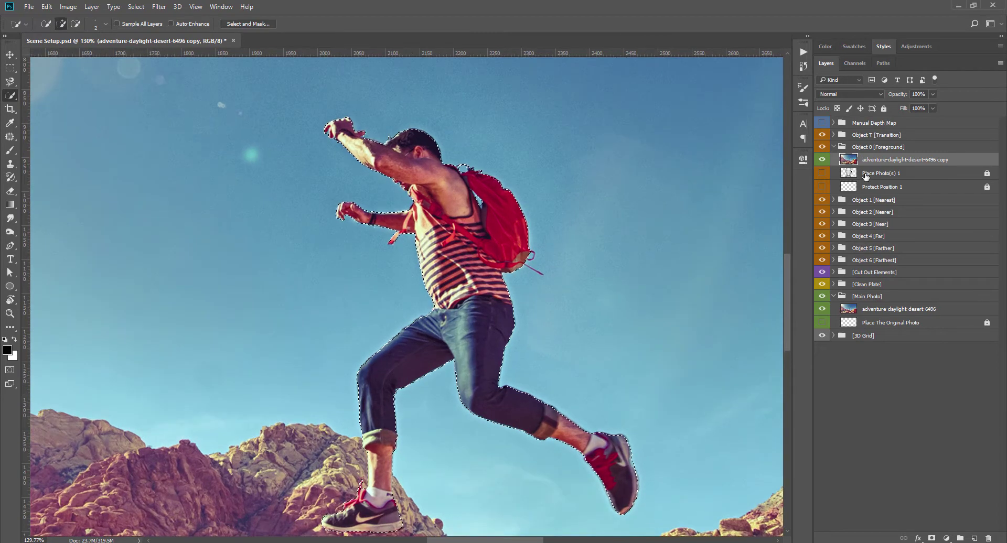
scroll(415, 163, "up", 2)
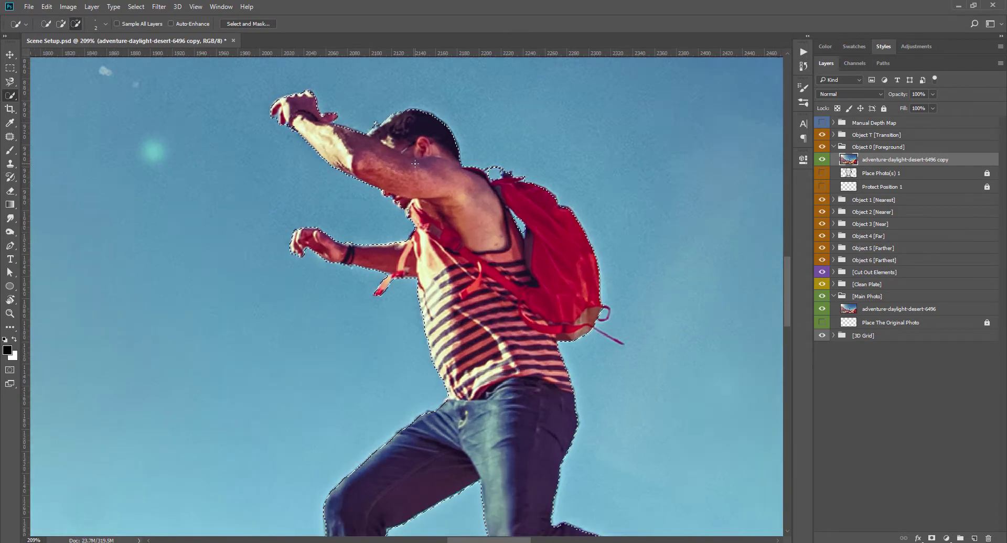
scroll(415, 164, "up", 2)
scroll(415, 164, "up", 1)
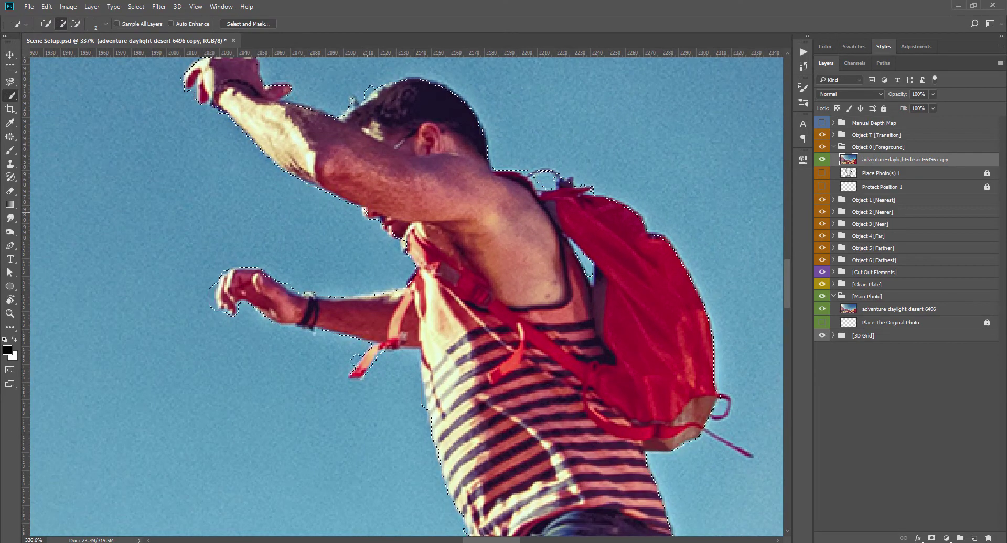
scroll(510, 314, "down", 2)
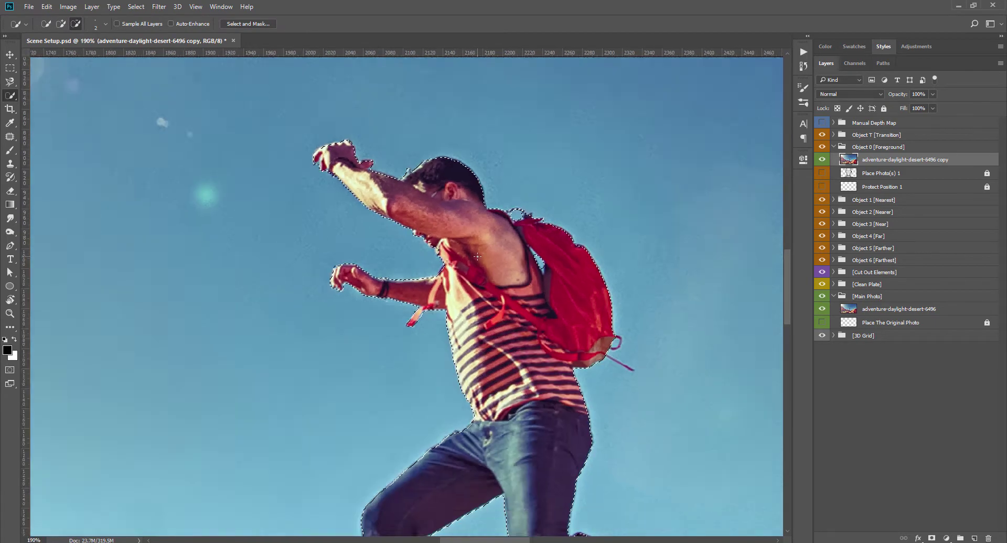
scroll(510, 315, "down", 1)
left_click_drag(511, 313, 509, 262)
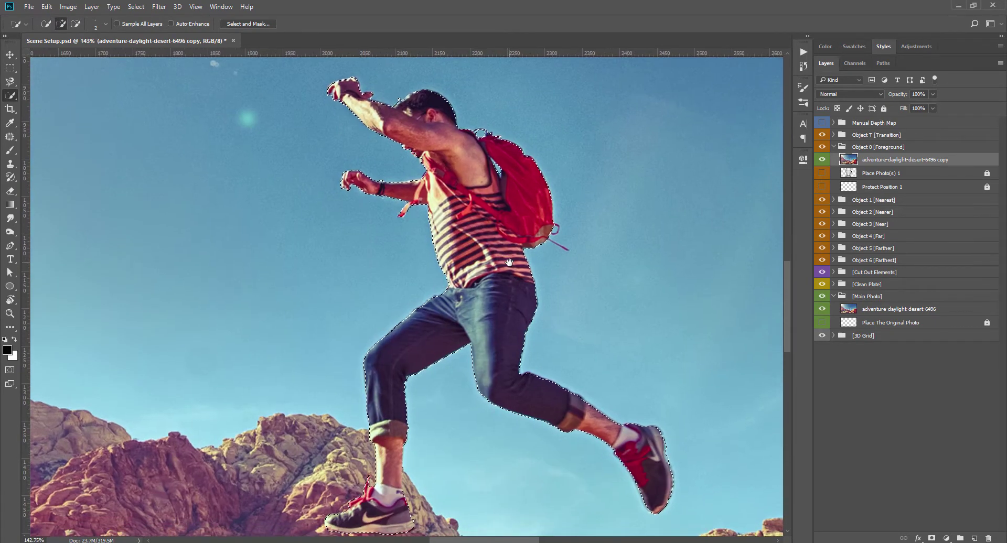
Duplicate the original desert photo into the Clean Plate group and give it a mask
left_click(886, 312)
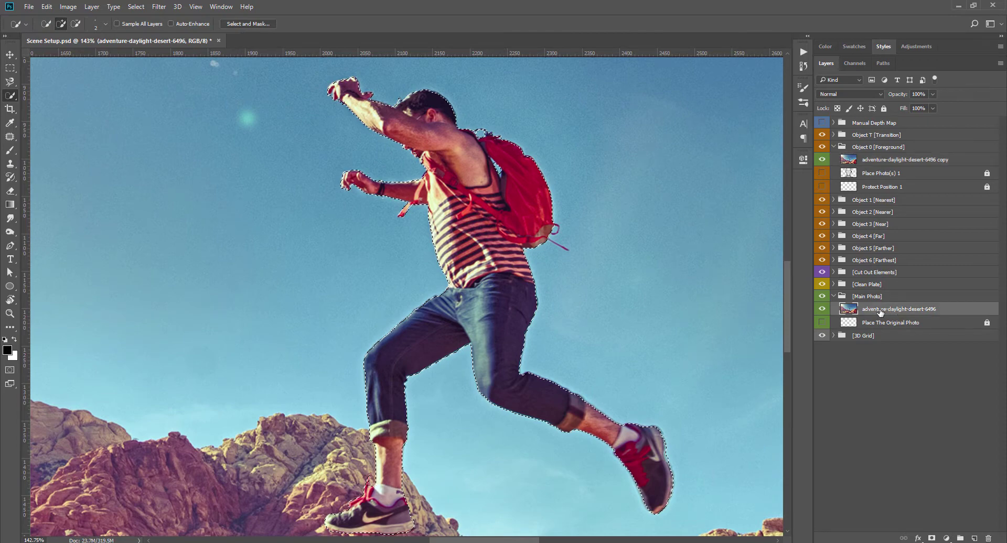
left_click_drag(907, 311, 974, 538)
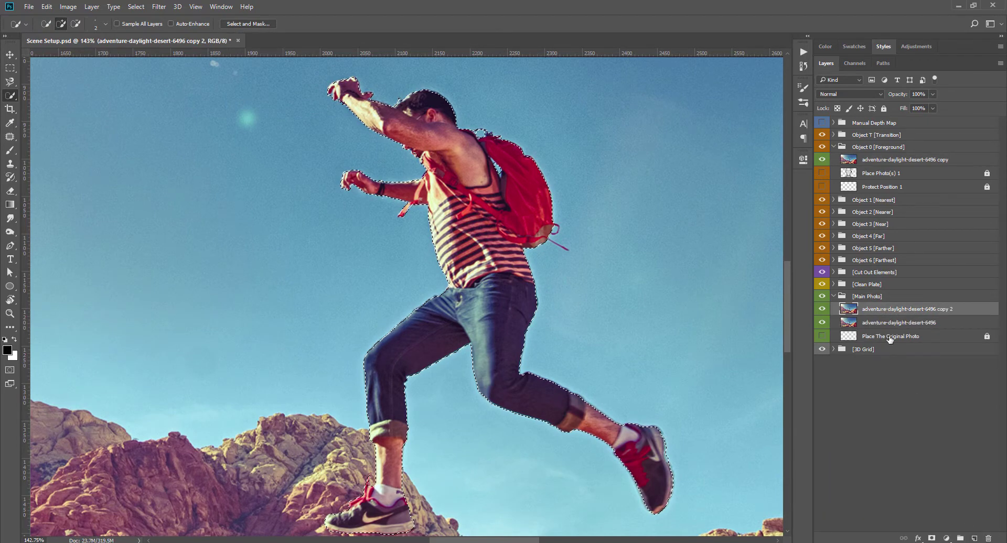
left_click(834, 285)
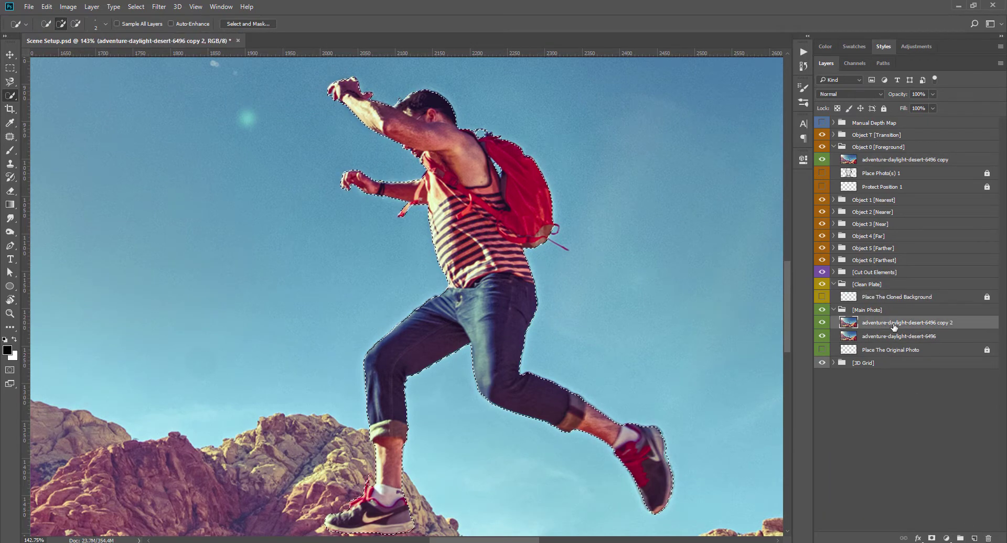
left_click_drag(901, 322, 901, 293)
left_click(932, 538)
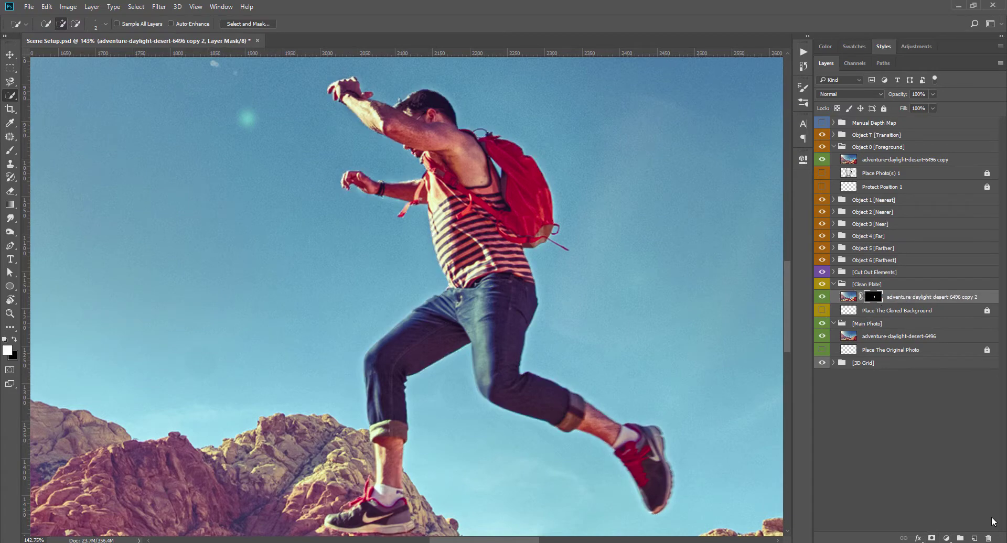
left_click(873, 298, "ctrl")
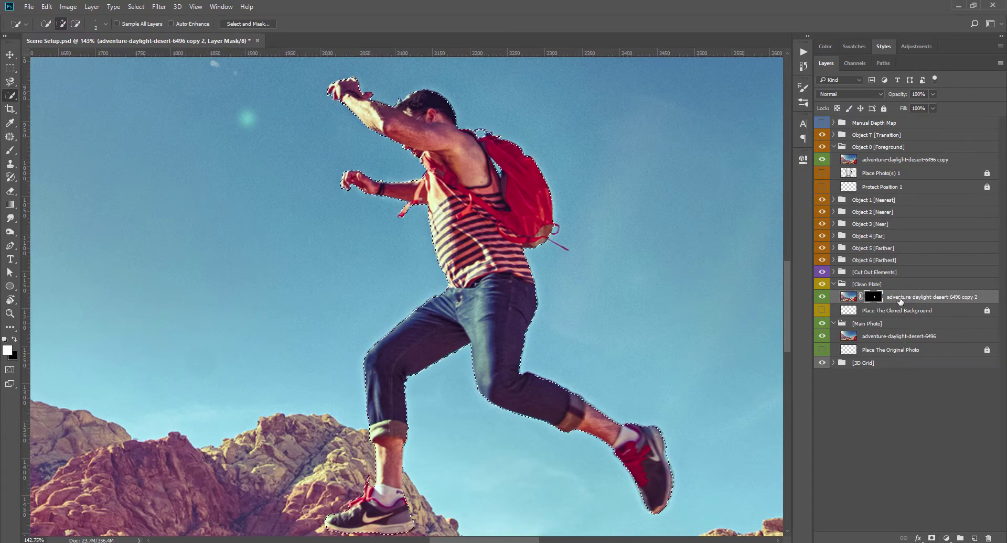
Output the jumping man from Select and Mask as adventure-daylight-desert-6496 copy 3 with a layer mask
left_click(869, 161)
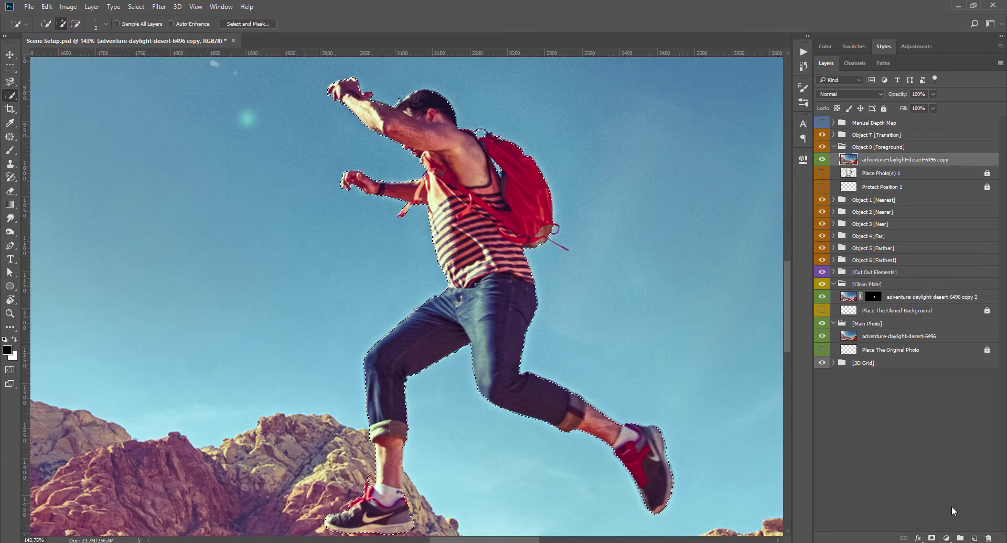
key("ctrl+d")
left_click(135, 6)
left_click(152, 132)
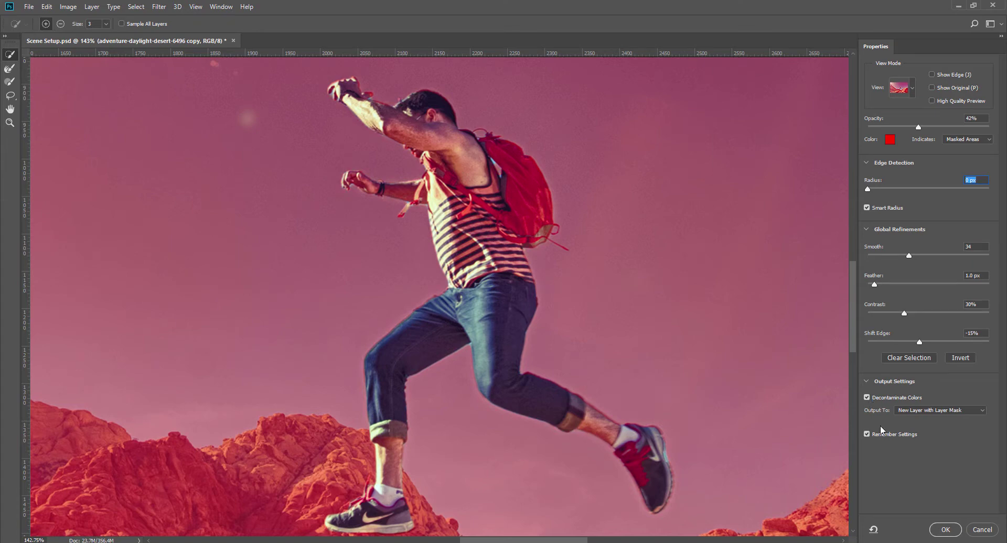
key("Return")
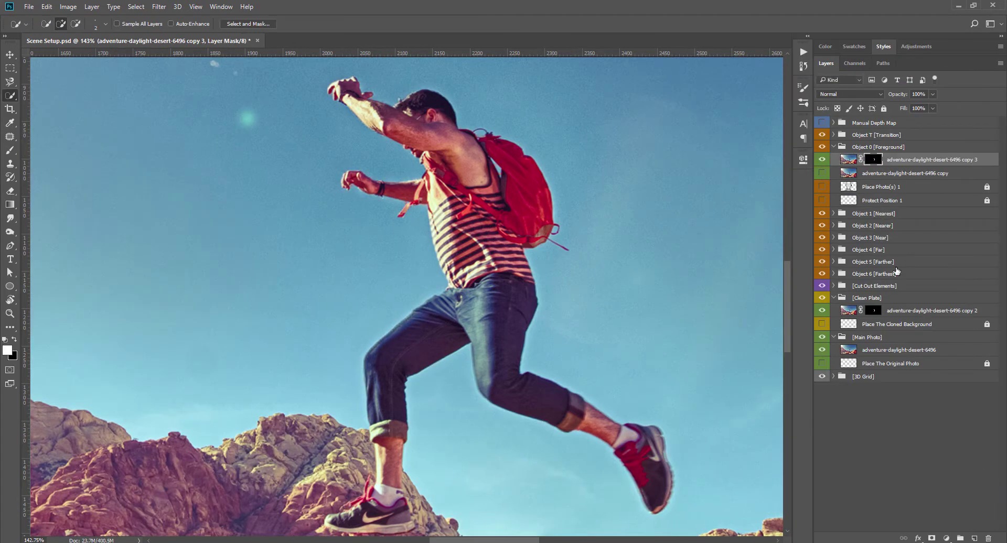
right_click(874, 163)
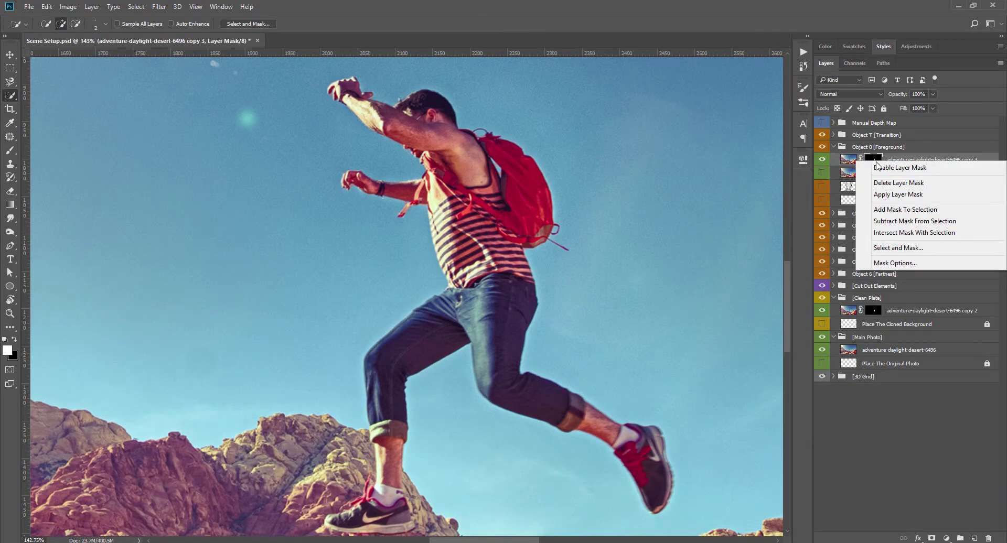
Apply the copy 3 layer mask, hide Object 0 [Foreground], and briefly solo copy 2
left_click(898, 194)
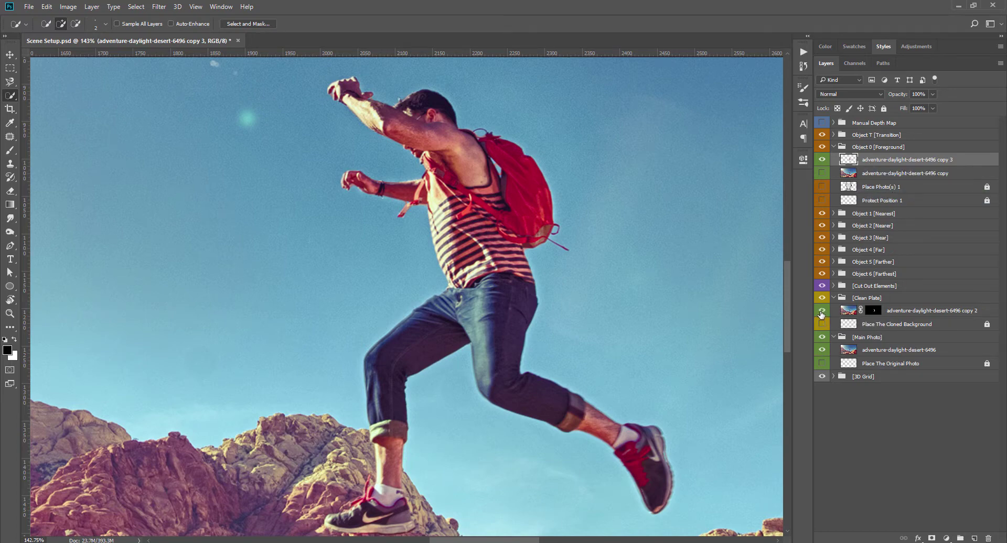
left_click(834, 147)
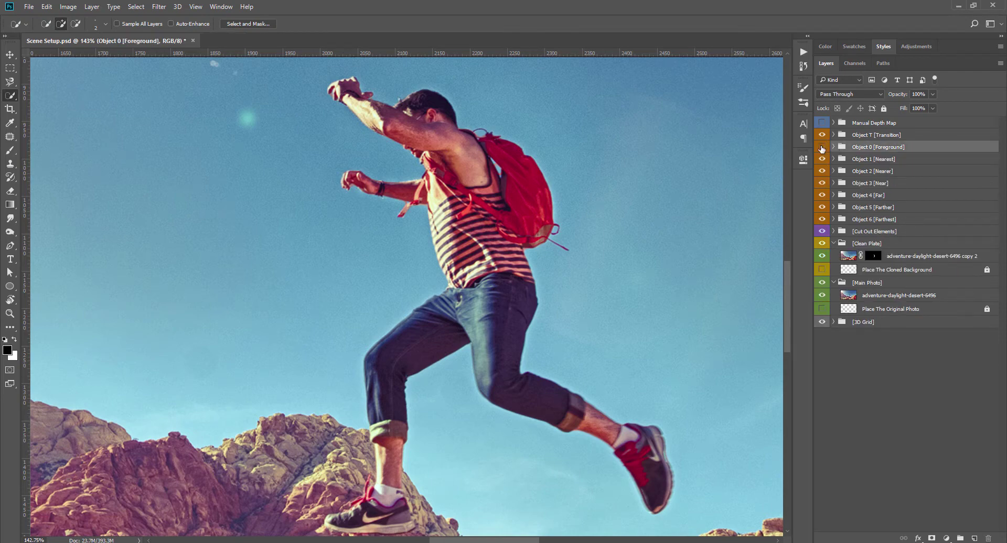
left_click(821, 147)
left_click(890, 257)
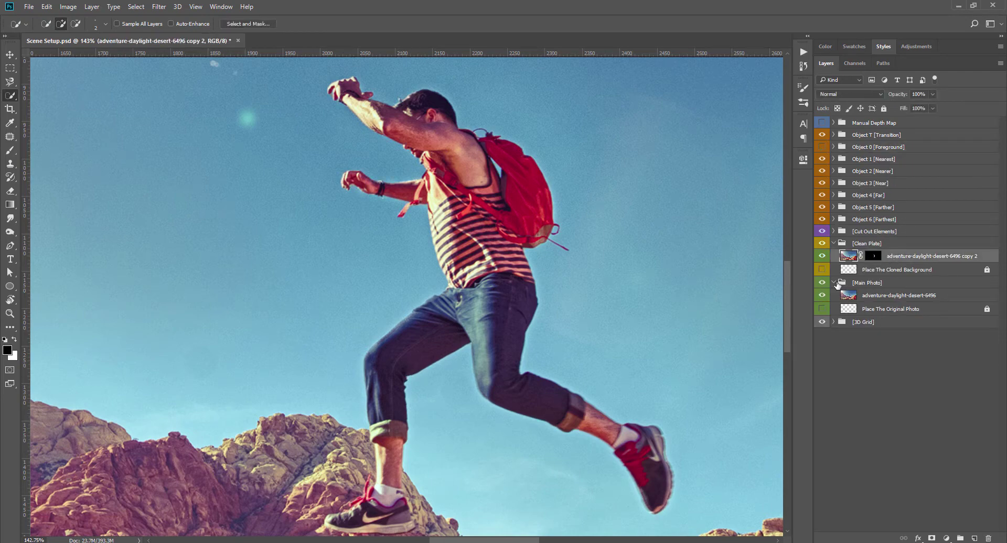
left_click(834, 283)
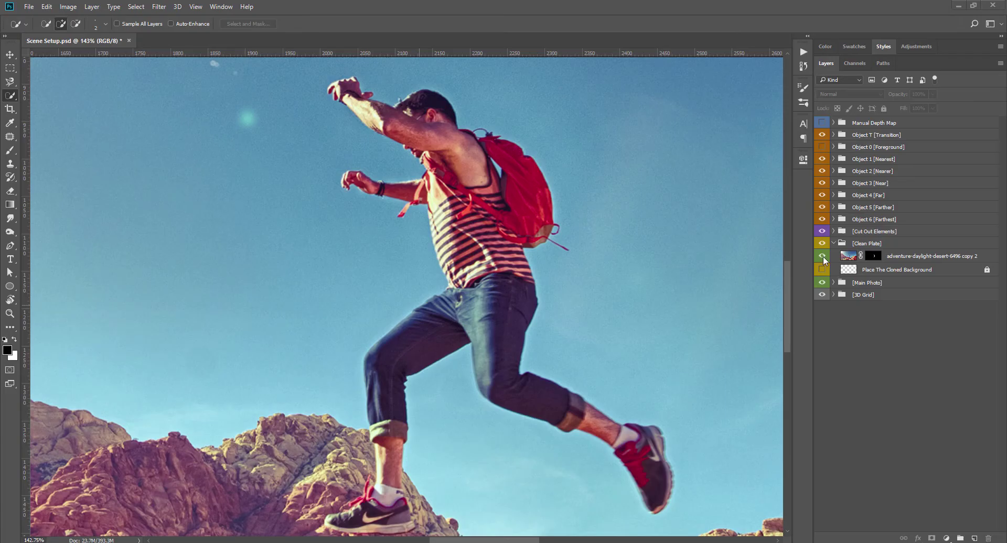
left_click(822, 256, "alt")
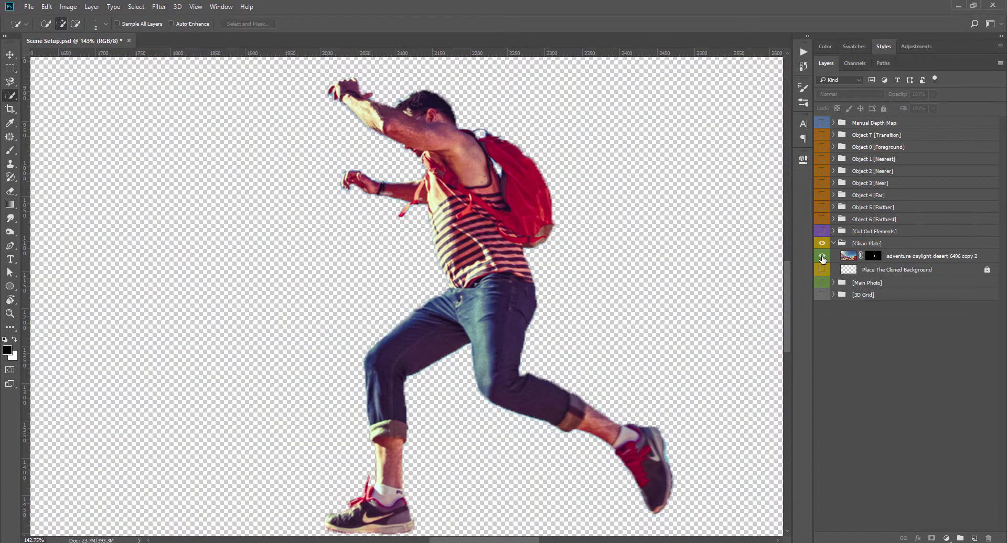
left_click(823, 257, "alt")
left_click(892, 259)
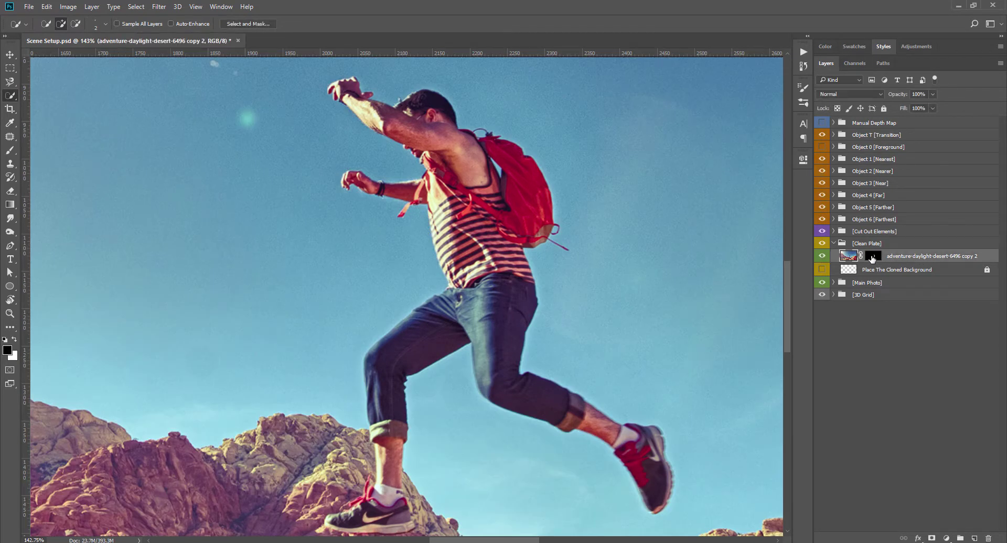
Load the copy 2 mask as a selection, delete the mask, and expand the selection 3 px
left_click(872, 258)
right_click(872, 258)
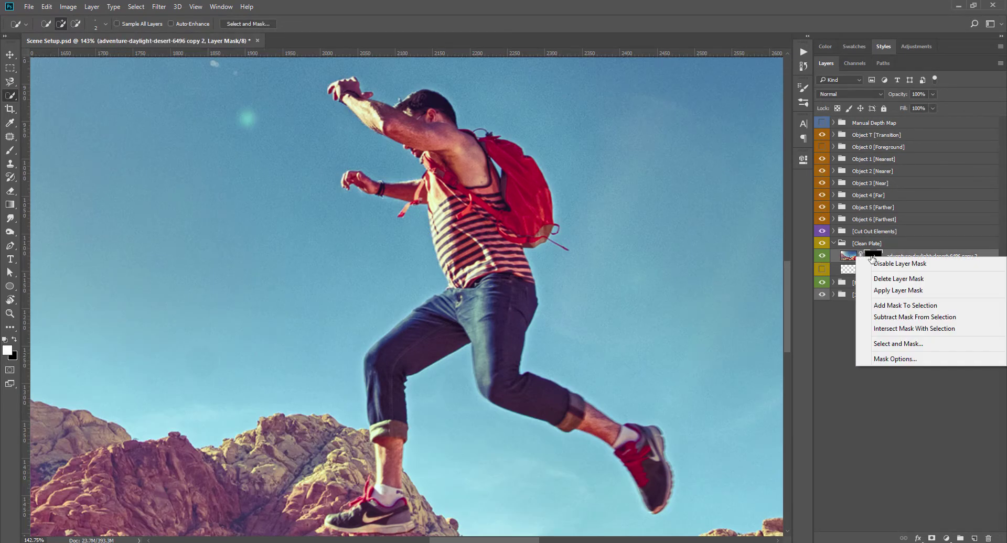
left_click(877, 305)
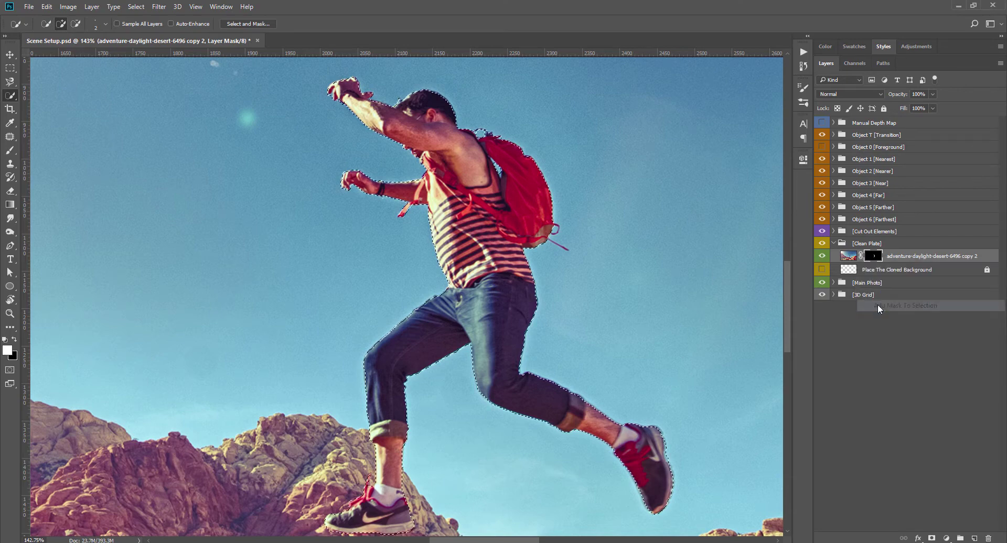
right_click(872, 258)
left_click(886, 278)
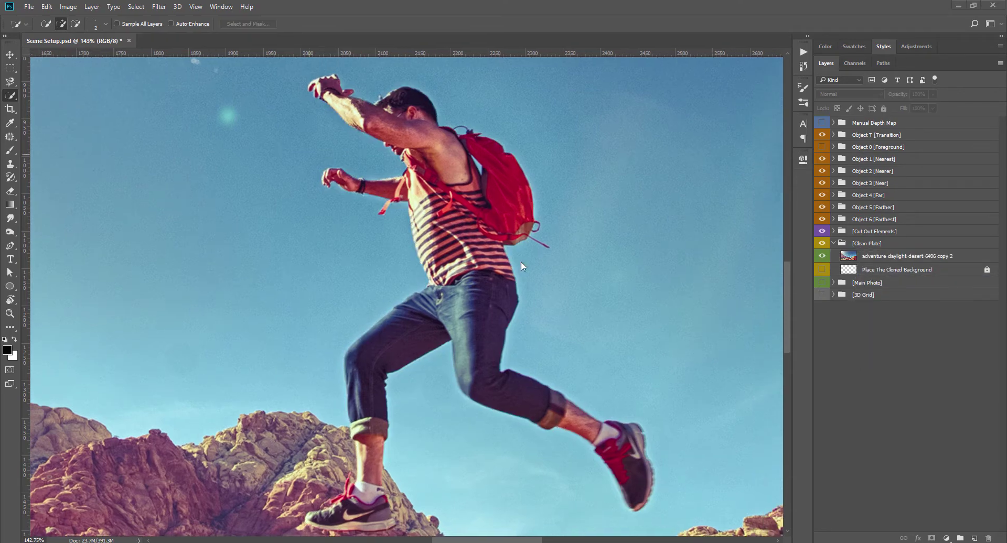
left_click(136, 6)
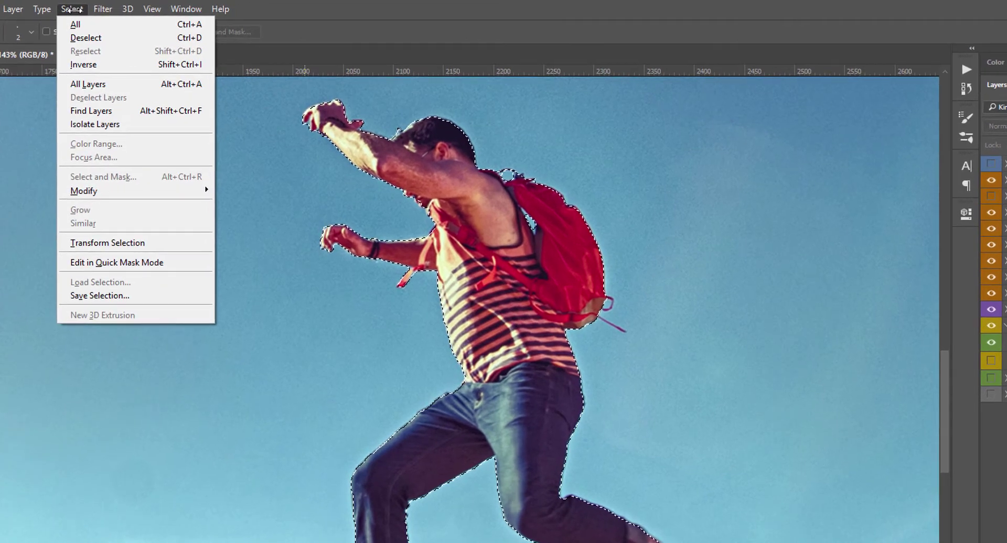
mouse_move(84, 190)
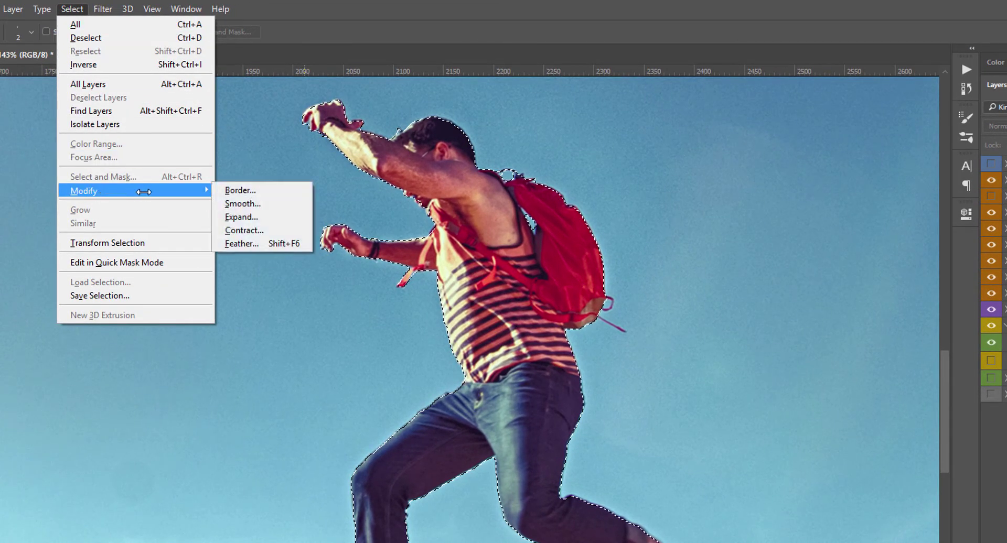
left_click(243, 217)
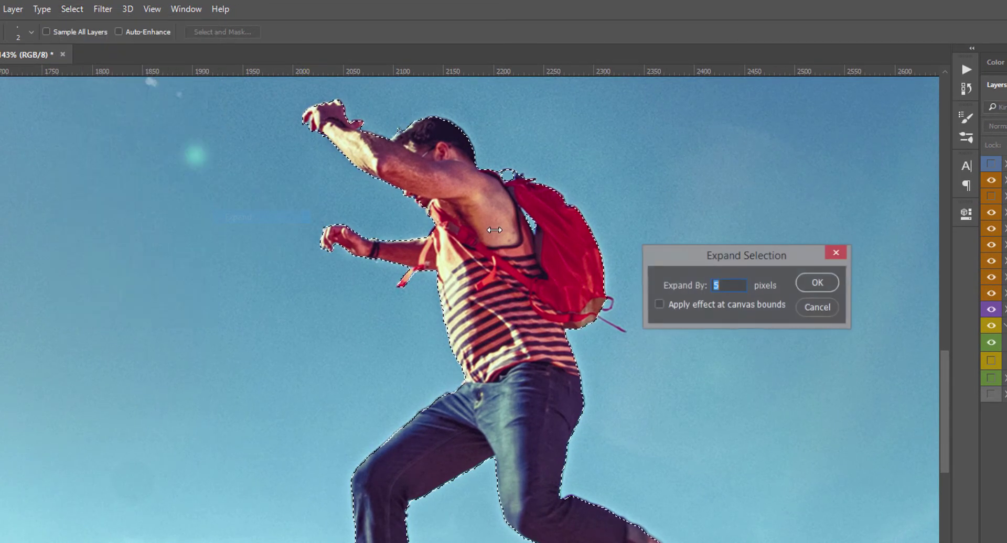
type("3")
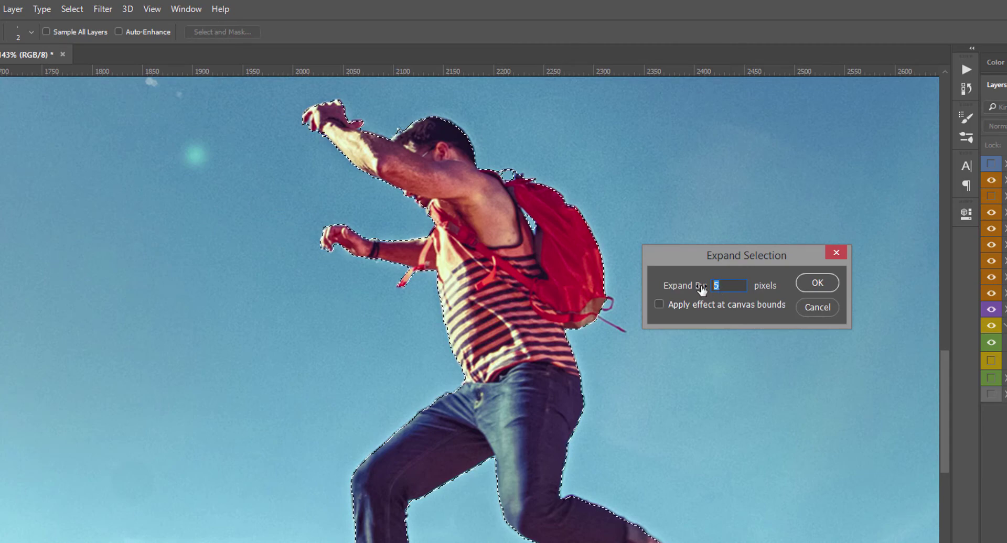
left_click(816, 283)
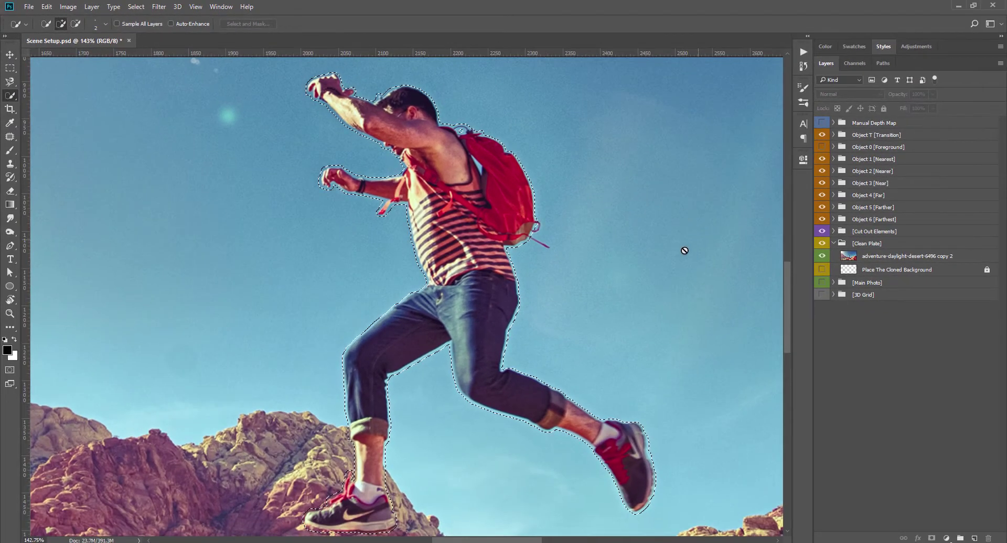
Erase the selected jumping man from copy 2 with the Eraser, then deselect and shrink the brush
left_click(908, 256)
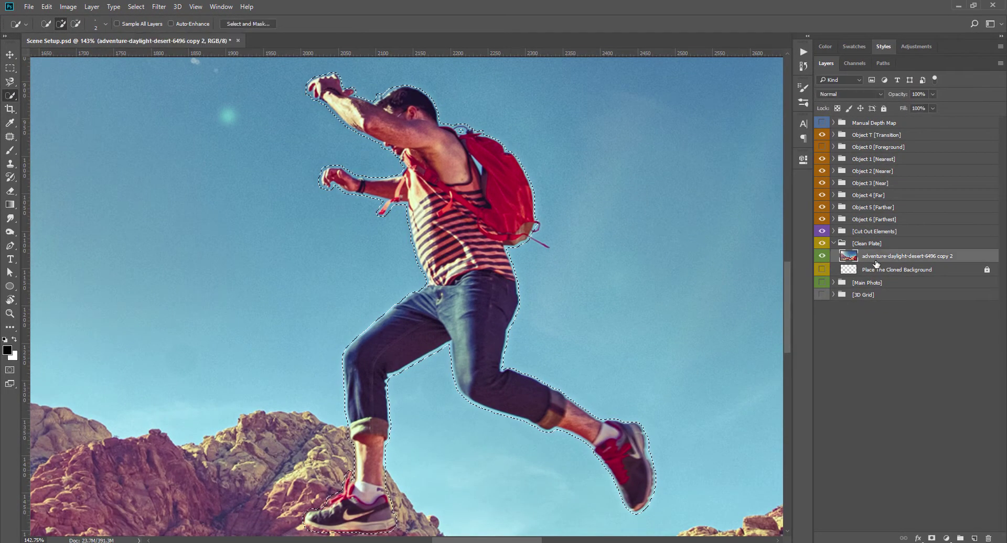
key("v")
key("ctrl+h")
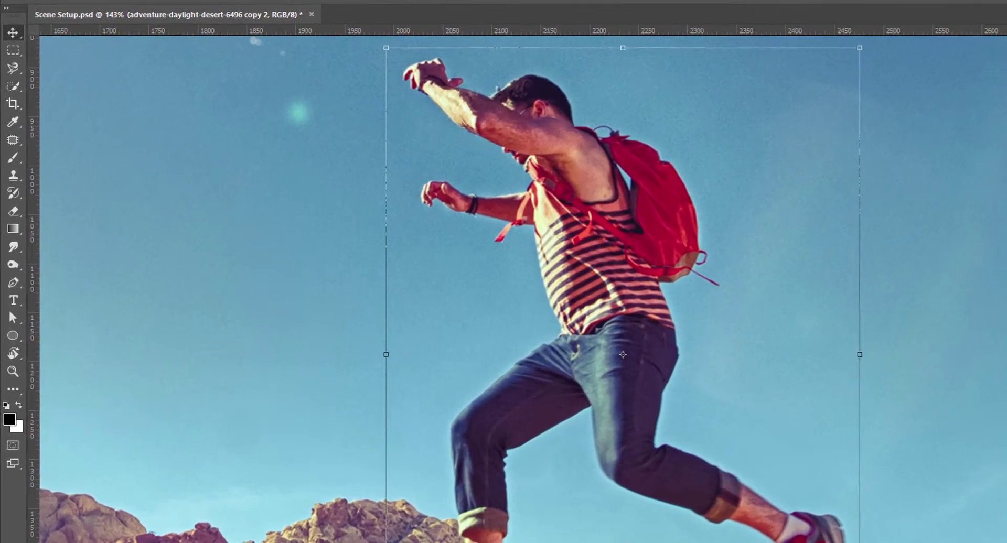
key("e")
right_click(16, 221)
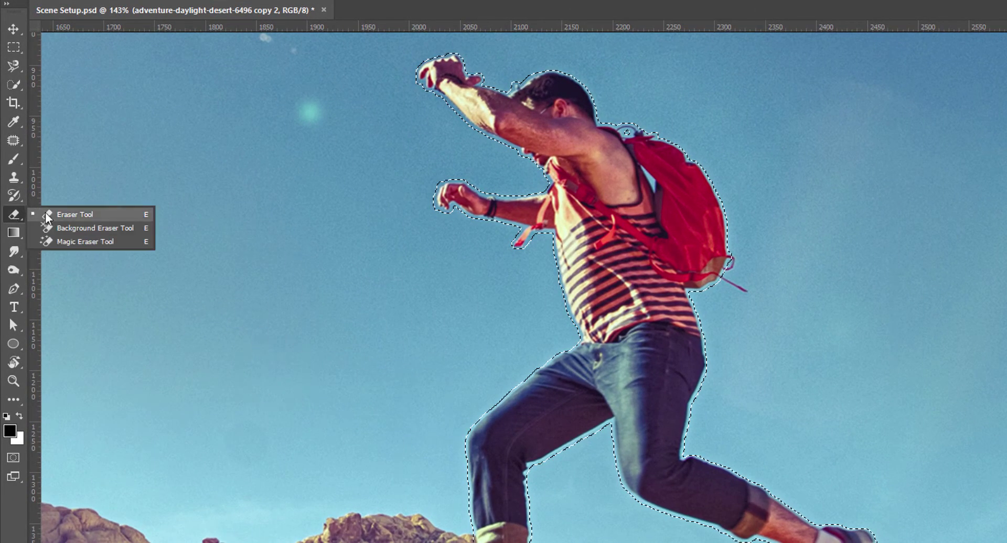
left_click(73, 214)
mouse_move(472, 217)
left_mouse_down()
mouse_move(457, 193)
mouse_move(521, 162)
mouse_move(391, 502)
mouse_move(549, 418)
left_mouse_up()
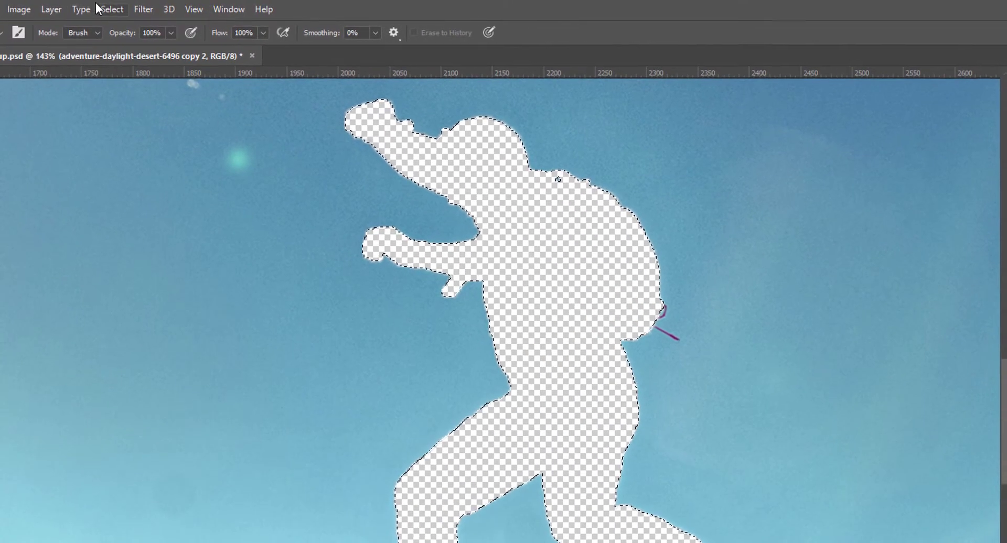
left_click(100, 9)
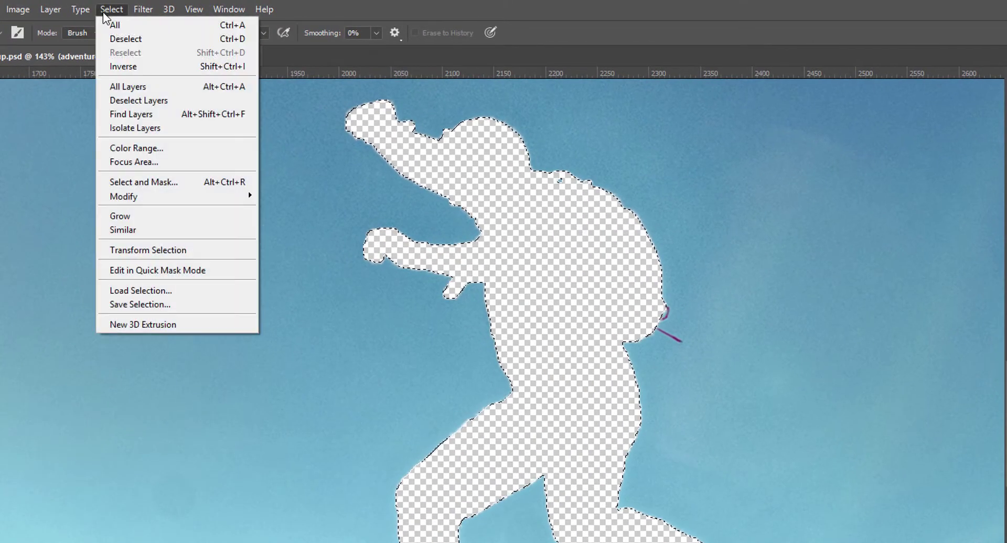
left_click(115, 40)
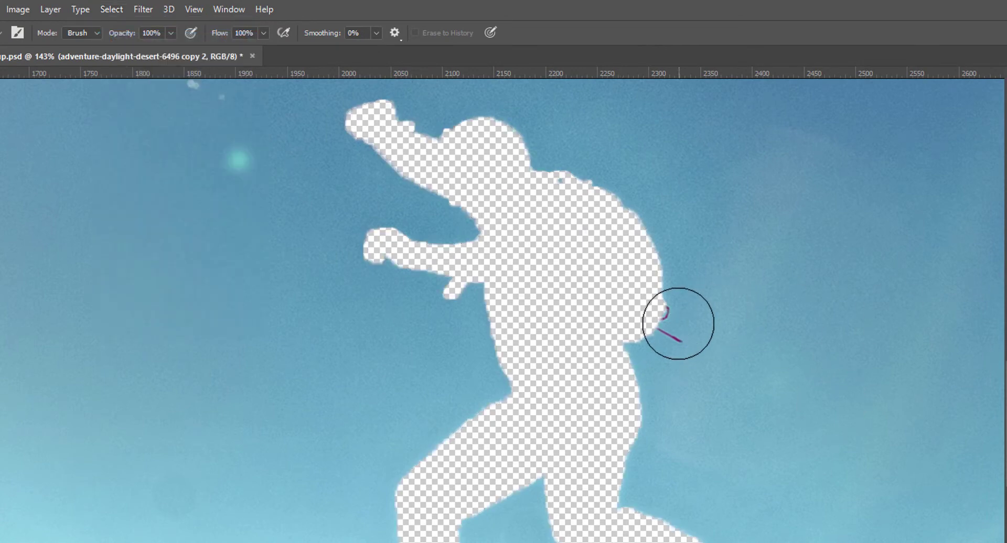
key("bracketleft")
key("bracketleft")
key("bracketleft")
key("bracketleft")
key("bracketleft")
key("bracketleft")
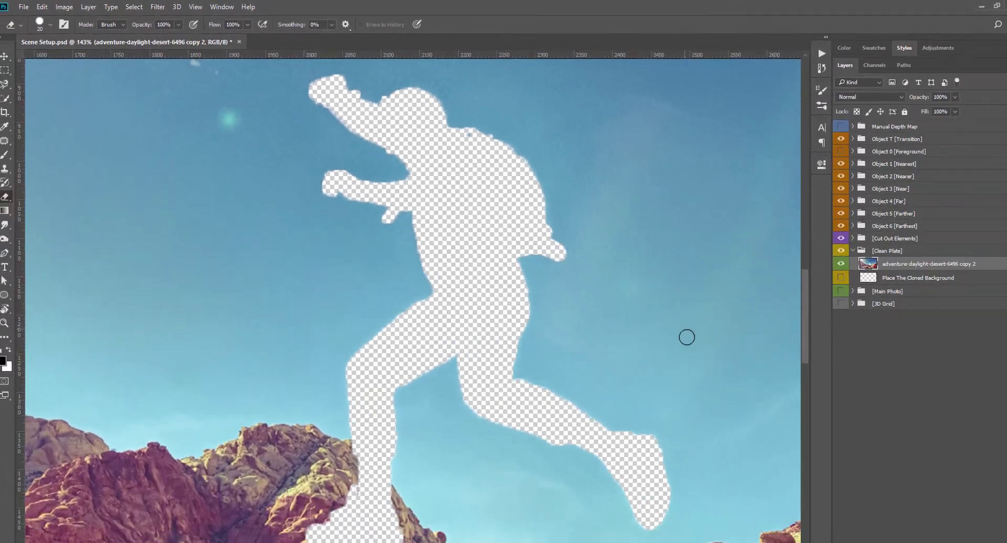
scroll(561, 337, "down", 2)
Switch to the Move tool, zoom out, and reselect the copy 2 layer
left_click_drag(641, 375, 570, 316)
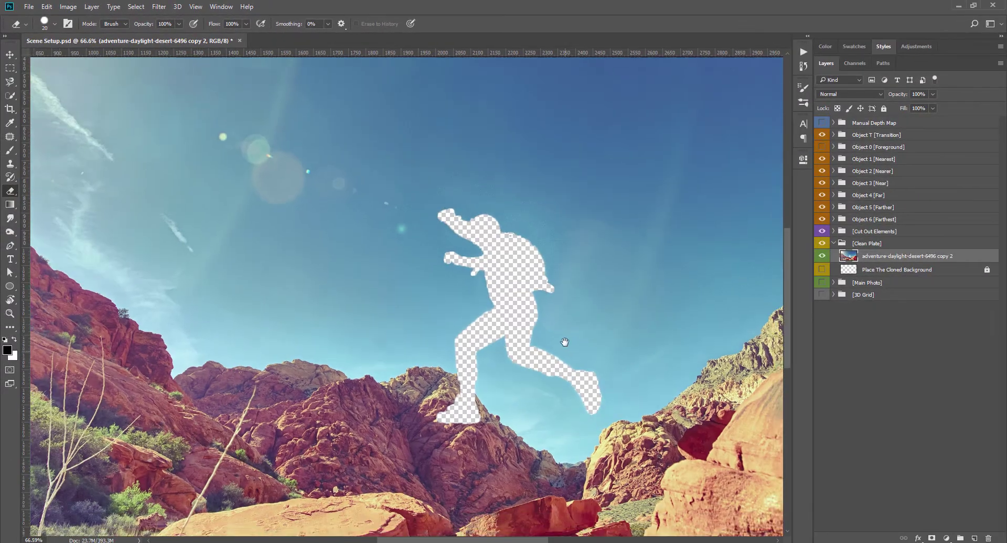
left_click(10, 54)
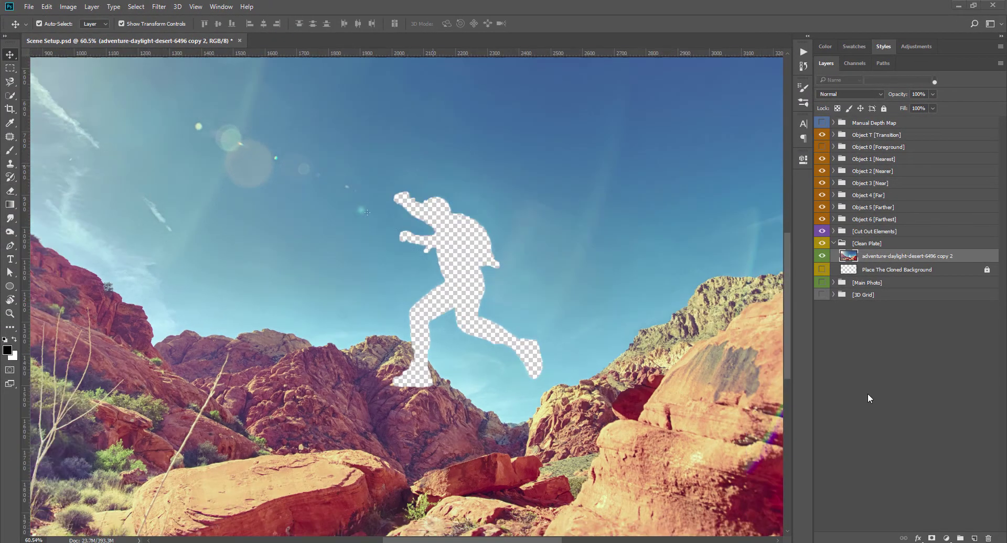
scroll(512, 399, "down", 2)
scroll(512, 400, "down", 1)
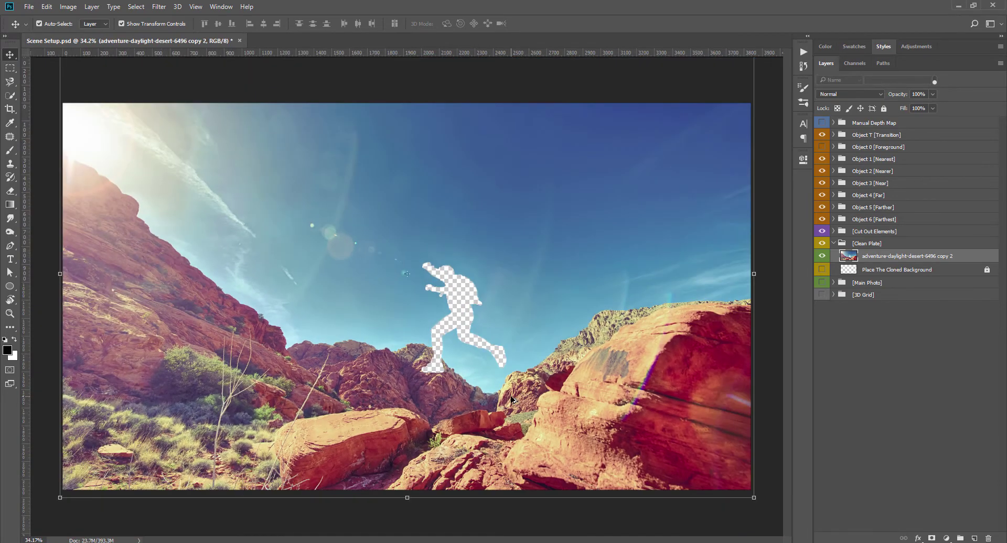
left_click(866, 342)
left_click(865, 262)
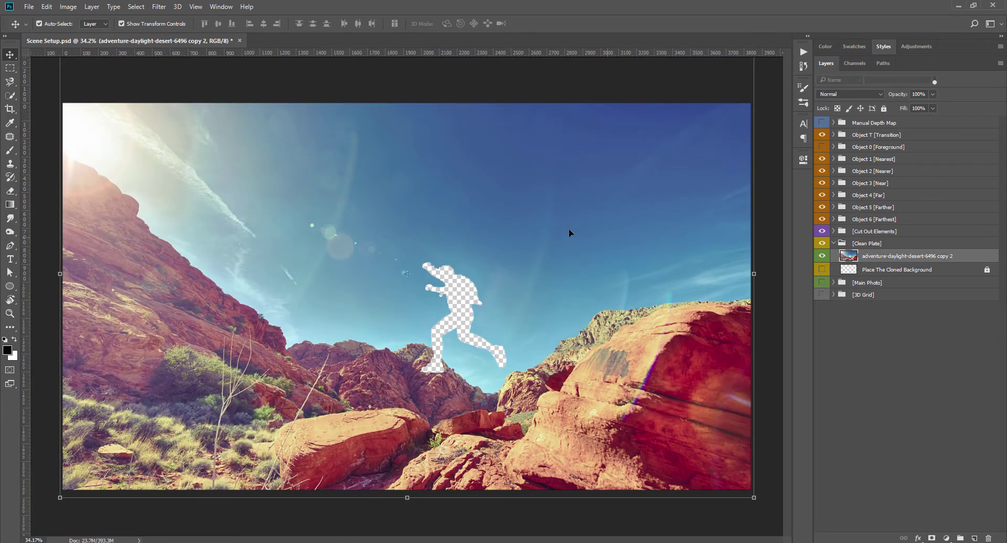
Load the saved figure-shaped selection and invert it
left_click(136, 6)
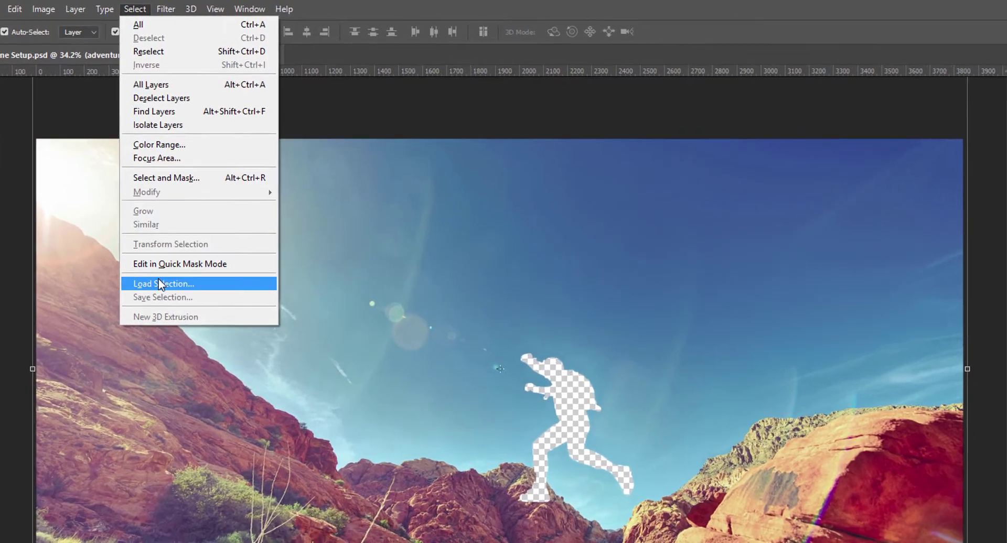
left_click(149, 215)
left_click(751, 214)
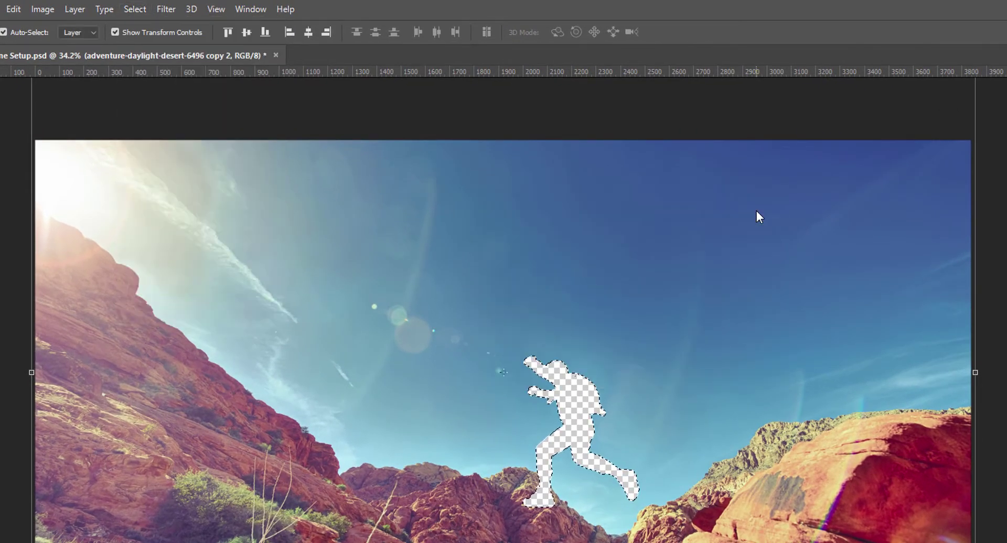
left_click(135, 11)
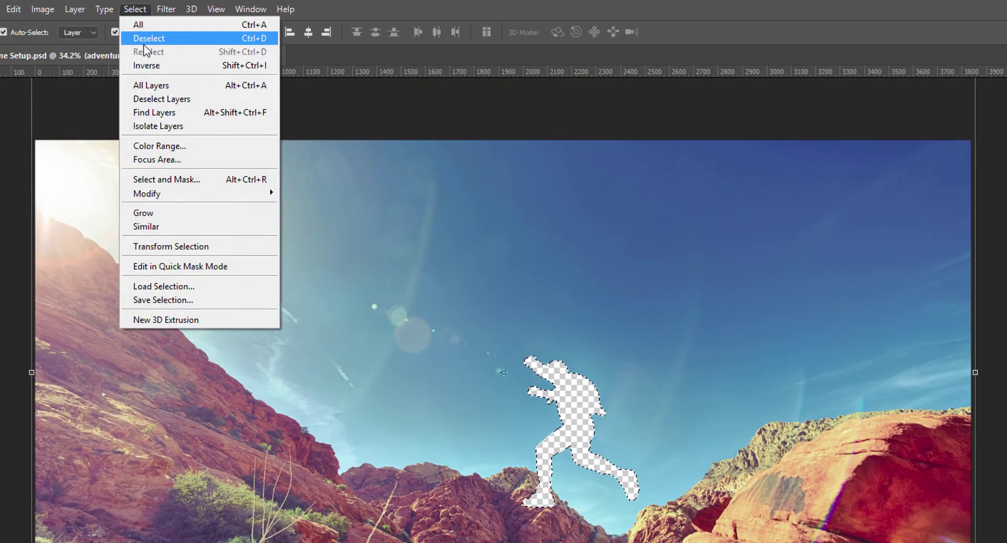
left_click(151, 64)
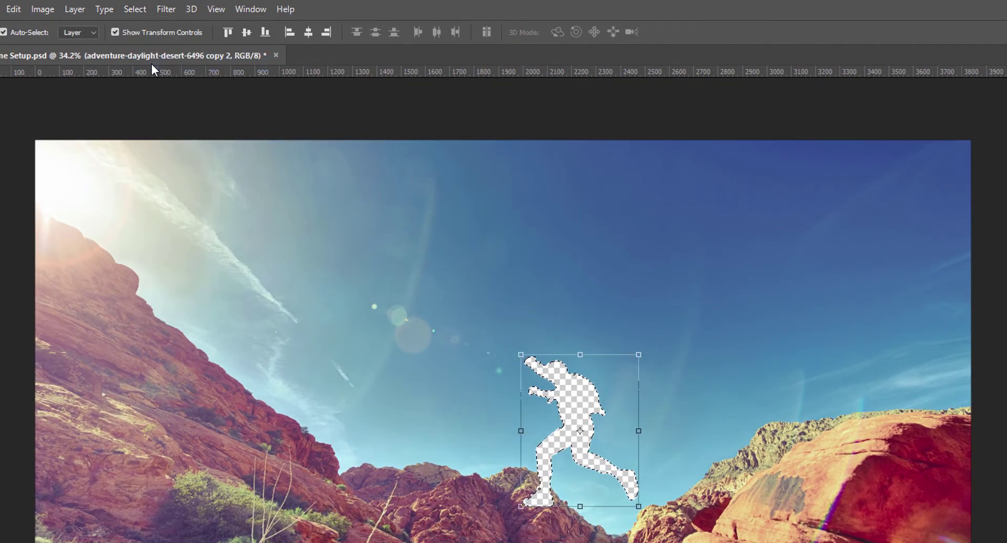
left_click(135, 10)
mouse_move(167, 192)
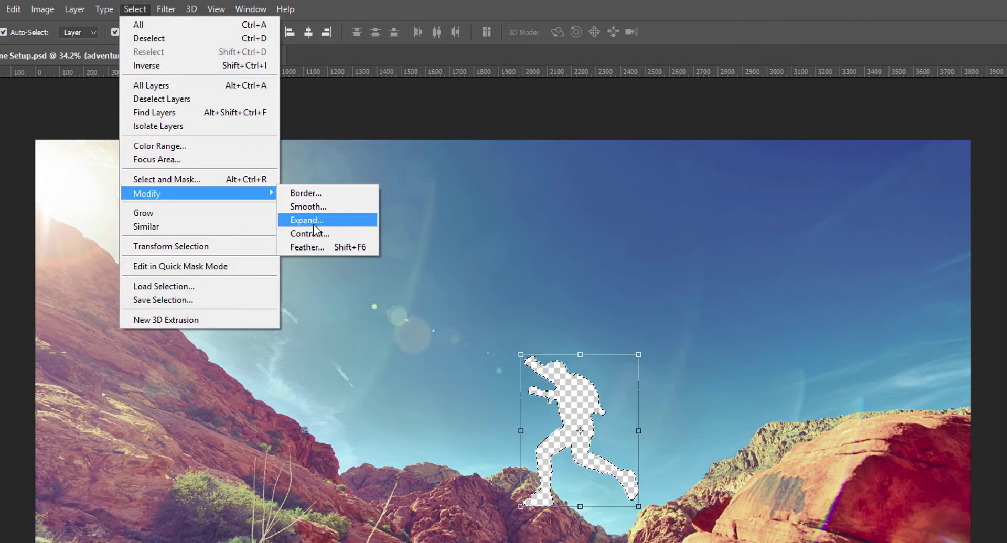
Expand the selection around the figure-shaped hole
left_click(310, 221)
left_click(887, 290)
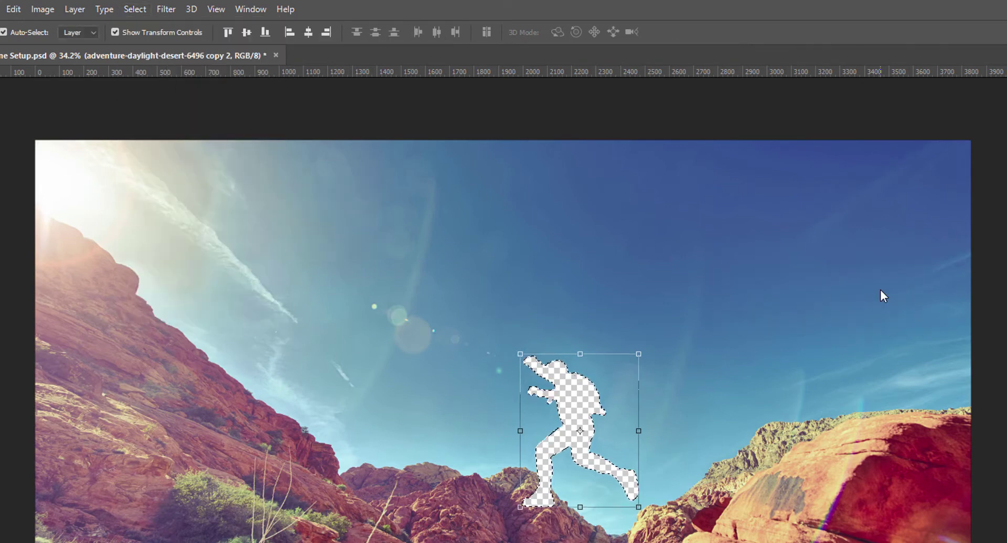
scroll(610, 456, "up", 1)
scroll(600, 452, "up", 2)
scroll(584, 416, "up", 1)
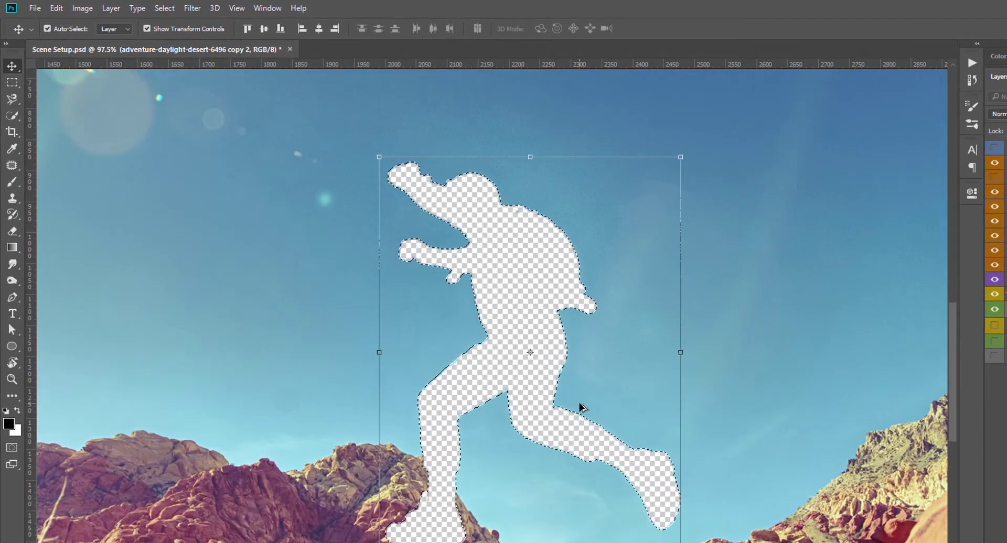
scroll(582, 408, "down", 1)
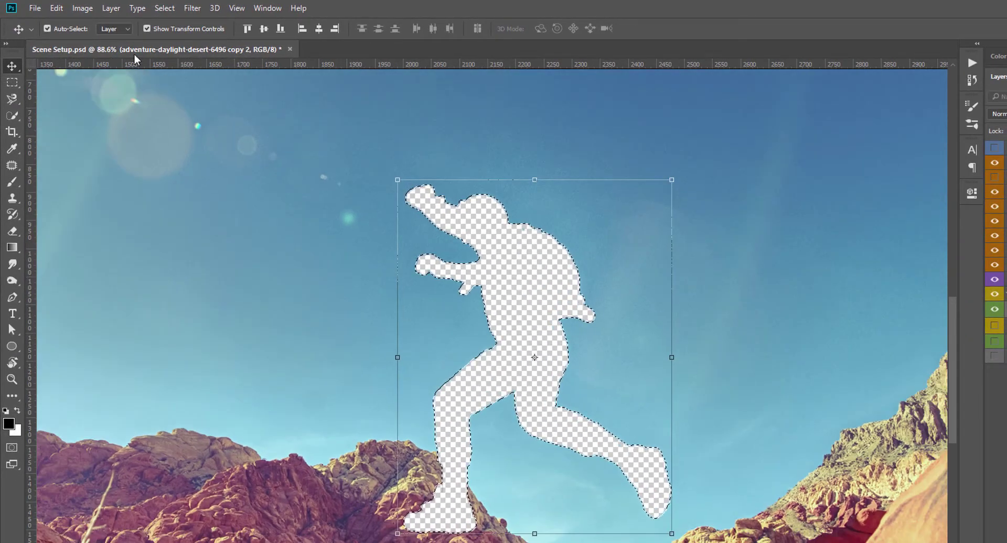
Content-Aware fill the selected hole with surrounding sky
left_click(56, 7)
left_click(79, 202)
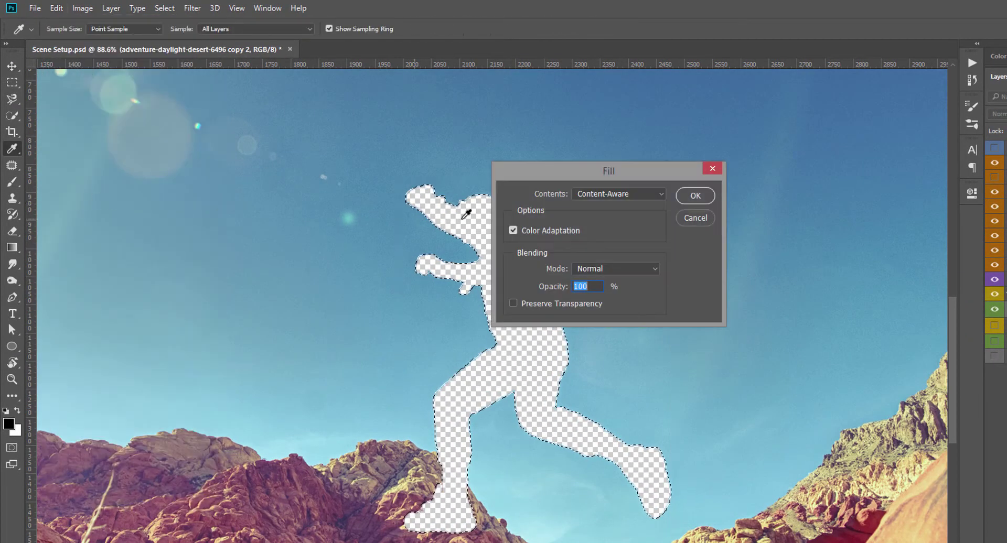
left_click_drag(611, 171, 781, 171)
left_click(806, 197)
left_click(785, 231)
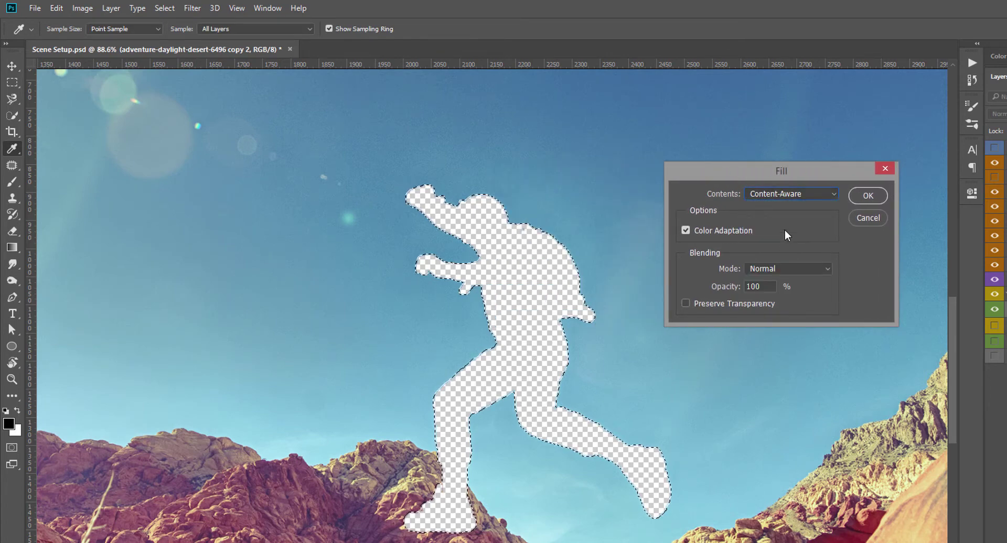
left_click(868, 197)
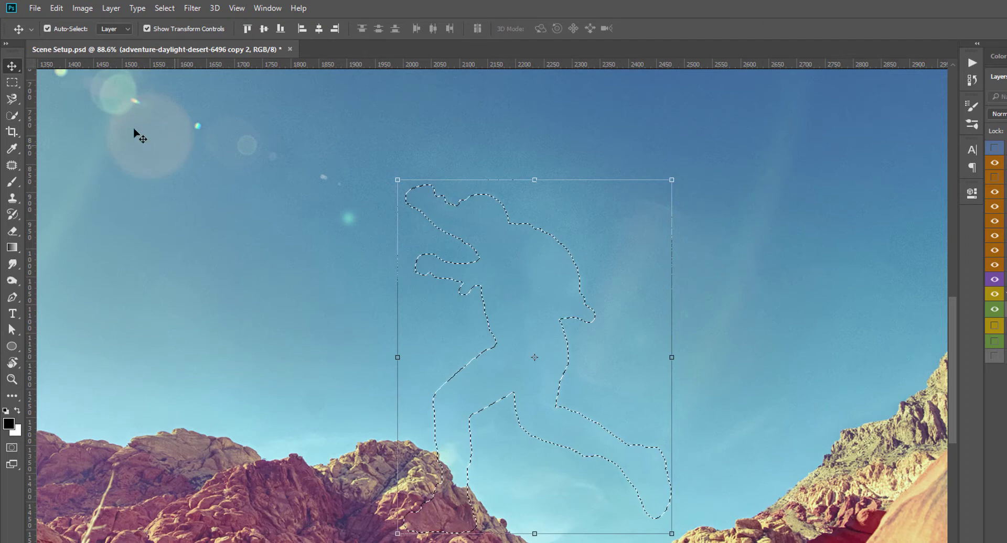
Run a second Content-Aware fill pass, then deselect and compare the result
left_click(82, 8)
mouse_move(56, 7)
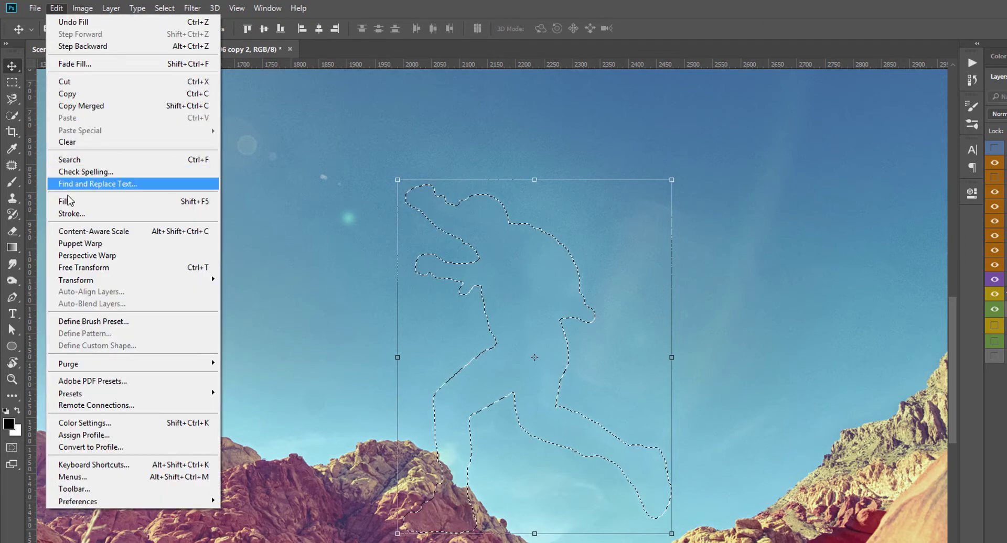
left_click(68, 201)
left_click(872, 202)
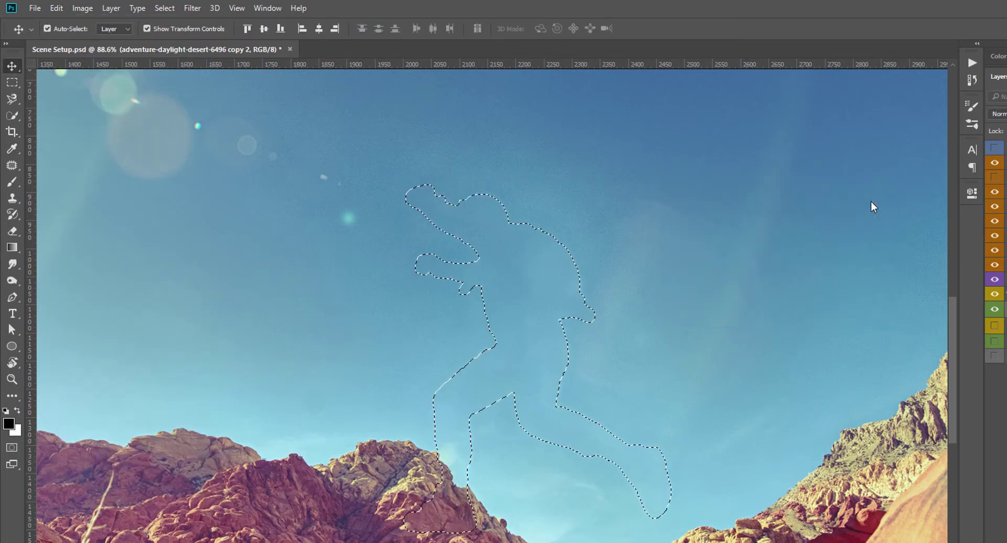
left_click(168, 14)
left_click(167, 32)
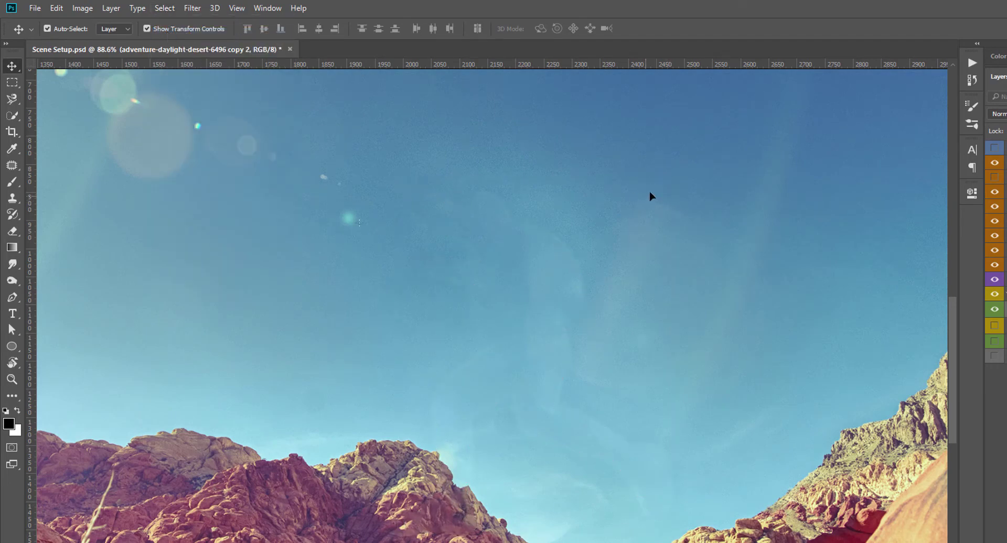
left_click(996, 313)
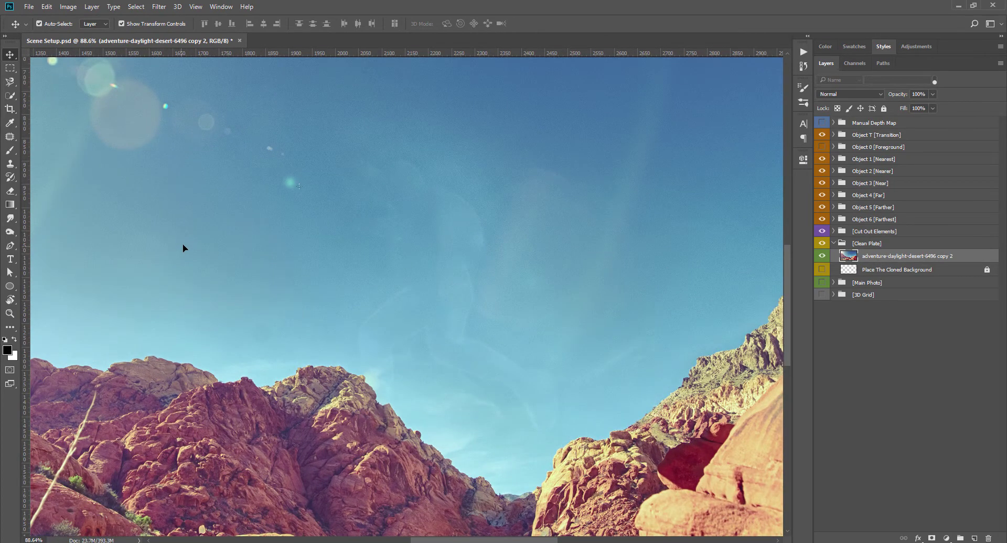
Switch to the Clone Stamp tool with 60% opacity
key("s")
right_click(14, 166)
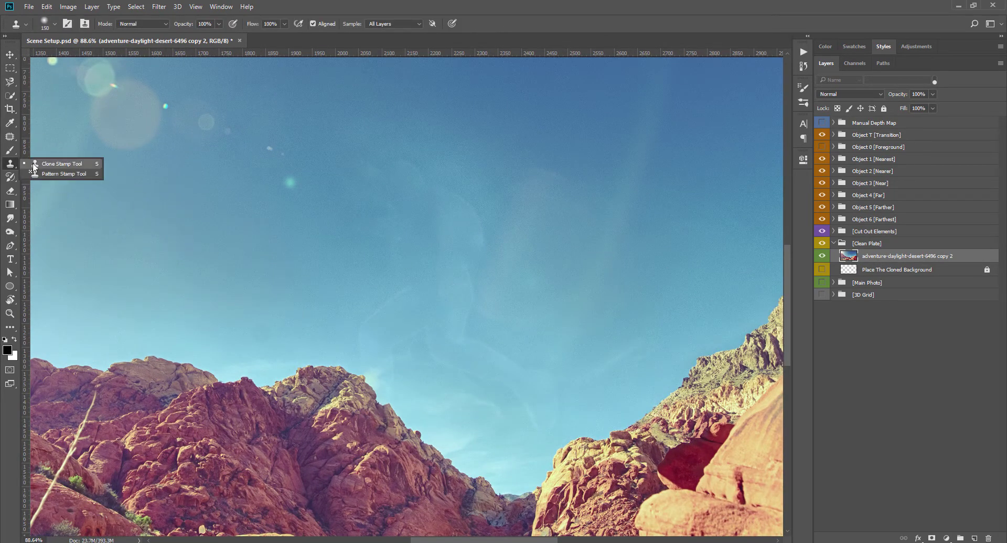
left_click(49, 167)
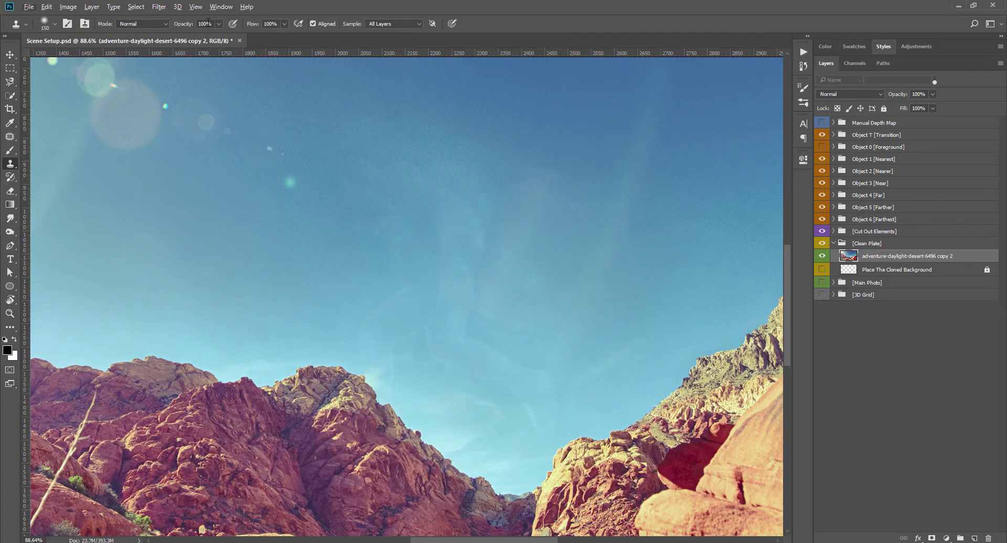
left_click(277, 109)
key("6")
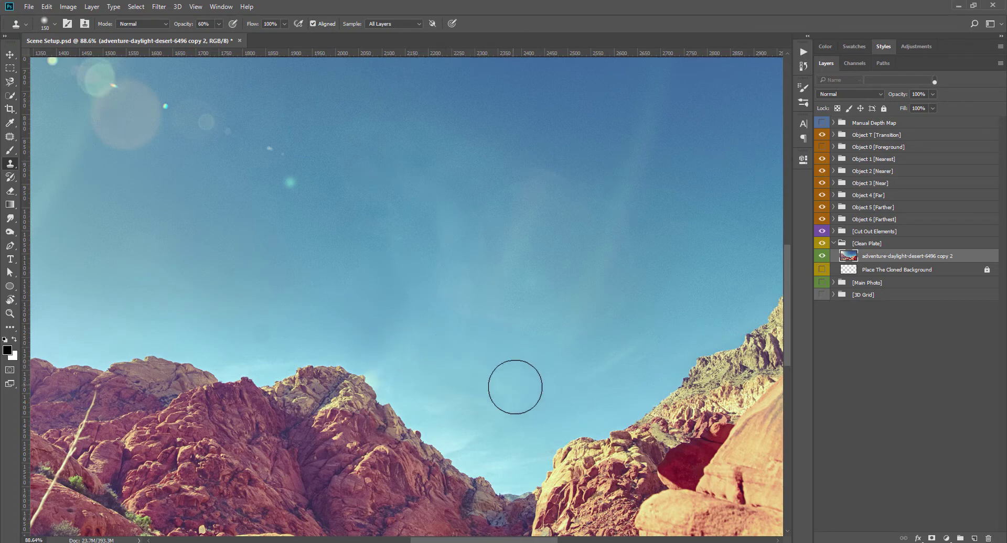
Enlarge the clone brush to 500 and retouch the refilled sky
scroll(650, 344, "down", 1)
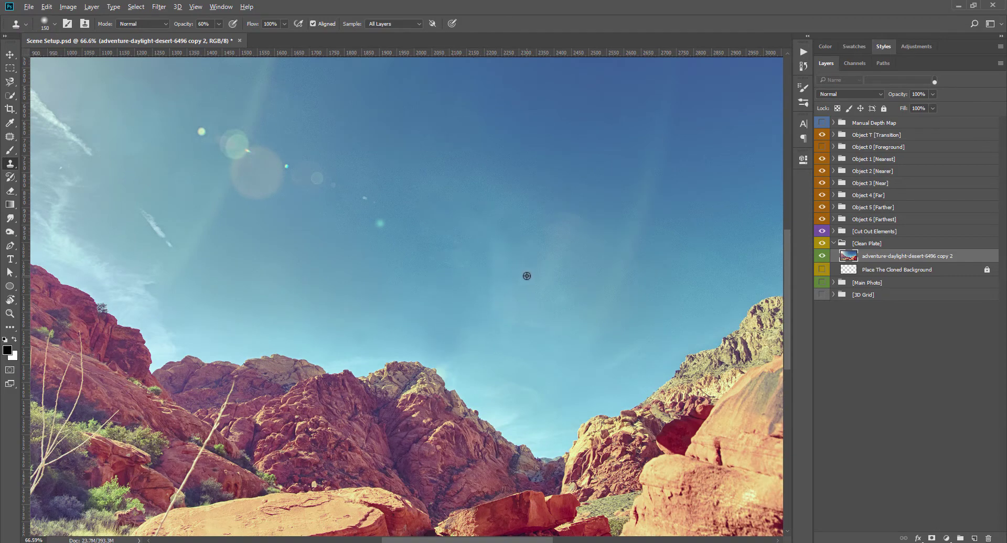
scroll(503, 293, "down", 2)
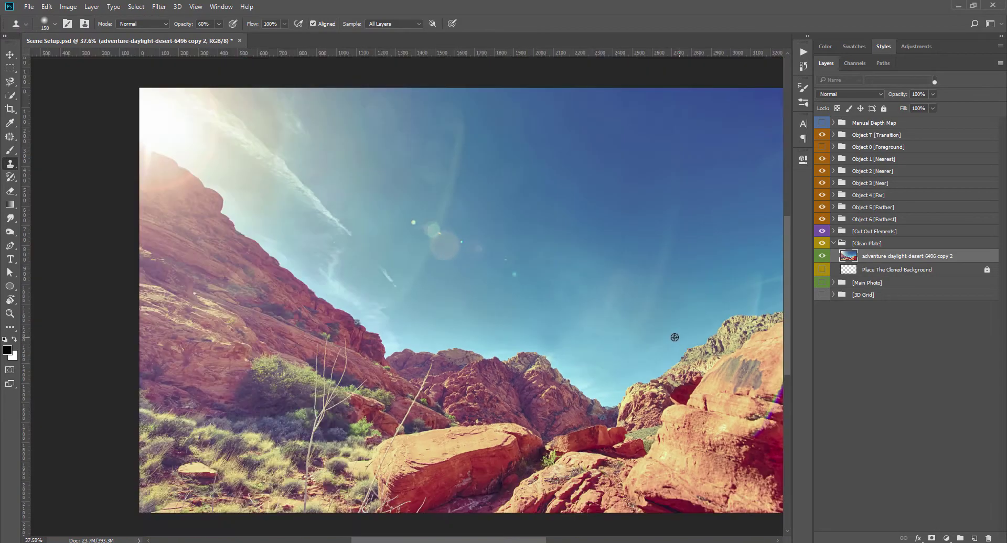
scroll(540, 332, "up", 1)
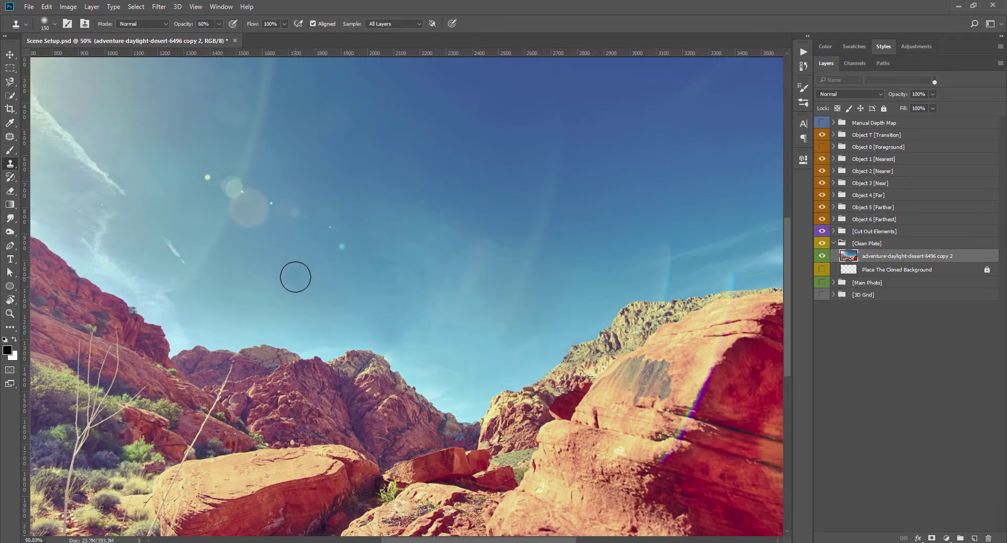
key("bracketright")
key("bracketright")
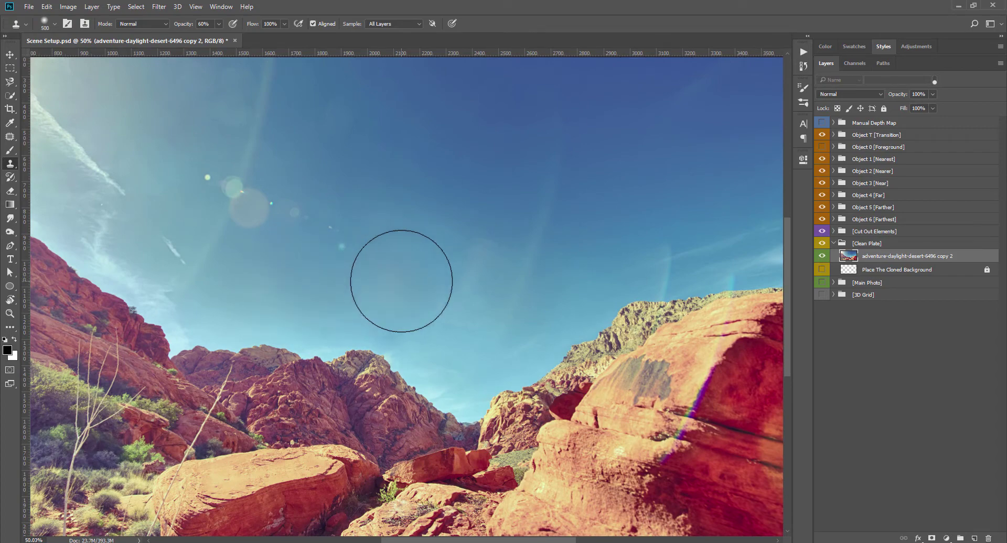
scroll(707, 279, "down", 1)
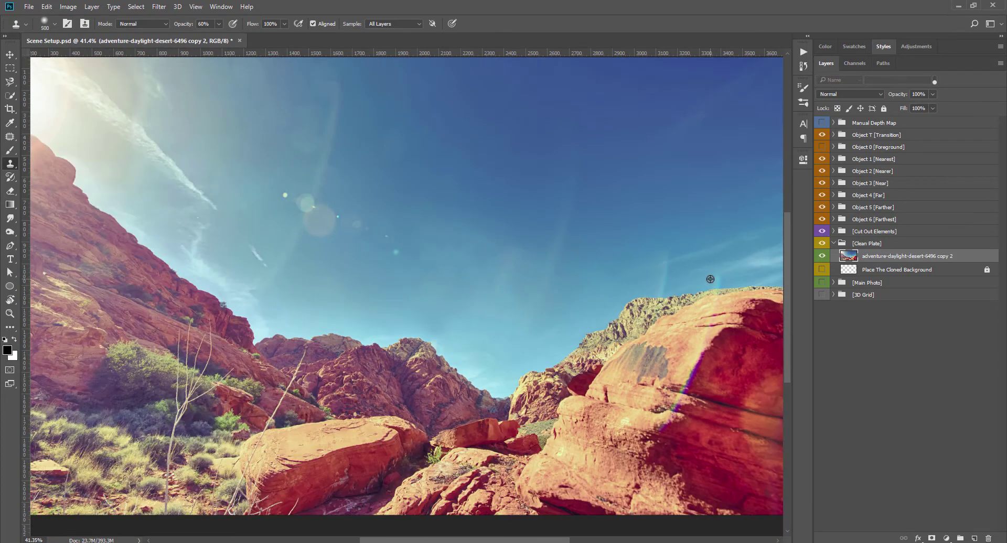
scroll(707, 279, "down", 1)
Return to the Move tool and reselect the adventure-daylight-desert-6496 copy 2 layer
left_click(10, 55)
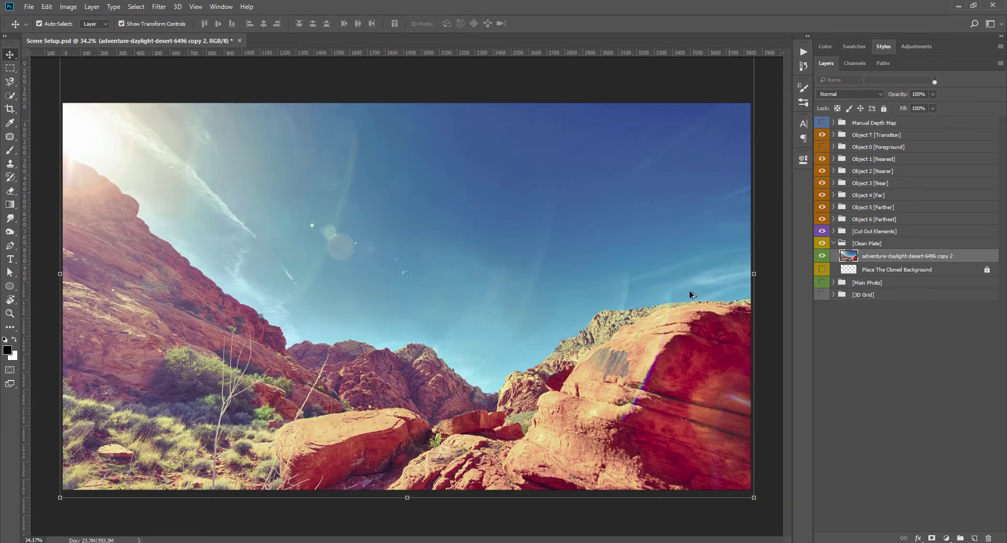
scroll(620, 298, "up", 1)
scroll(620, 298, "up", 1)
left_click(920, 341)
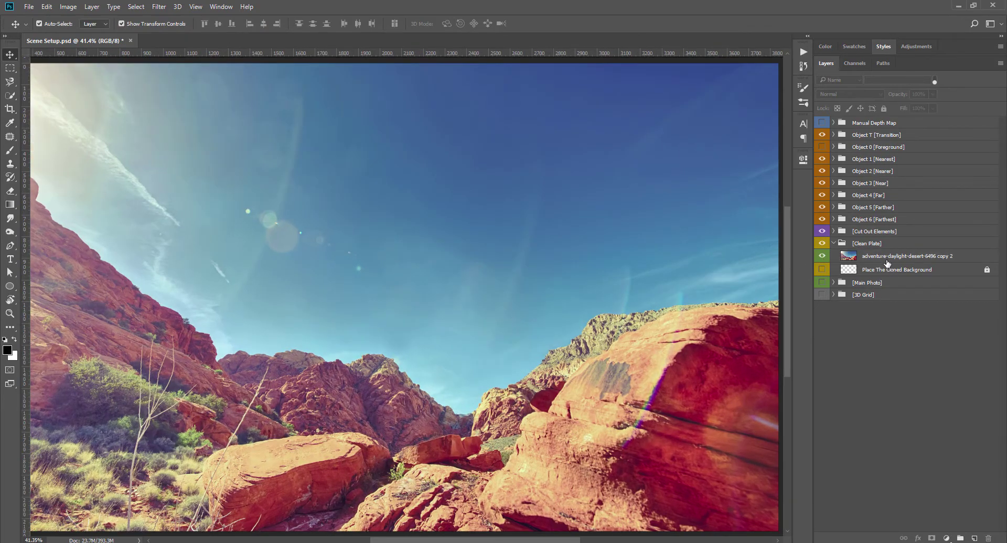
left_click(886, 262)
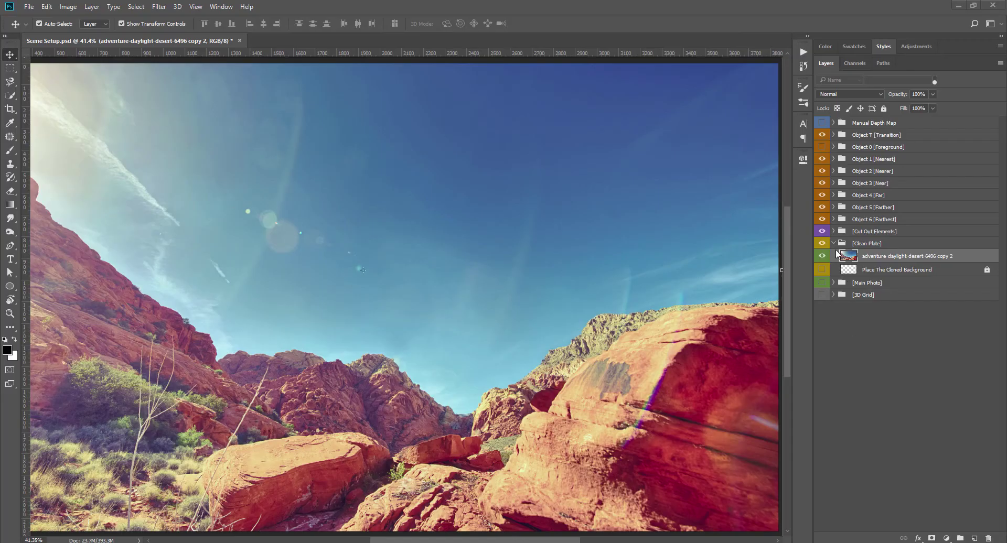
Show the grayscale Manual Depth Map and select the Closest mask under Paint on Mask
left_click(834, 244)
left_click(822, 123)
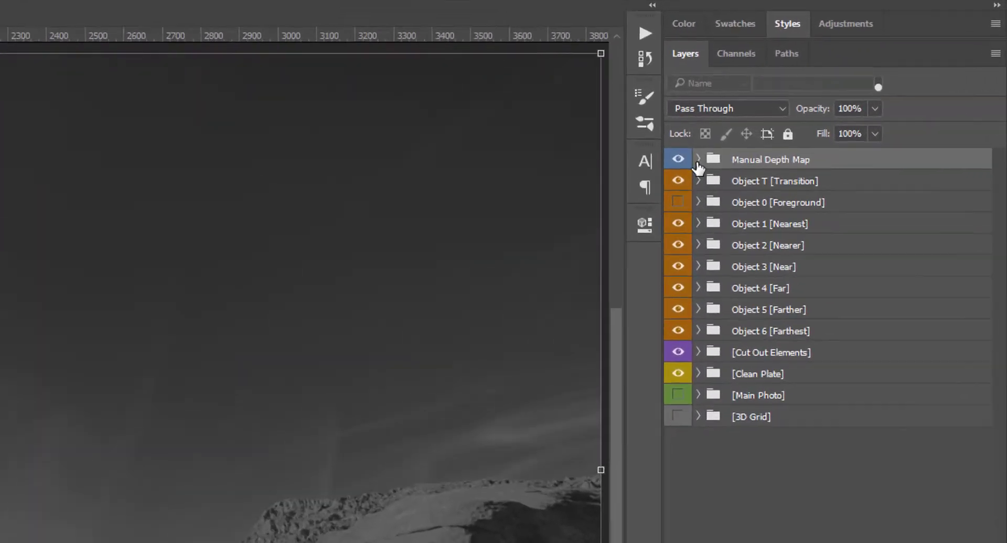
left_click(697, 160)
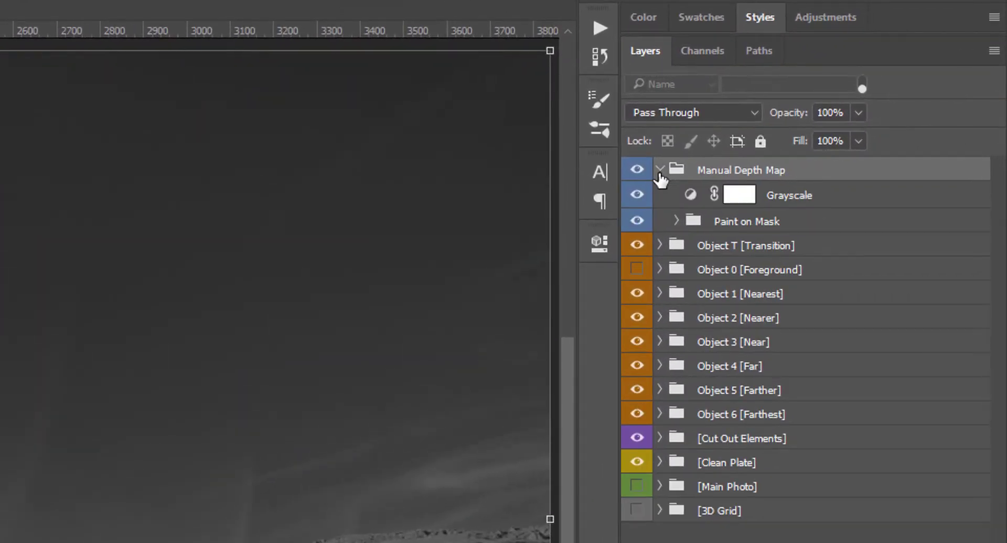
left_click(676, 220)
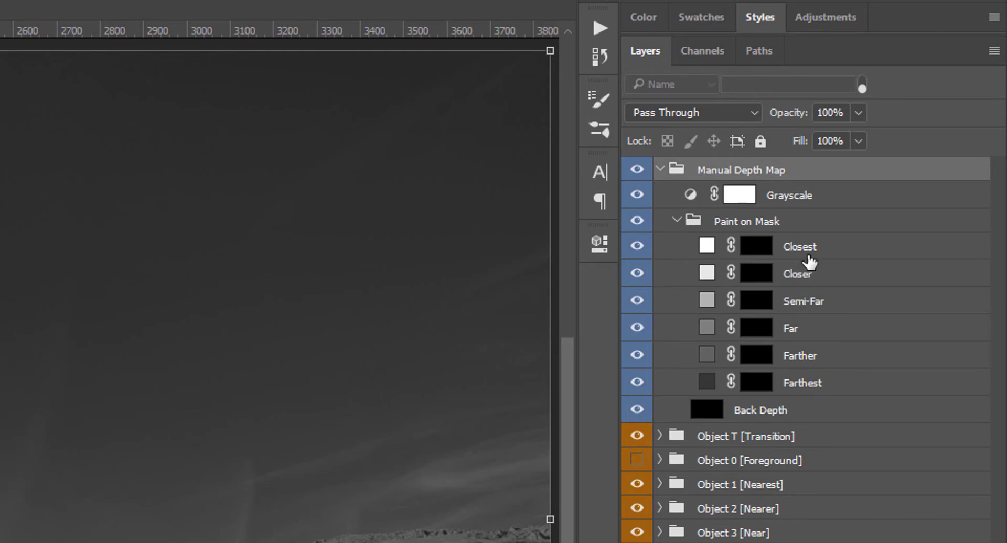
left_click(756, 246)
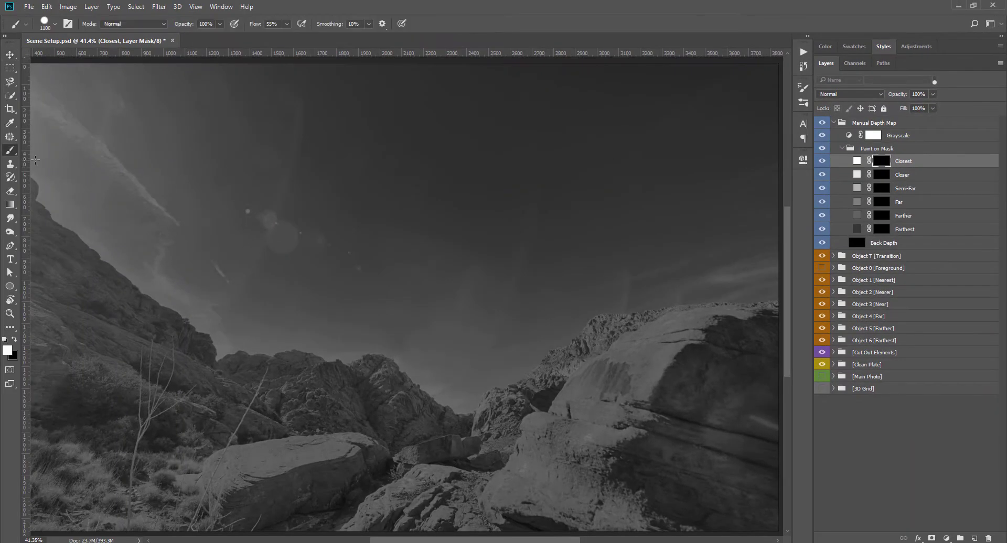
Set up the Brush Tool at 114 px and select the copy 2 layer in Clean Plate
right_click(10, 150)
left_click(62, 154)
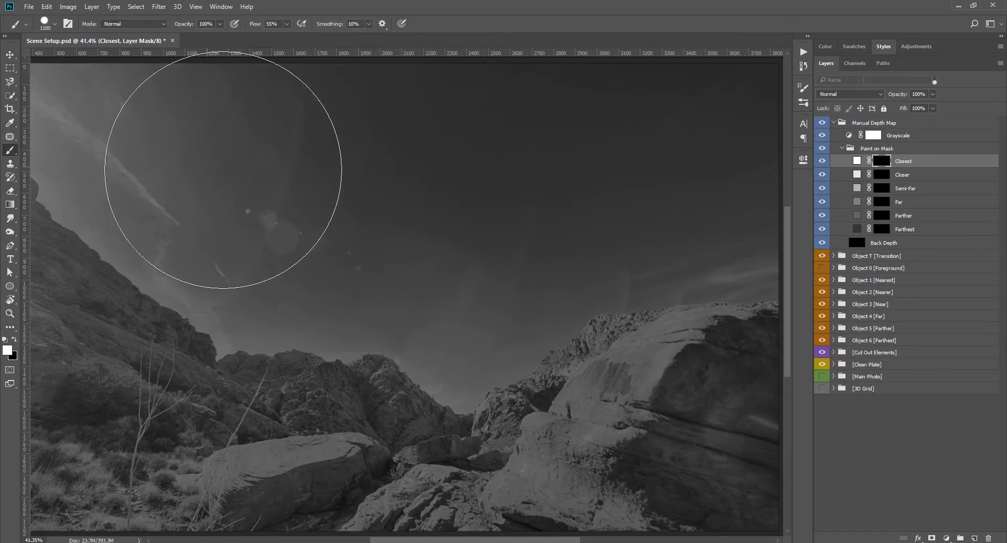
right_click(313, 252)
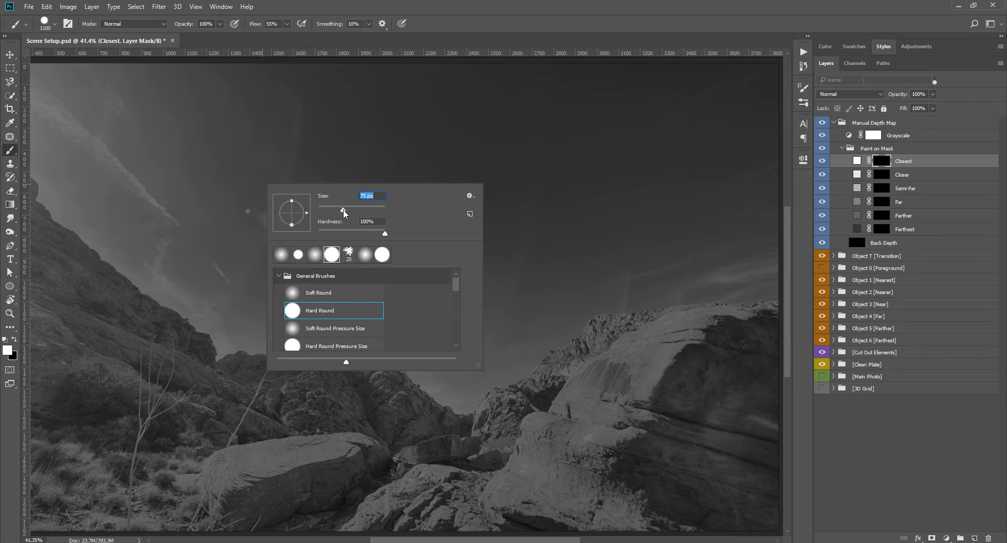
left_click_drag(355, 216, 356, 216)
key("Return")
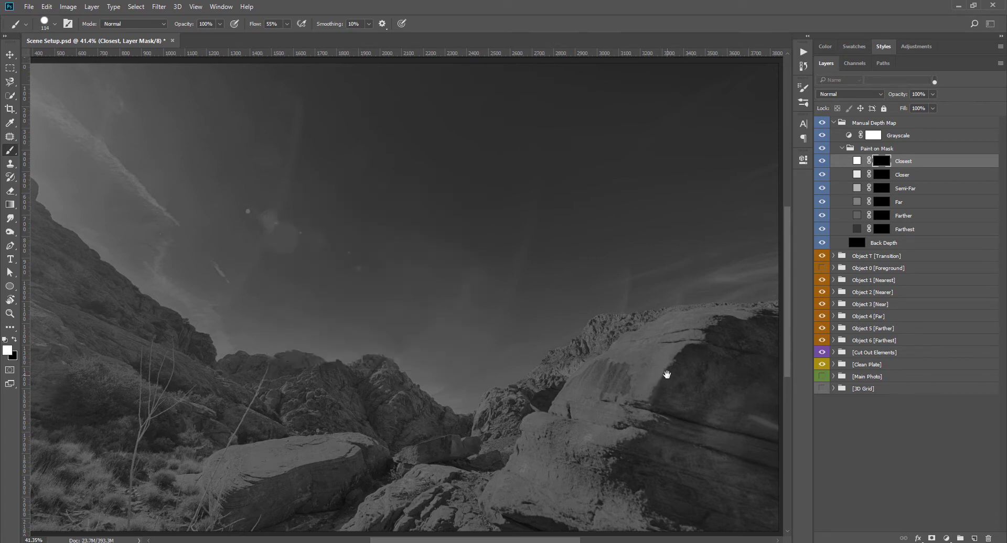
left_click_drag(667, 375, 535, 353)
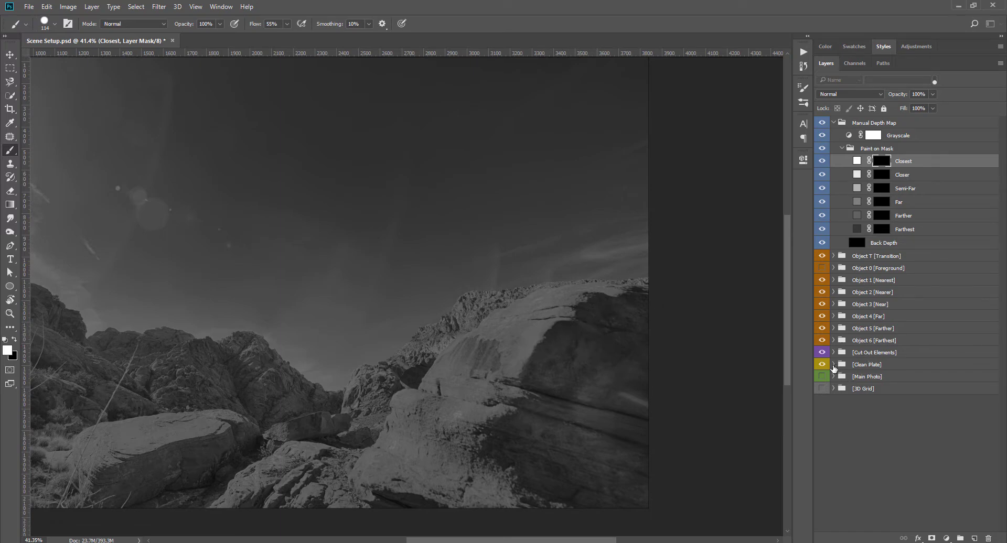
left_click(833, 364)
left_click(902, 377)
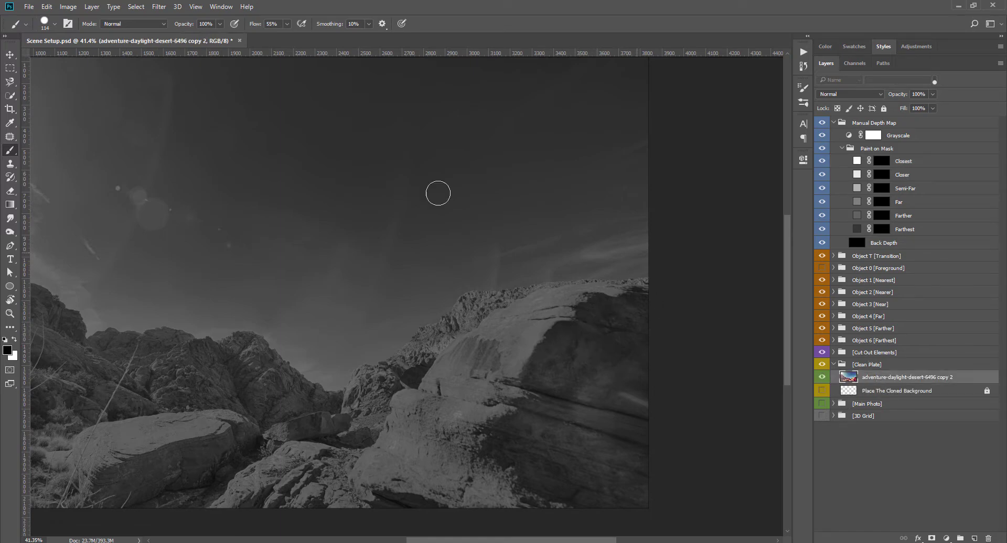
Target the Closest depth mask with a white 200 px brush
left_click(10, 97)
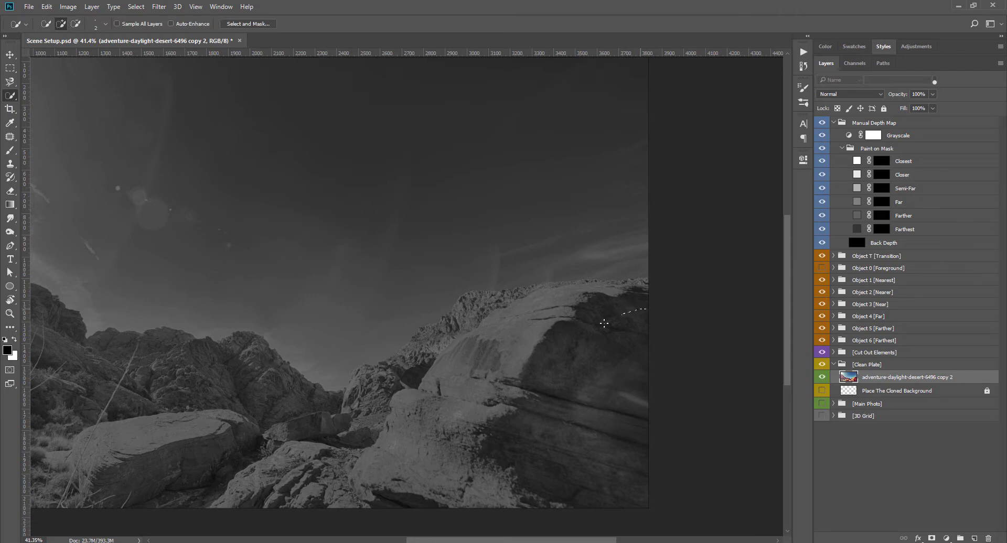
left_click(821, 123)
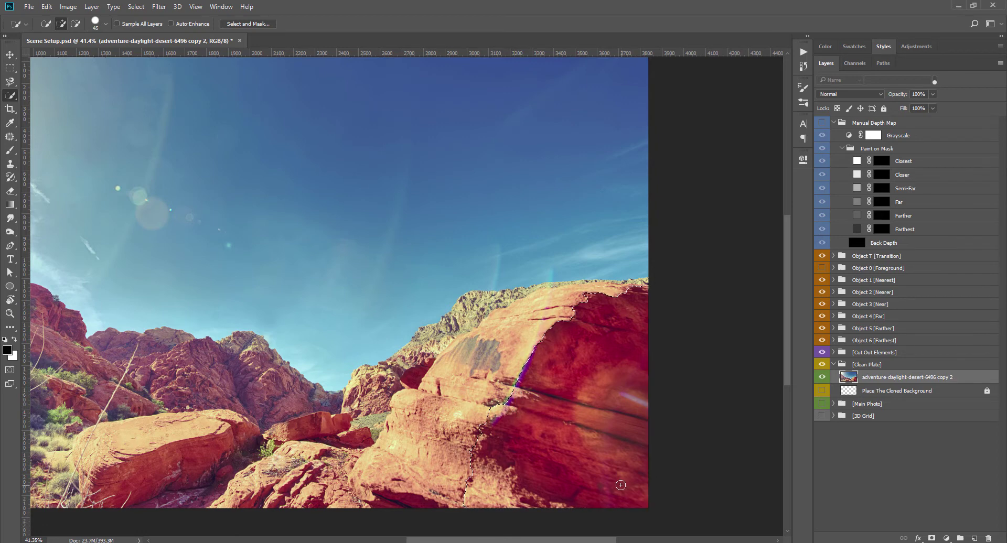
left_click(882, 161)
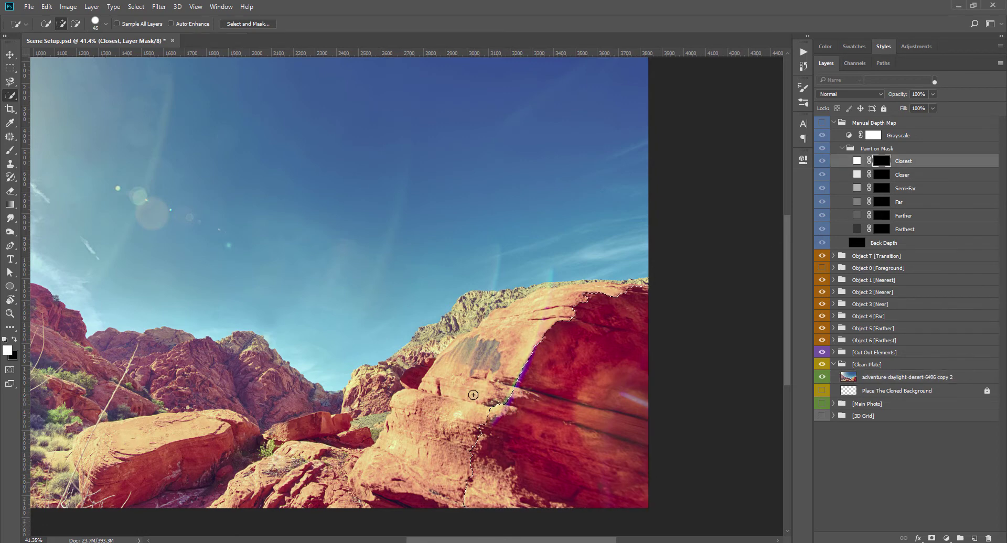
key("b")
key("x")
key("bracketright")
key("bracketright")
key("bracketright")
Paint the large right rock white, then return to the colour desert photo
left_click_drag(554, 410, 493, 441)
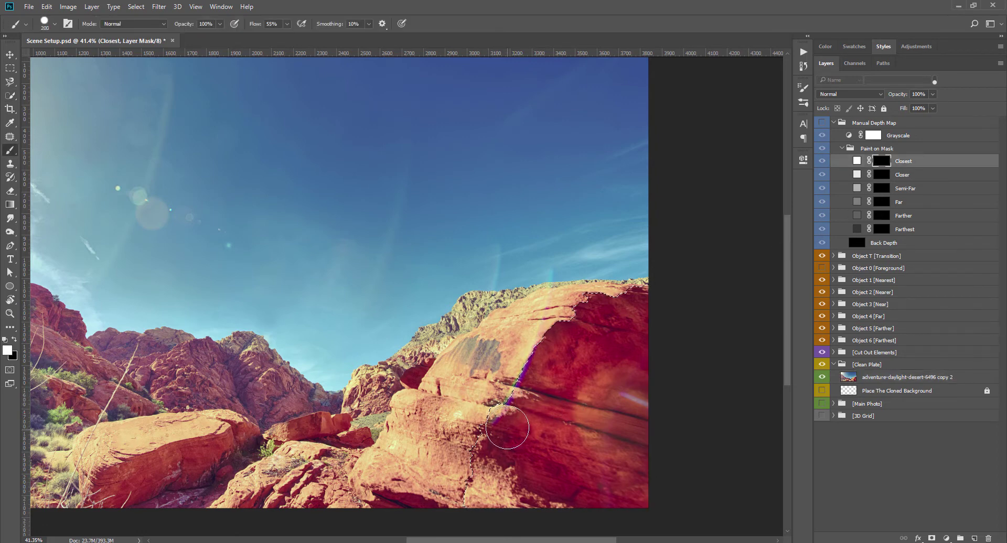
left_click(821, 123)
mouse_move(573, 371)
left_mouse_down()
mouse_move(519, 399)
mouse_move(645, 332)
mouse_move(646, 364)
mouse_move(472, 516)
mouse_move(530, 419)
mouse_move(598, 430)
mouse_move(577, 361)
left_mouse_up()
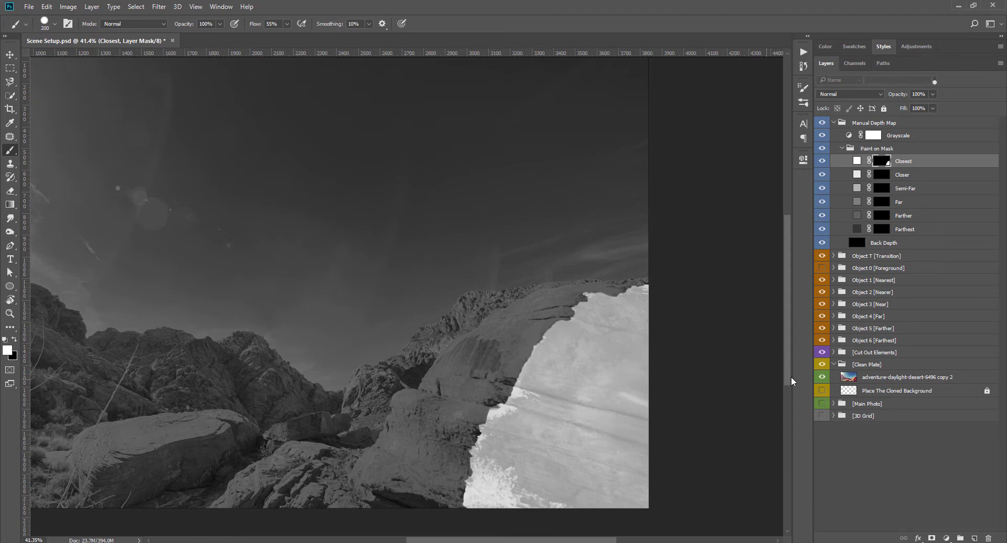
left_click(876, 380)
left_click(822, 126)
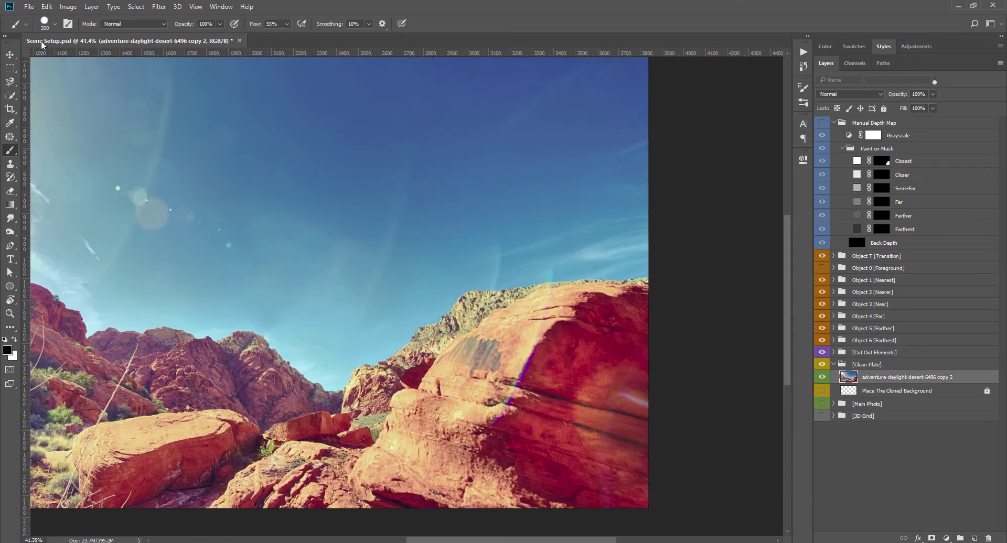
Quick-select the large right rock and fill it white on the Semi-Far depth mask
left_click(10, 97)
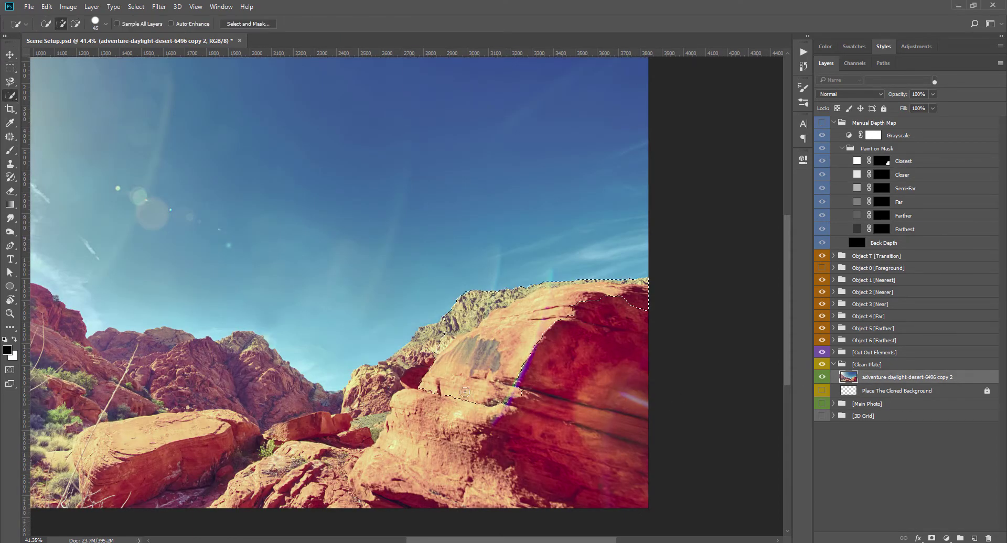
left_click_drag(413, 455, 527, 512)
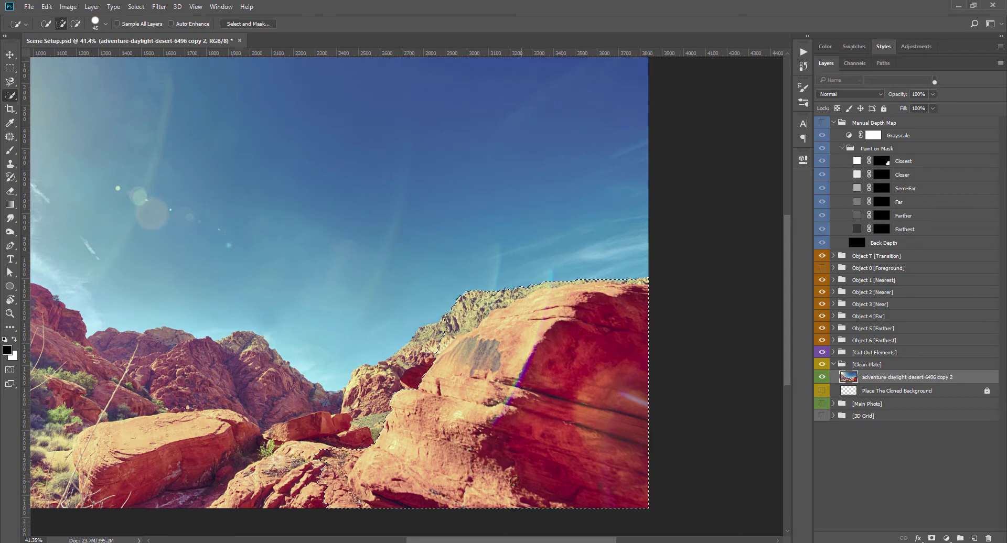
key("alt")
left_click_drag(349, 512, 467, 305)
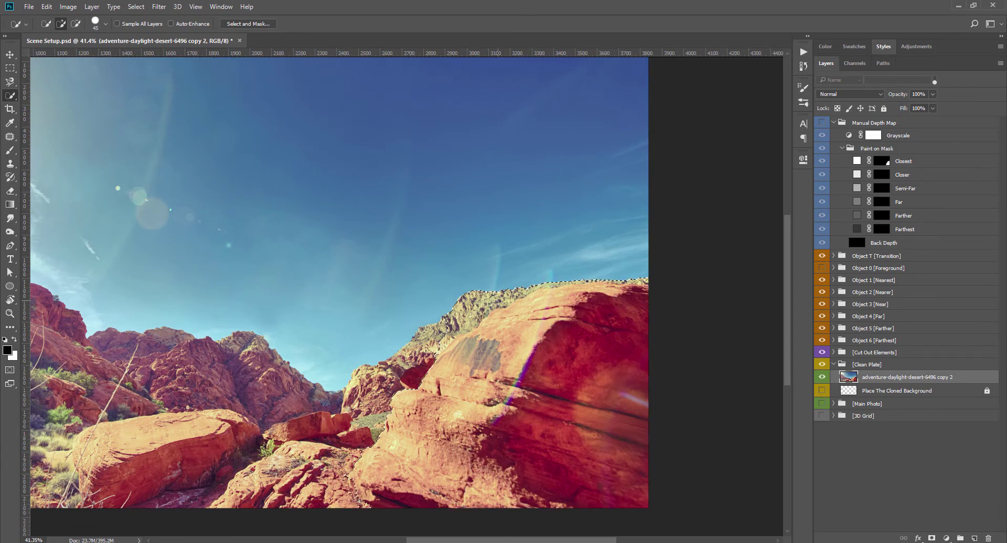
left_click_drag(435, 340, 513, 287)
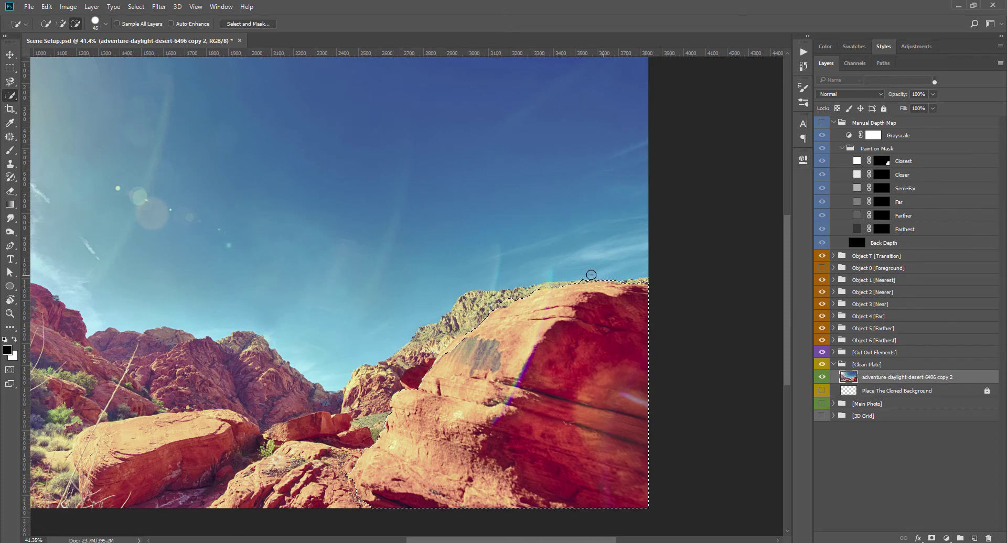
left_click(822, 122)
left_click(883, 176)
key("ctrl+BackSpace")
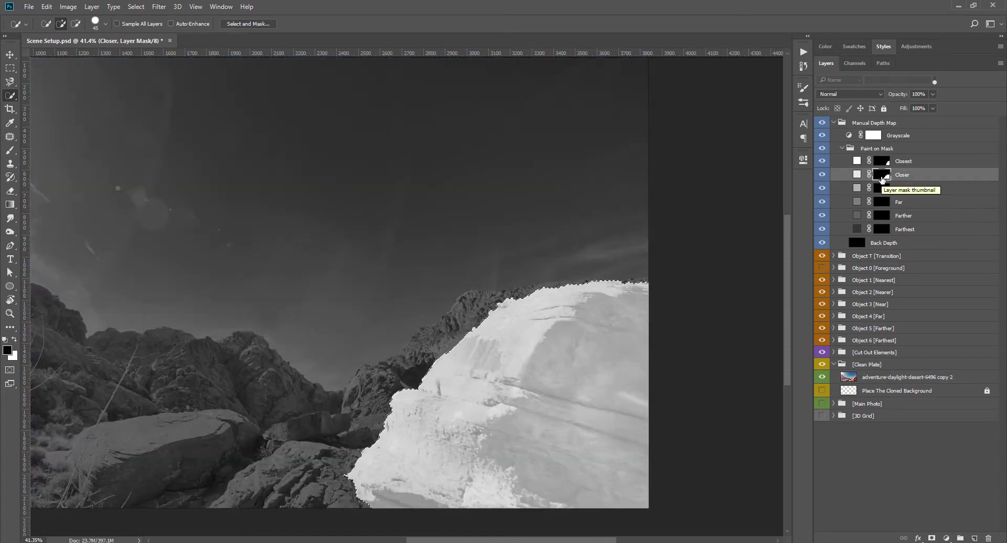
key("ctrl+z")
left_click(881, 189)
key("ctrl+BackSpace")
Also fill the current selection on the Farther depth mask
left_click(822, 123)
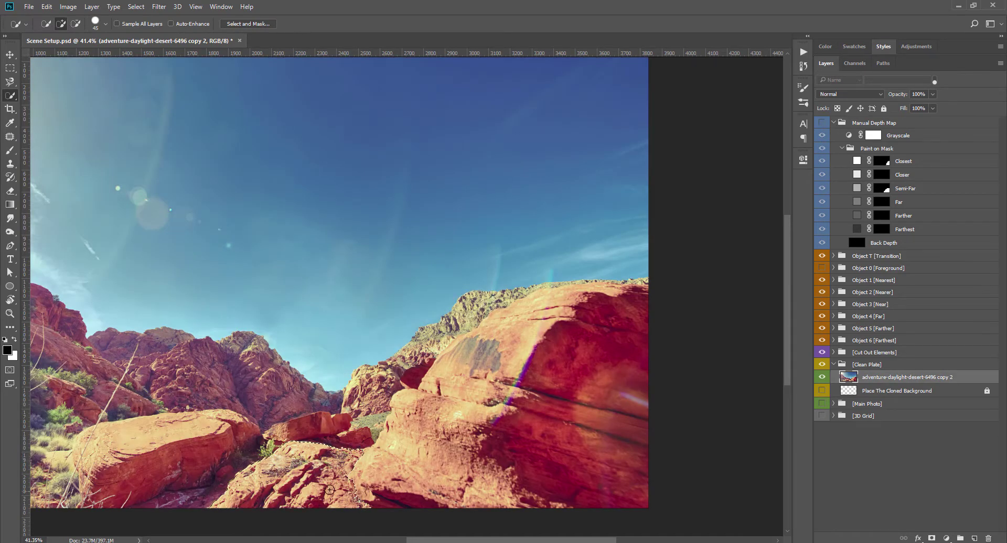
left_click(821, 123)
left_click(881, 175)
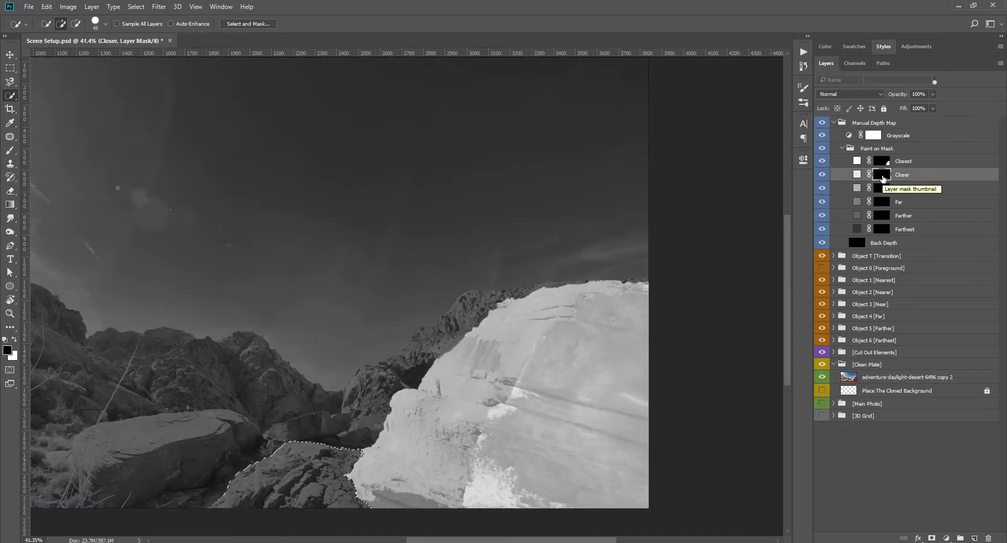
left_click(822, 124)
left_click(908, 377)
left_click(822, 122)
left_click(882, 215)
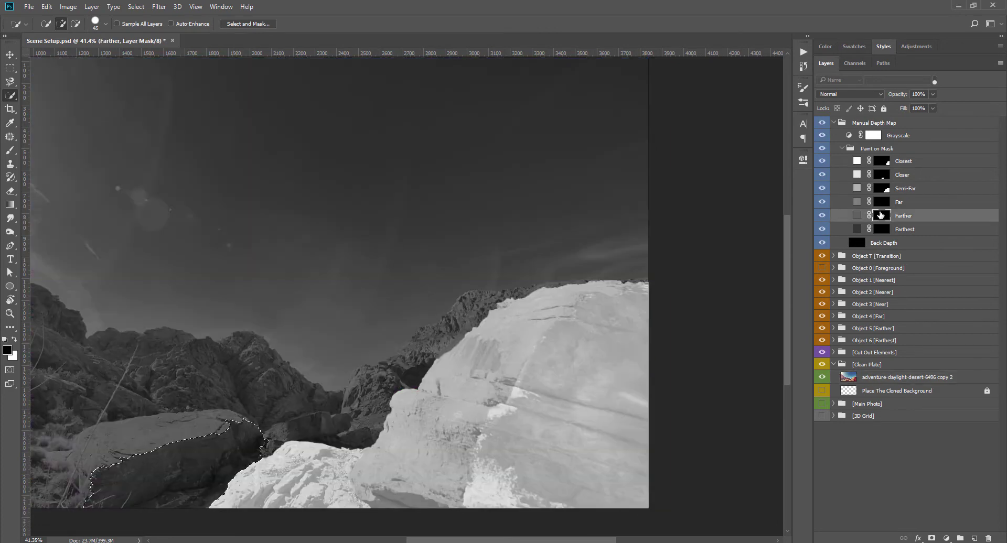
key("ctrl+BackSpace")
left_click(822, 122)
left_click(907, 377)
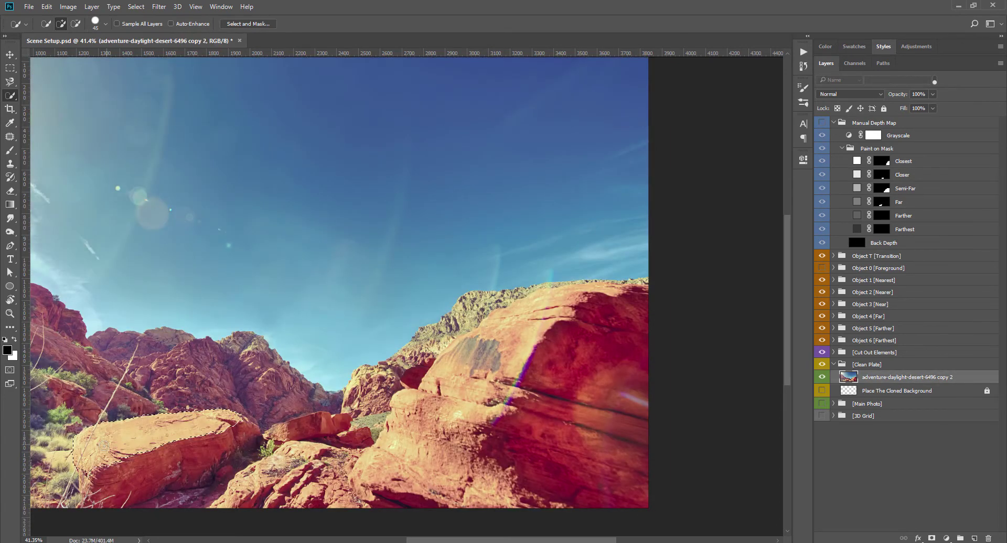
Select the lower-left boulder and fill it white on the Closer mask
left_click_drag(79, 435, 97, 488)
left_click(822, 122)
left_click(881, 175)
key("ctrl+BackSpace")
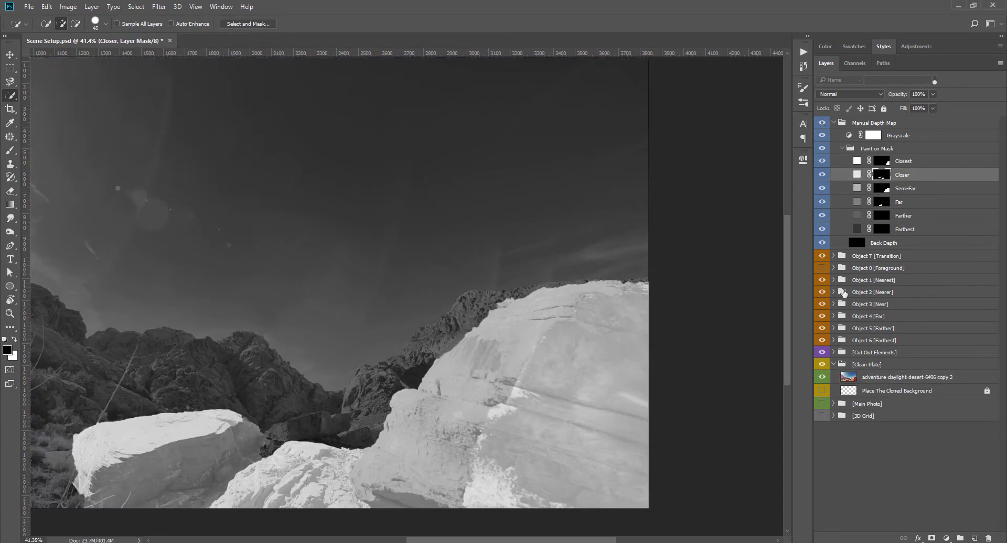
key("ctrl+d")
left_click(822, 122)
left_click(907, 377)
Select the left hills and lower rocks and fill them on the Farther mask
left_click(85, 361)
left_click_drag(85, 361, 290, 438)
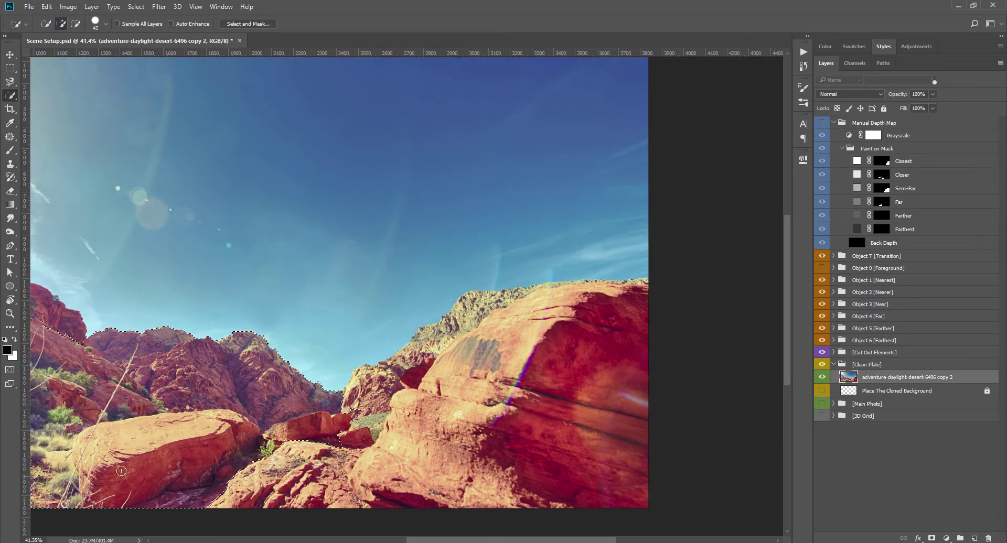
left_click(822, 123)
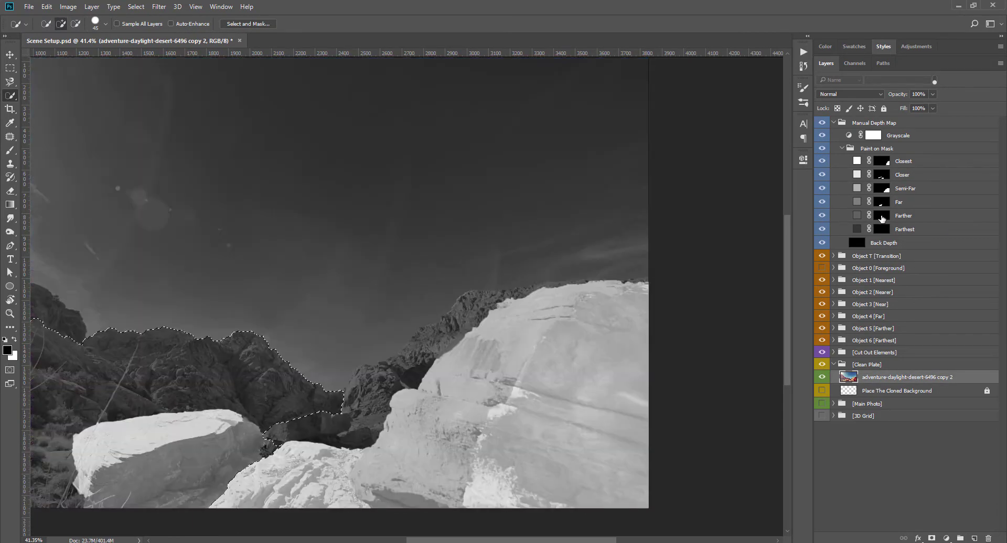
left_click(882, 216)
key("ctrl+BackSpace")
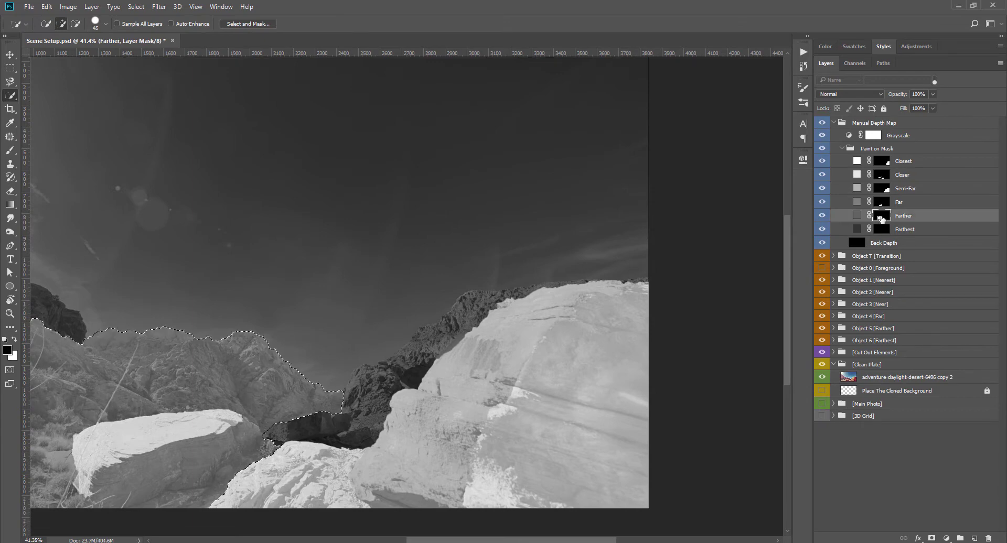
left_click(821, 122)
left_click(908, 377)
key("ctrl+d")
Select the middle ridge behind the big rock and fill it on the Far mask
left_click(413, 358)
mouse_move(414, 359)
left_mouse_down()
mouse_move(250, 483)
mouse_move(116, 472)
left_mouse_up()
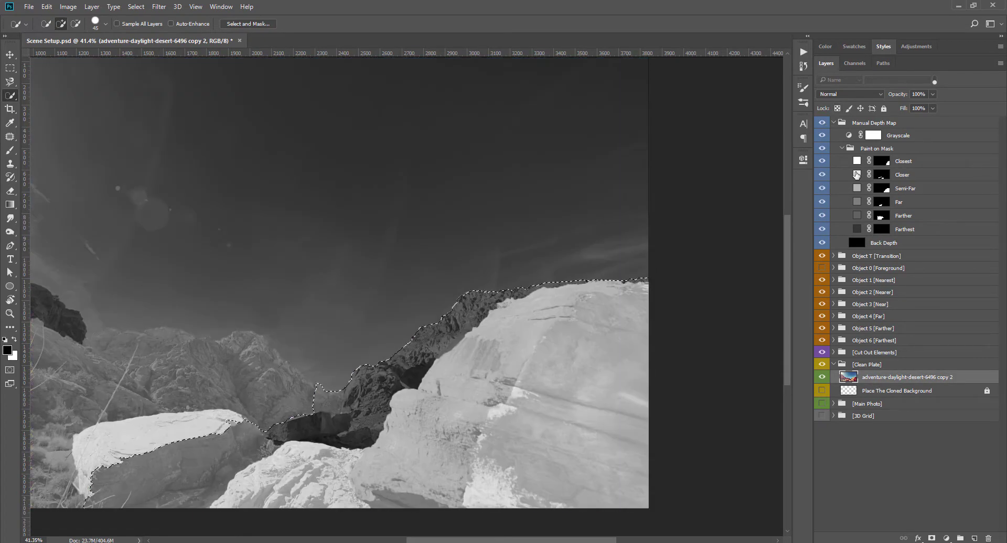
left_click(822, 122)
left_click(882, 202)
key("ctrl+BackSpace")
left_click(822, 122)
left_click(907, 377)
key("ctrl+d")
Fit the whole image in view and reselect the desert photo layer in Clean Plate
left_click(45, 300)
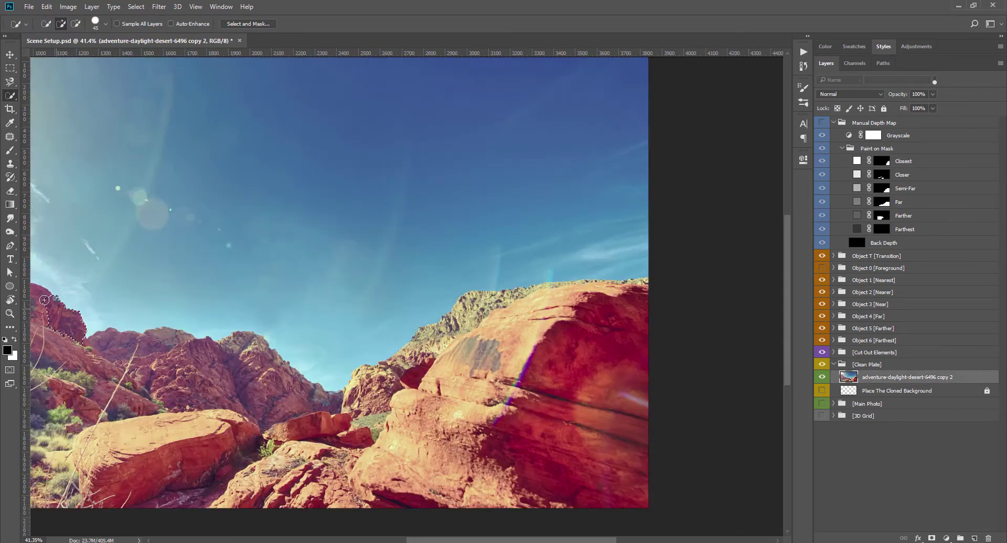
left_click(821, 122)
left_click(834, 122)
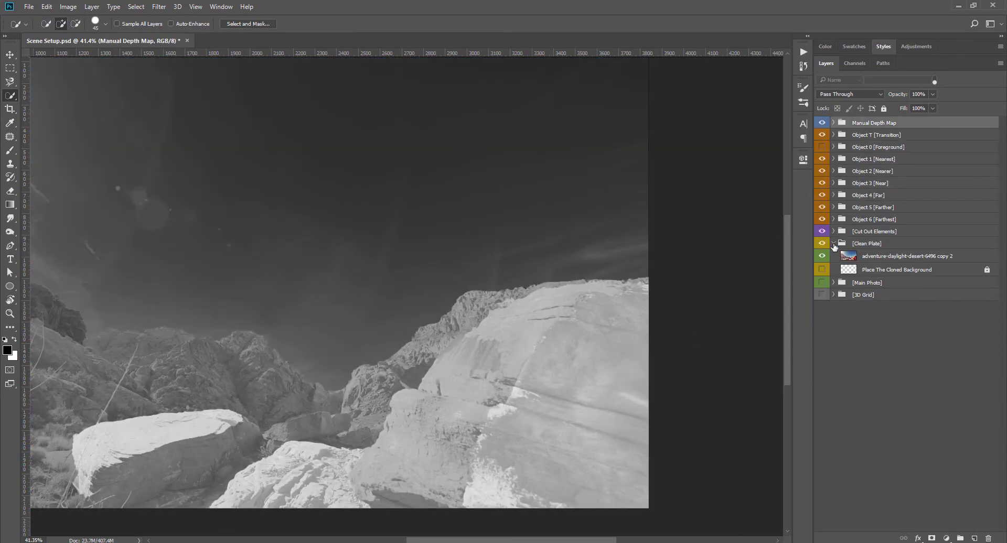
key("ctrl+0")
left_click(833, 244)
left_click(907, 256)
left_click(821, 122)
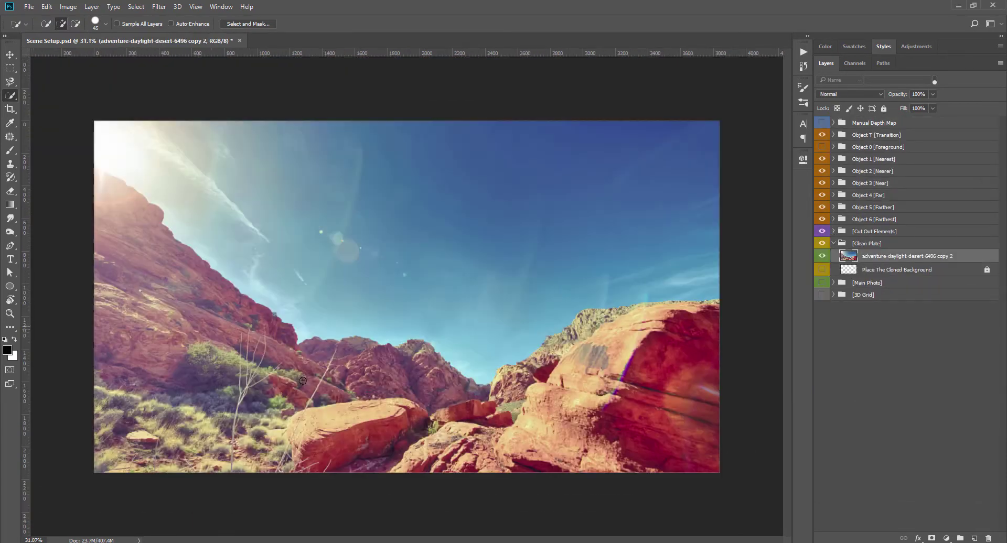
Select the tall left cliff and fill it on the Farther mask
left_click_drag(295, 358, 136, 236)
left_click(834, 243)
left_click(822, 122)
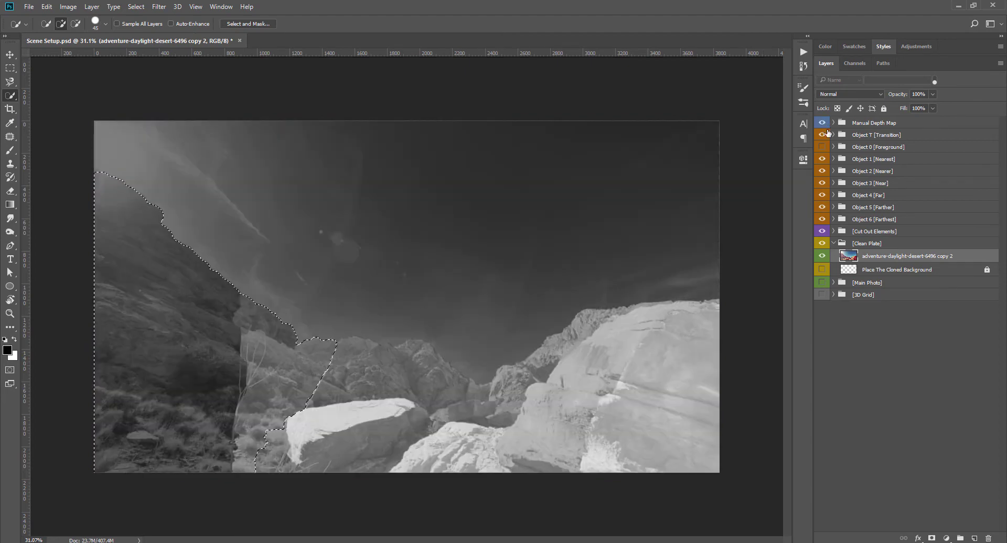
left_click(842, 148)
left_click(882, 215)
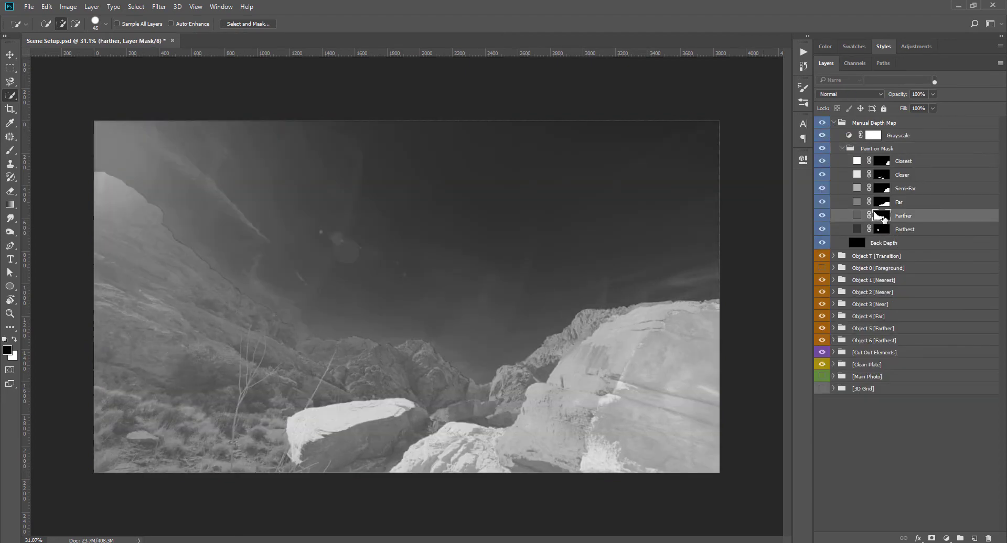
left_click(841, 148)
left_click(833, 122)
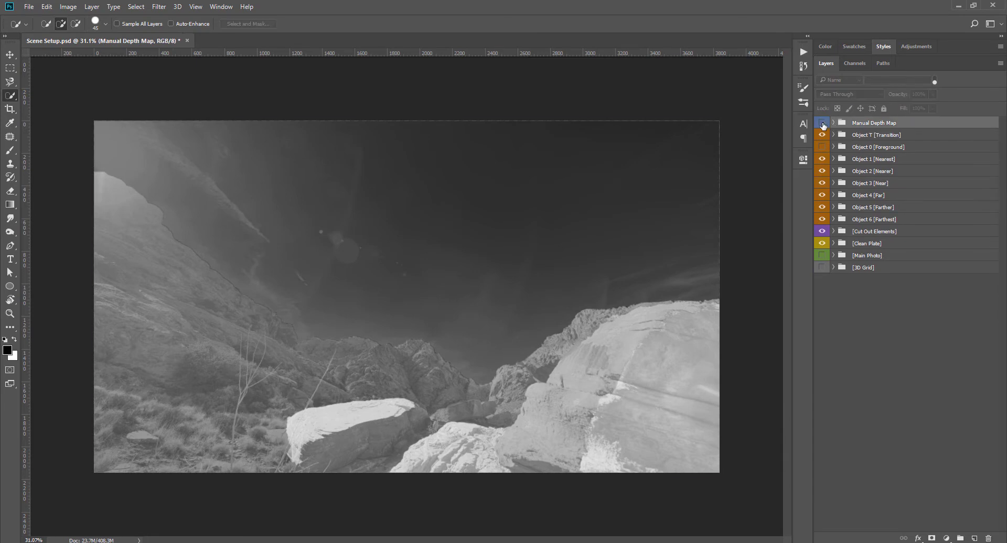
Hide the depth map, select the desert photo, and expand the Clean Plate and Buildings groups
key("v")
left_click(873, 323)
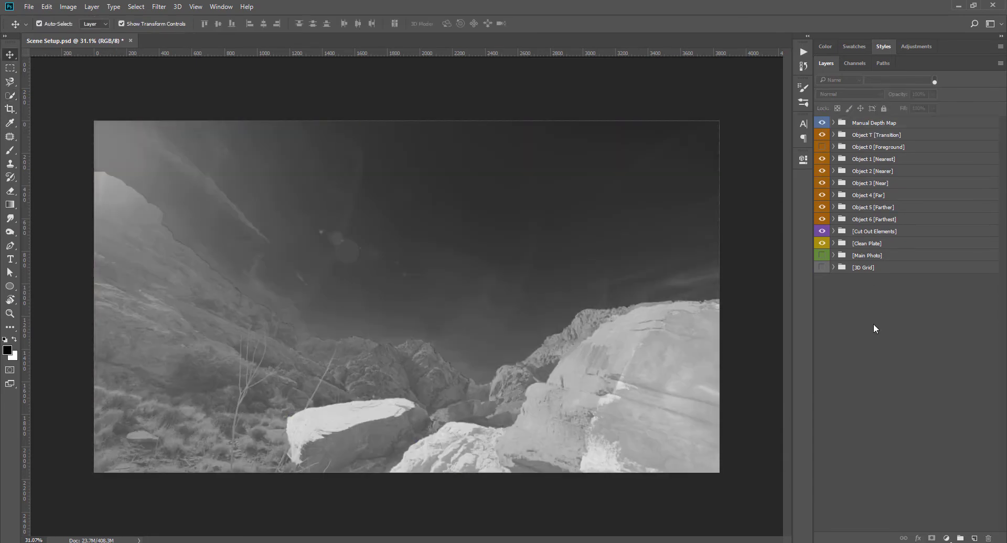
scroll(560, 316, "up", 1)
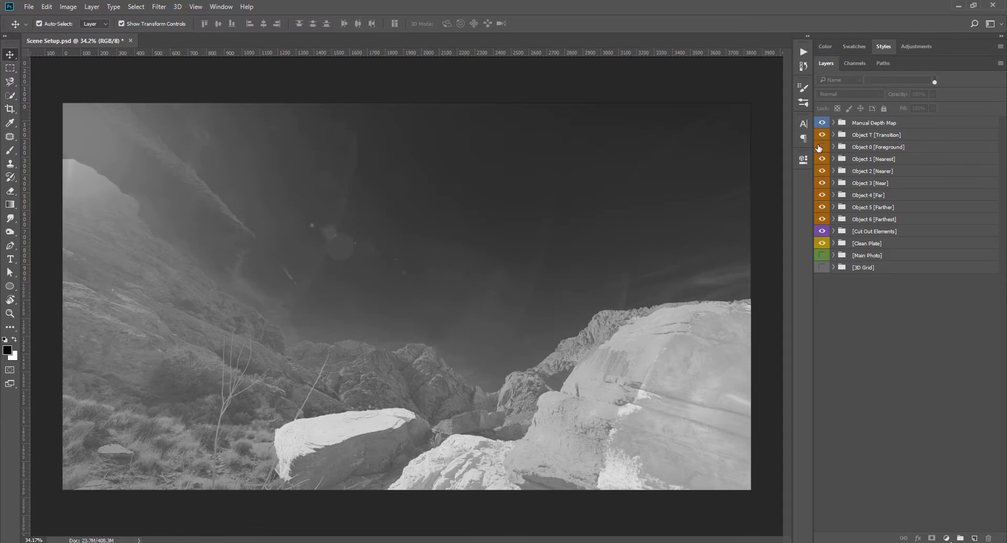
left_click(822, 122)
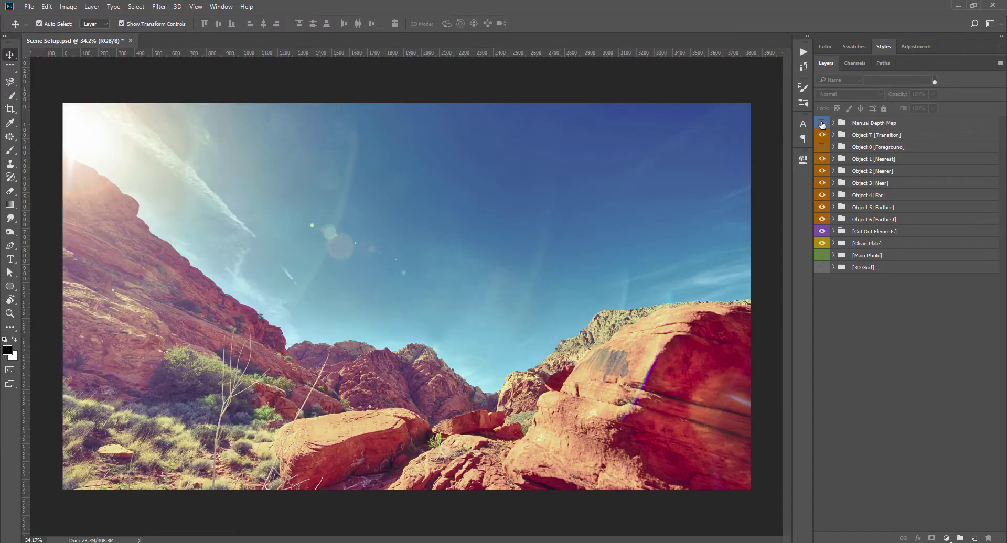
left_click(833, 244)
left_click(866, 257)
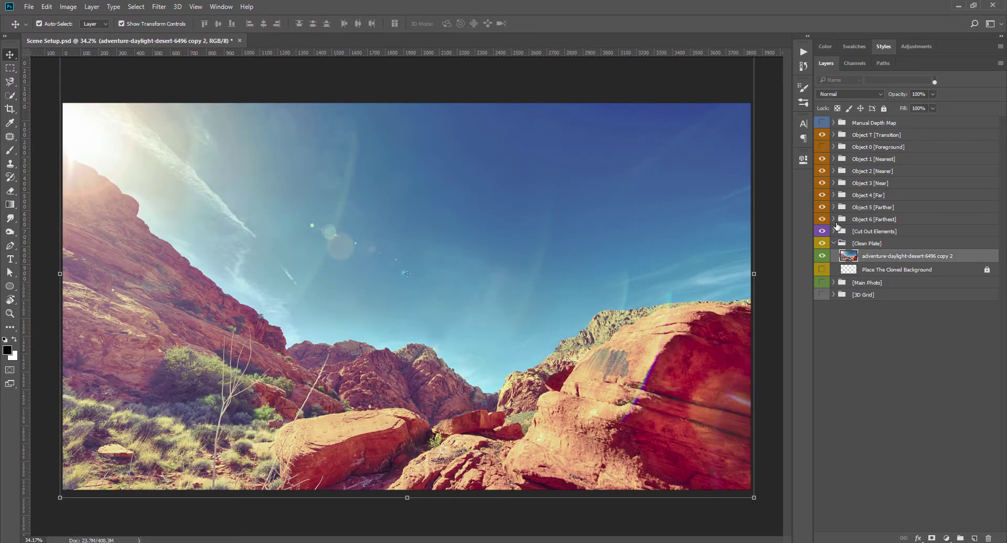
left_click(833, 231)
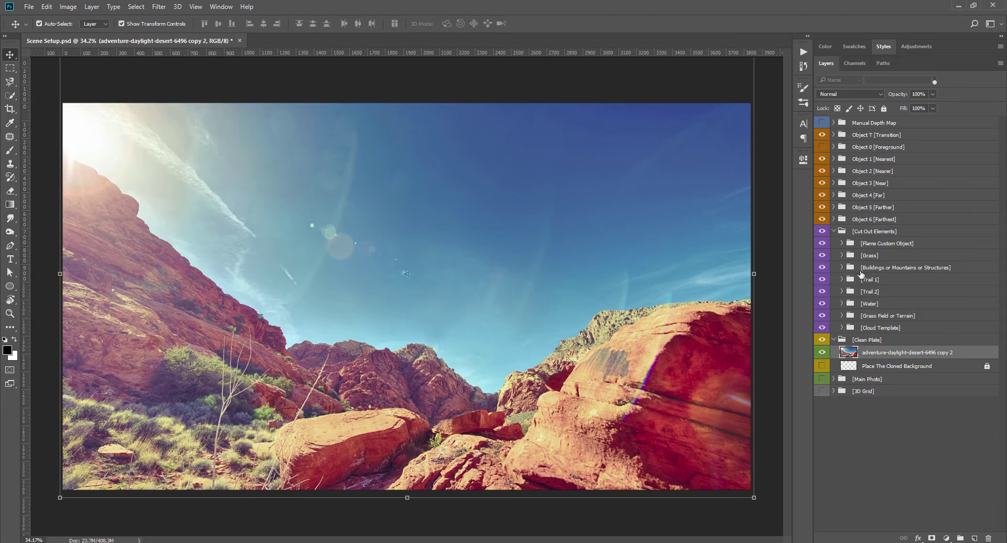
left_click(860, 269)
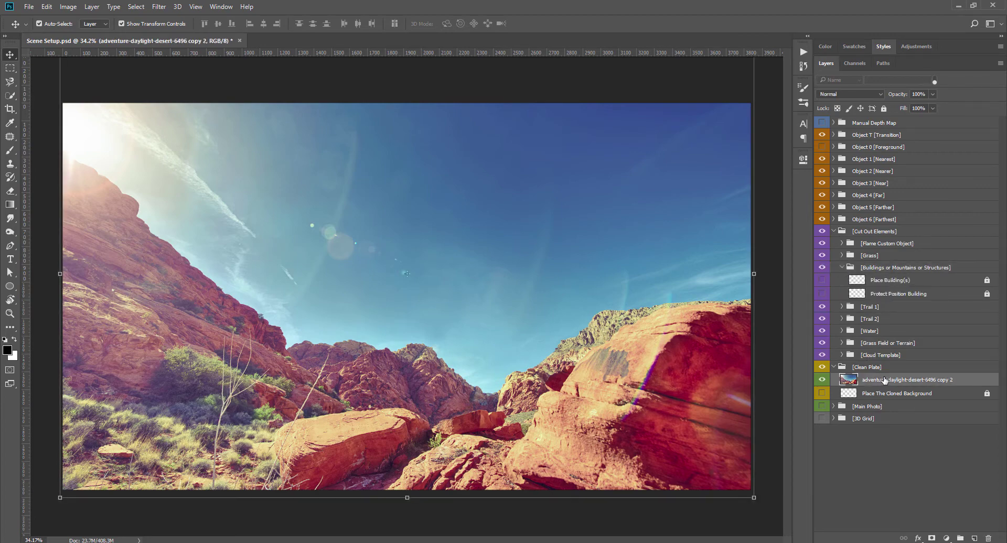
Duplicate the desert photo as copy 4 inside the Buildings or Mountains or Structures group
left_click_drag(873, 379, 974, 538)
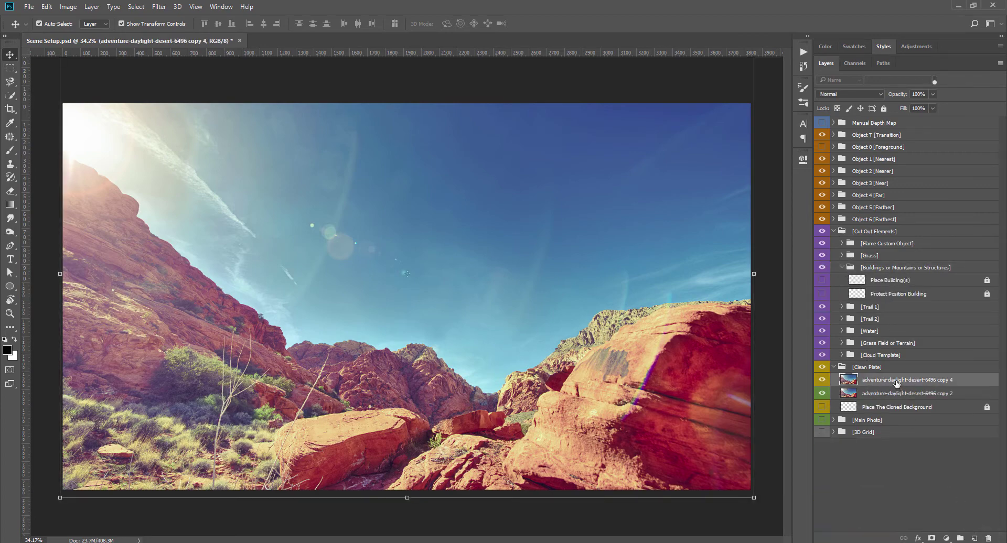
left_click_drag(896, 383, 892, 276)
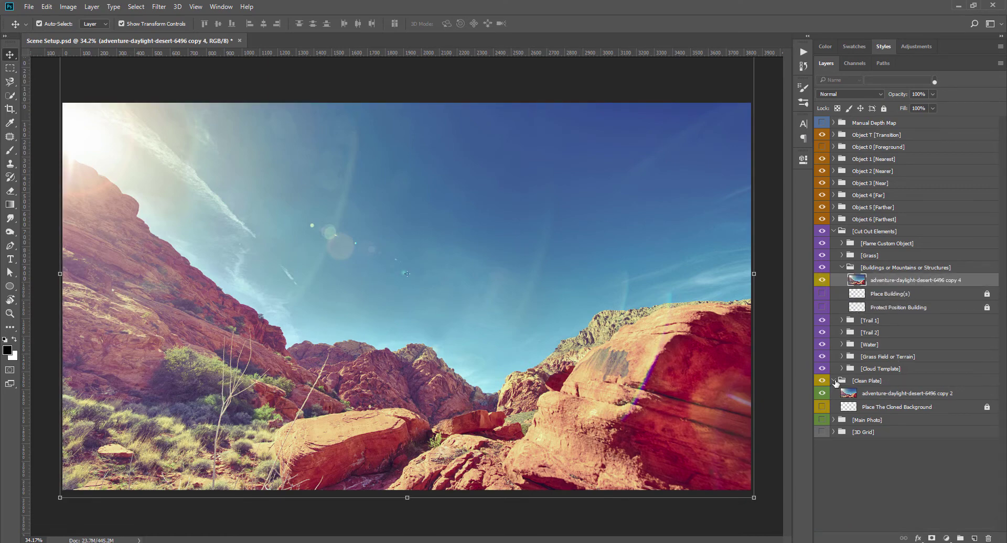
left_click(833, 381)
left_click(853, 437)
left_click(884, 281)
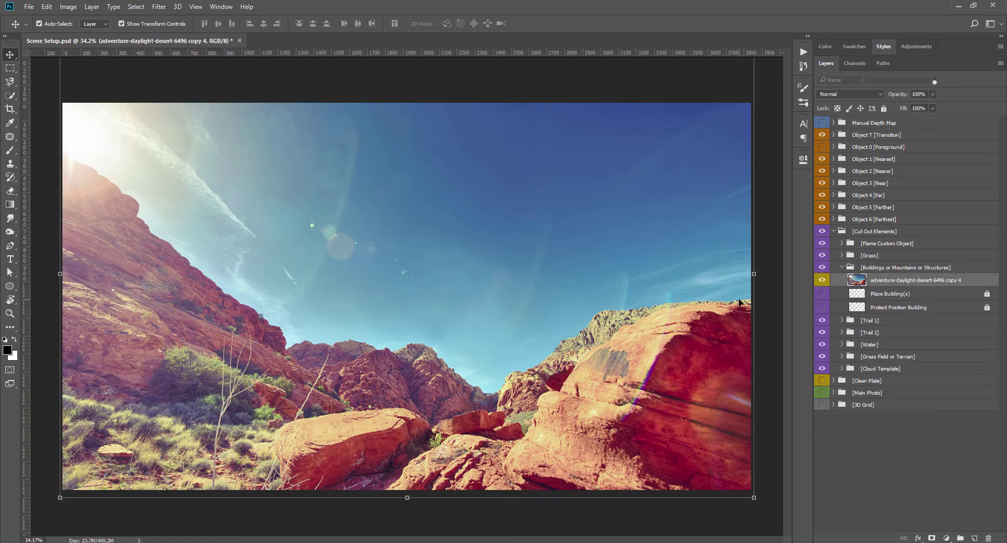
Quick-select the left rock slope, middle rocks, right-hand rock and foreground ground, excluding the sky
left_click(9, 97)
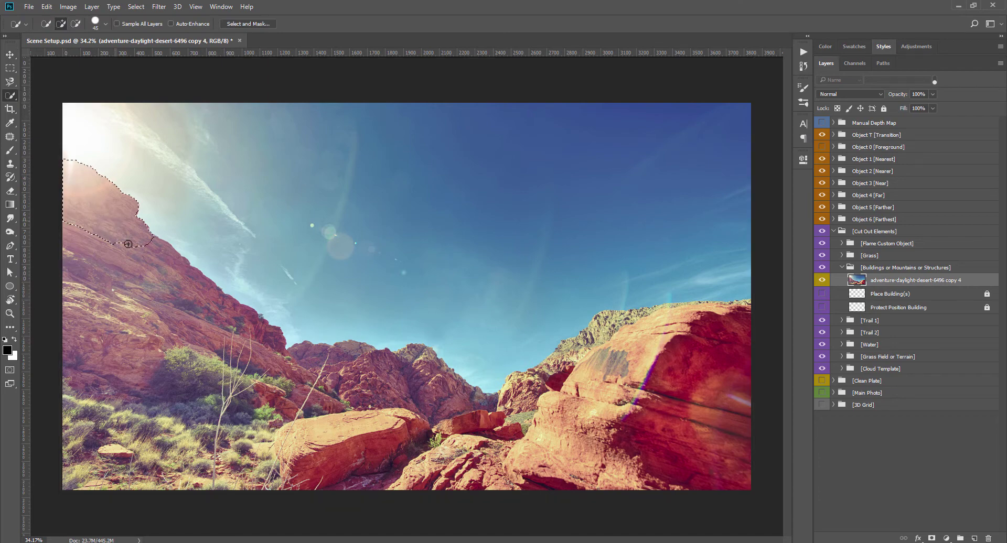
left_click_drag(189, 329, 250, 339)
mouse_move(389, 408)
left_mouse_down()
mouse_move(395, 387)
mouse_move(504, 444)
mouse_move(533, 394)
mouse_move(591, 394)
mouse_move(625, 339)
left_mouse_up()
left_click_drag(686, 351, 739, 334)
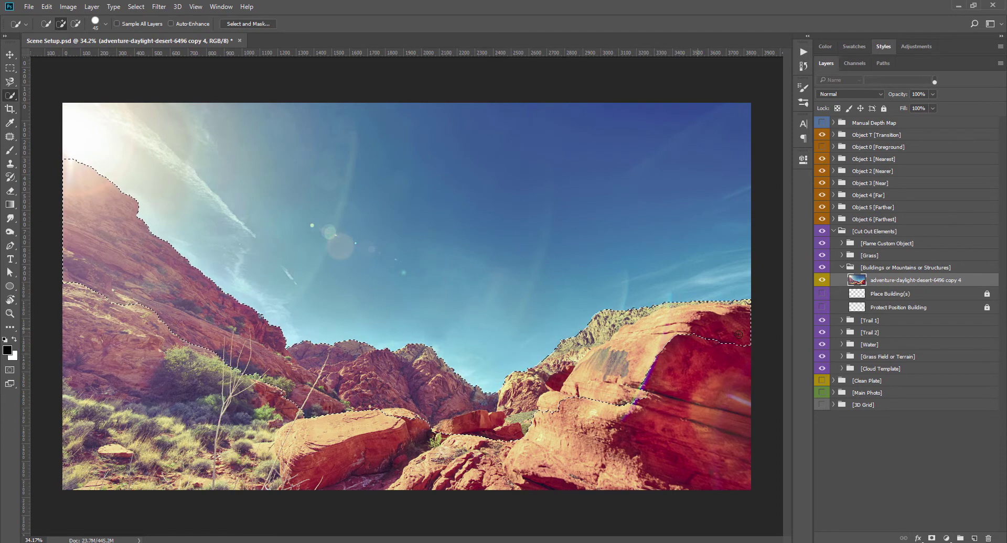
left_click_drag(297, 487, 185, 459)
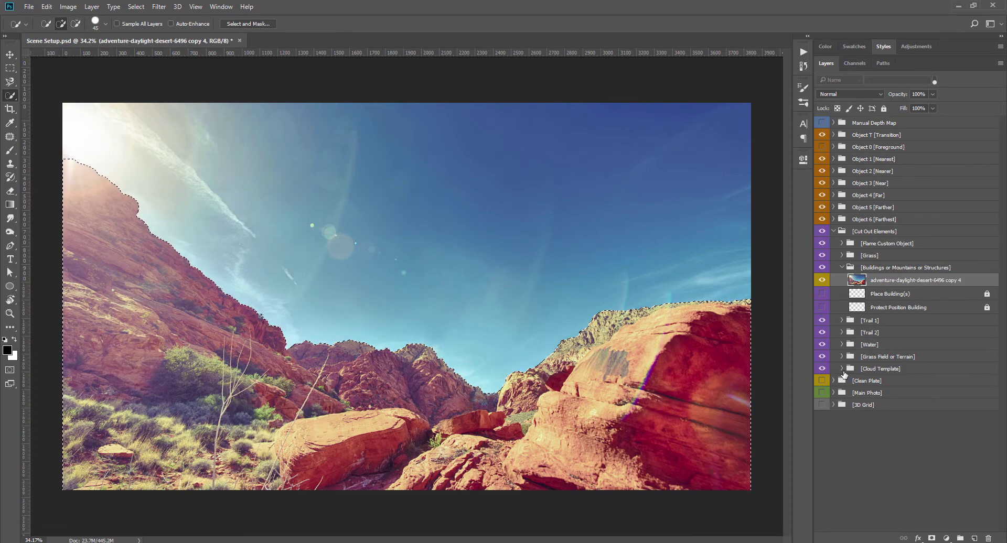
Duplicate the photo as copy 5 into Cloud Template, mask it, and reload the mask as a selection
left_click(842, 369)
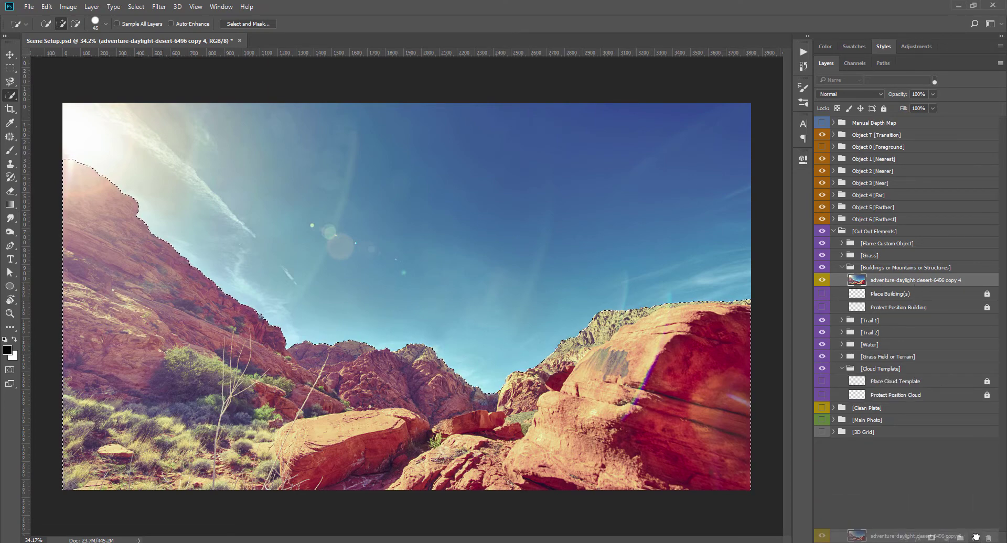
key("ctrl+j")
left_click_drag(918, 283, 889, 401)
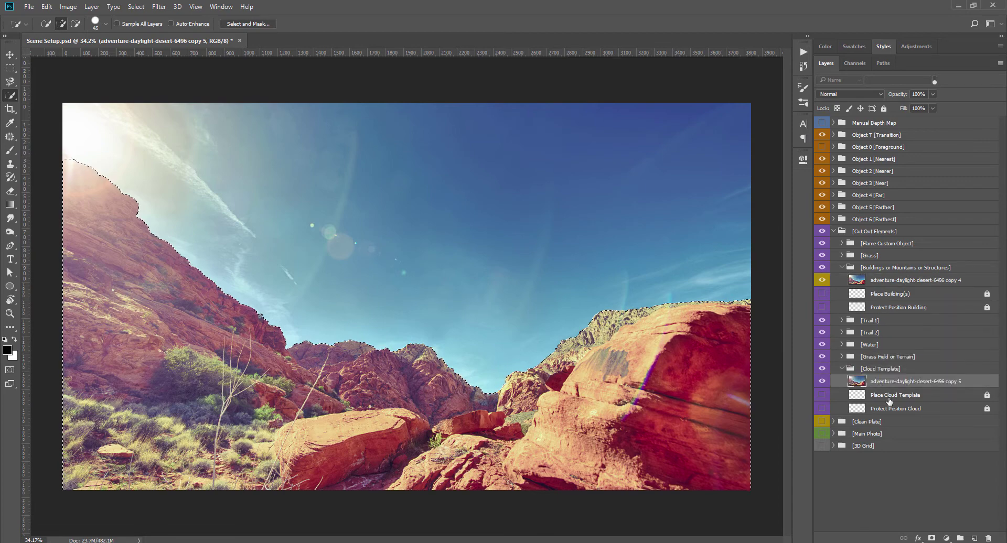
left_click(932, 539)
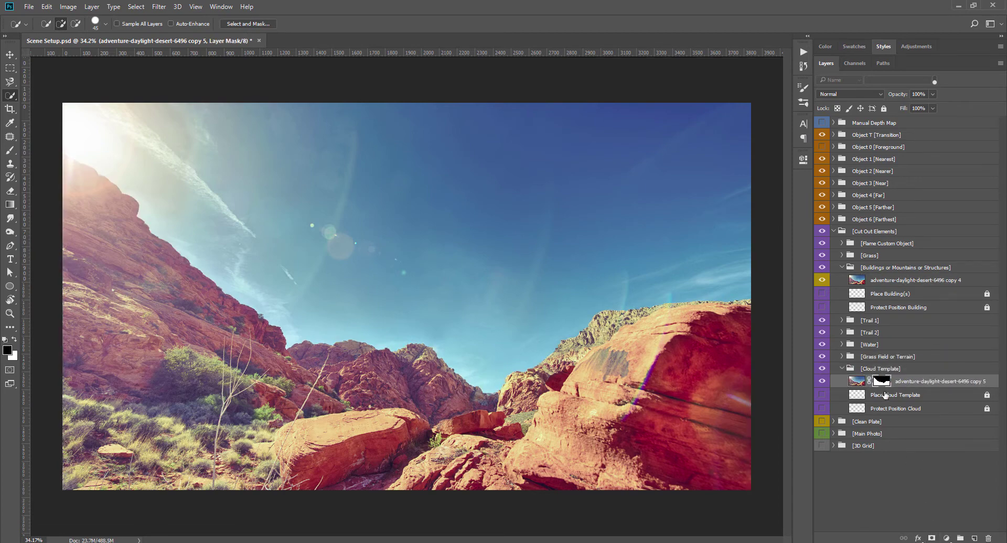
right_click(881, 385)
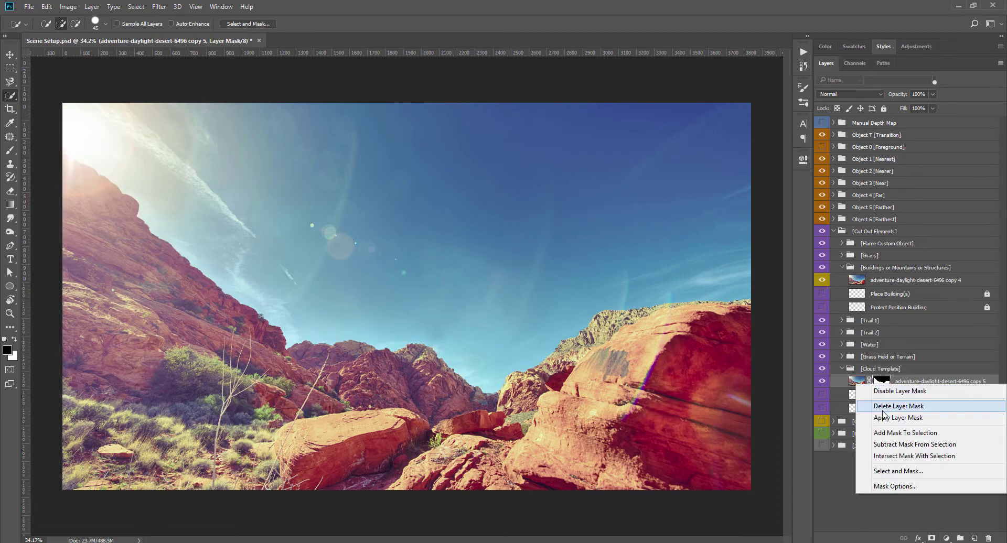
left_click(885, 433)
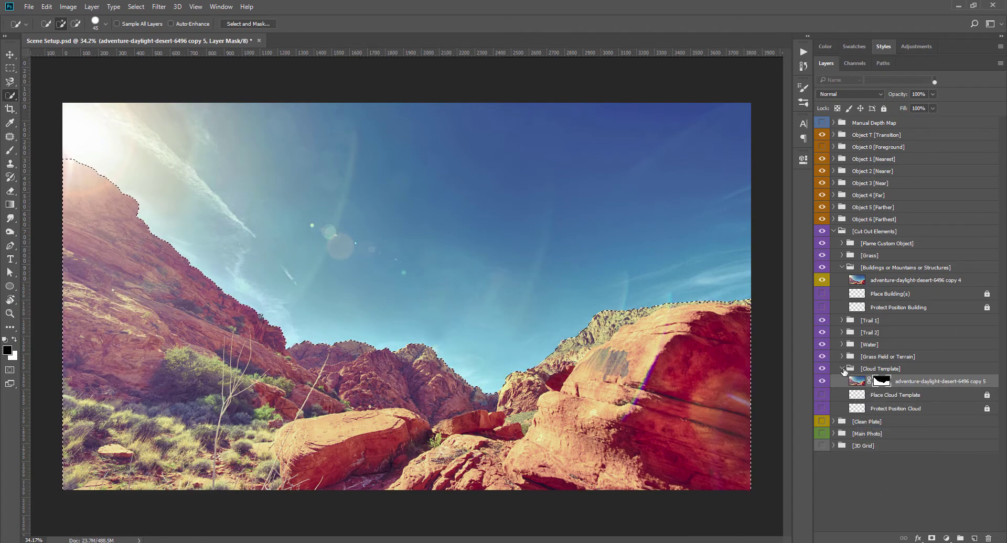
left_click(842, 369)
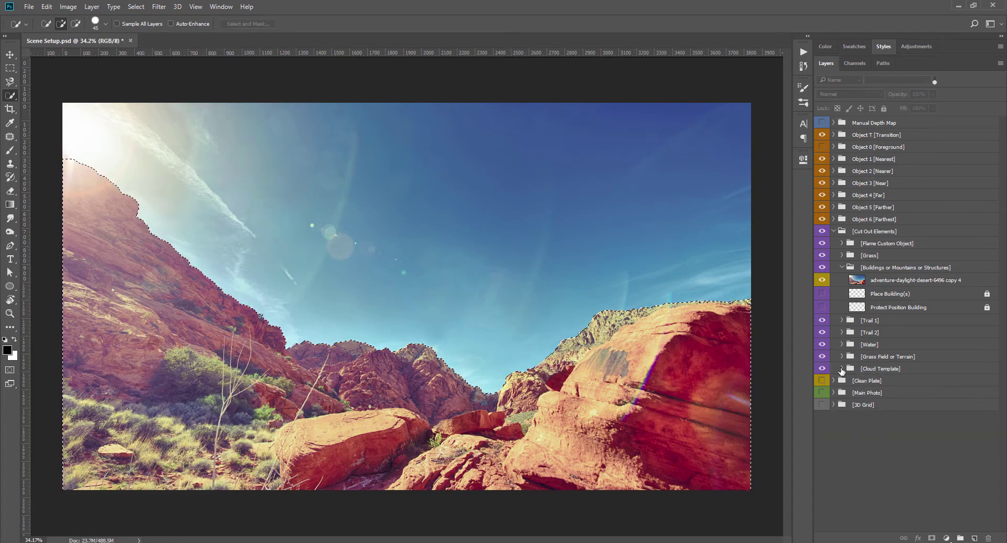
Feather the ground selection by 1 px and apply it as a layer mask on copy 4
left_click(886, 281)
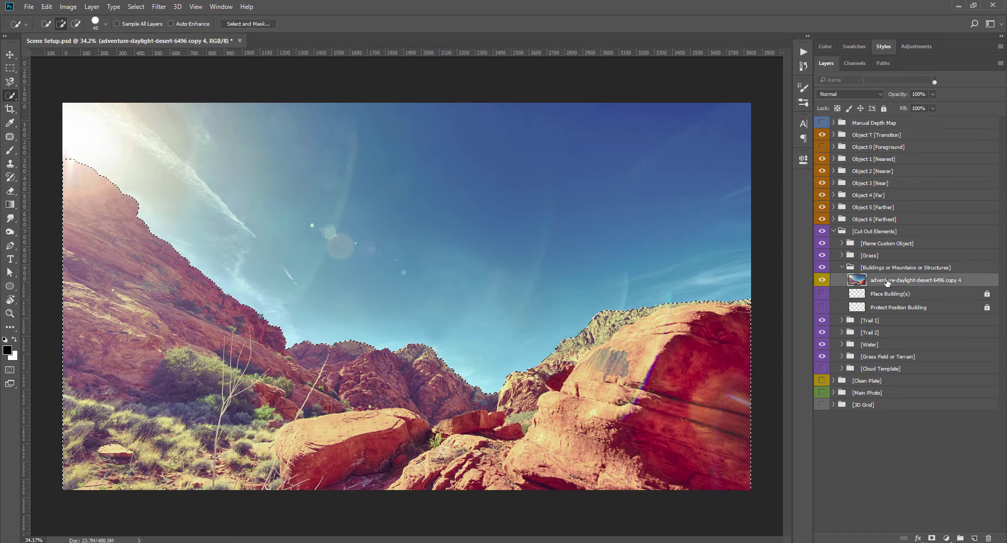
right_click(643, 334)
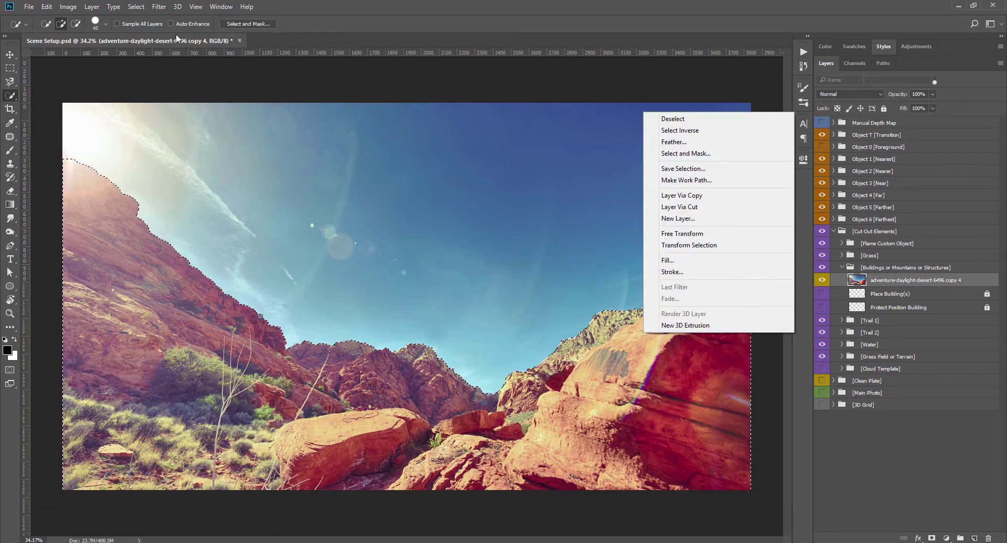
key("Escape")
left_click(136, 7)
mouse_move(236, 90)
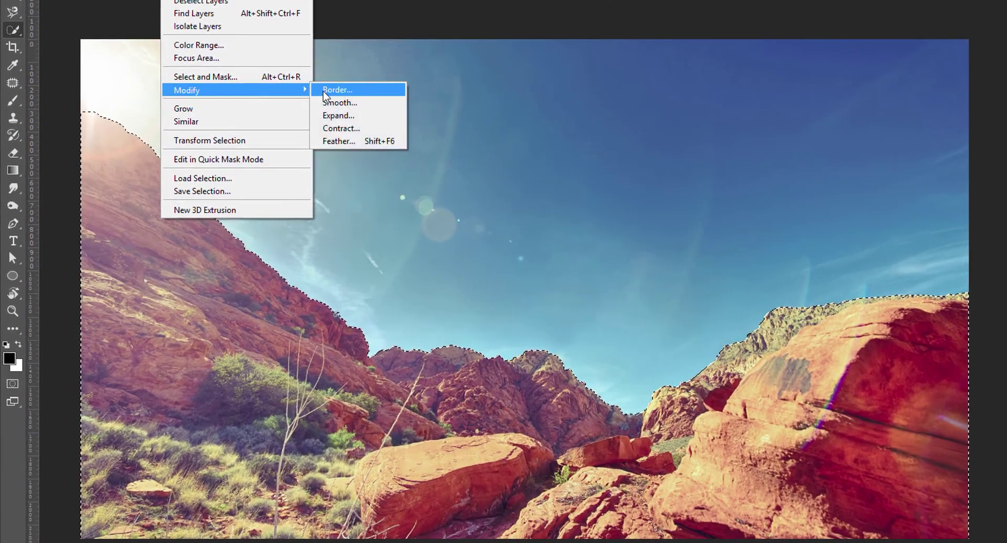
left_click(360, 141)
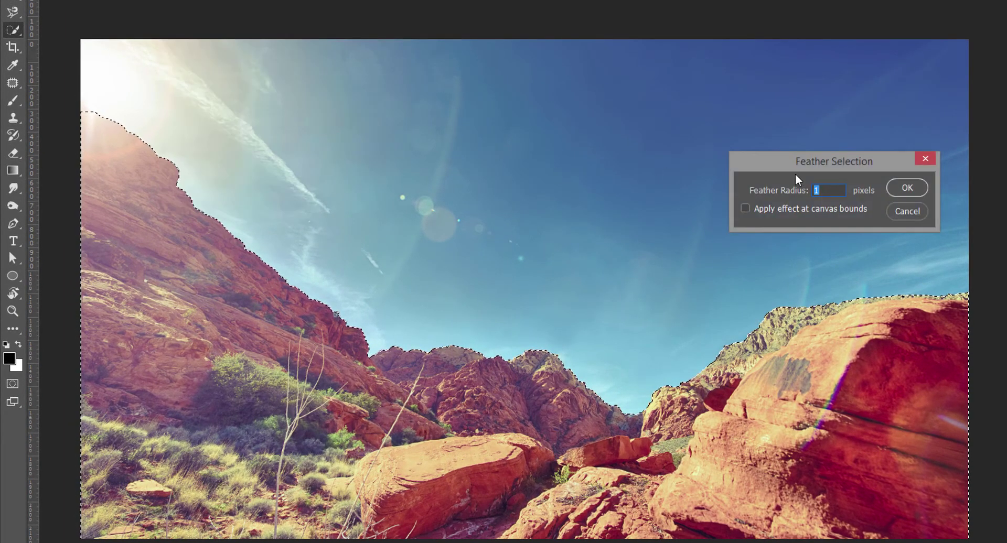
left_click(909, 189)
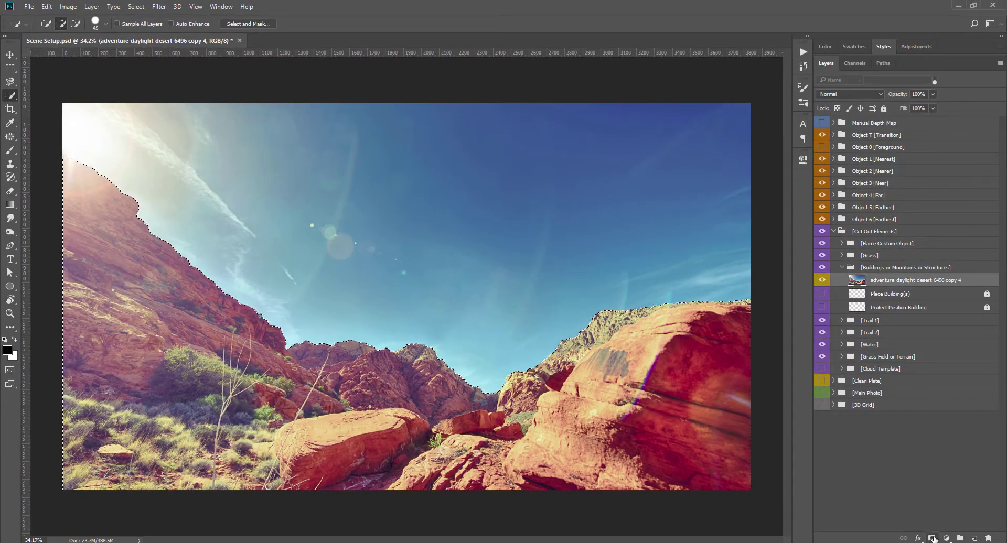
left_click(932, 538)
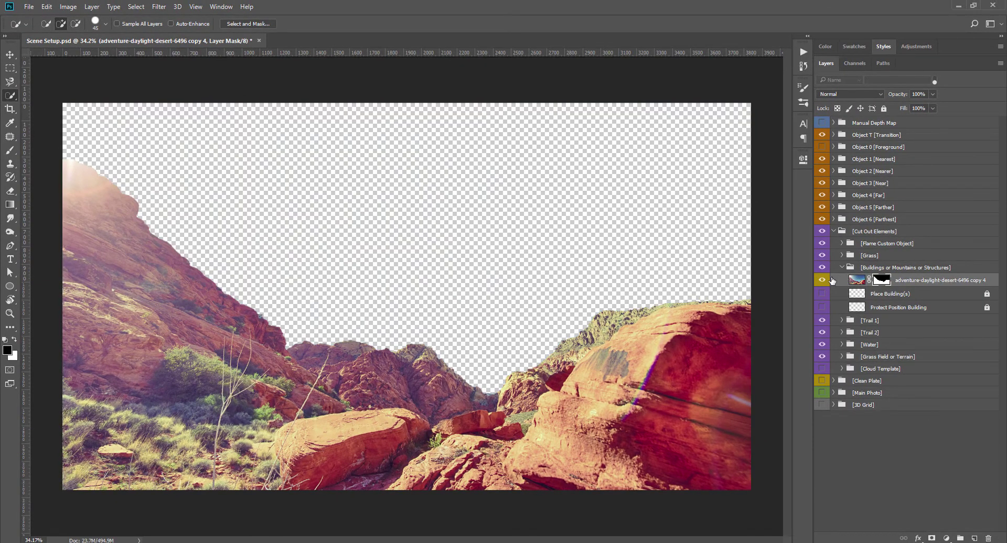
Fold up the Buildings or Mountains or Structures group containing the masked copy 4
left_click(842, 268)
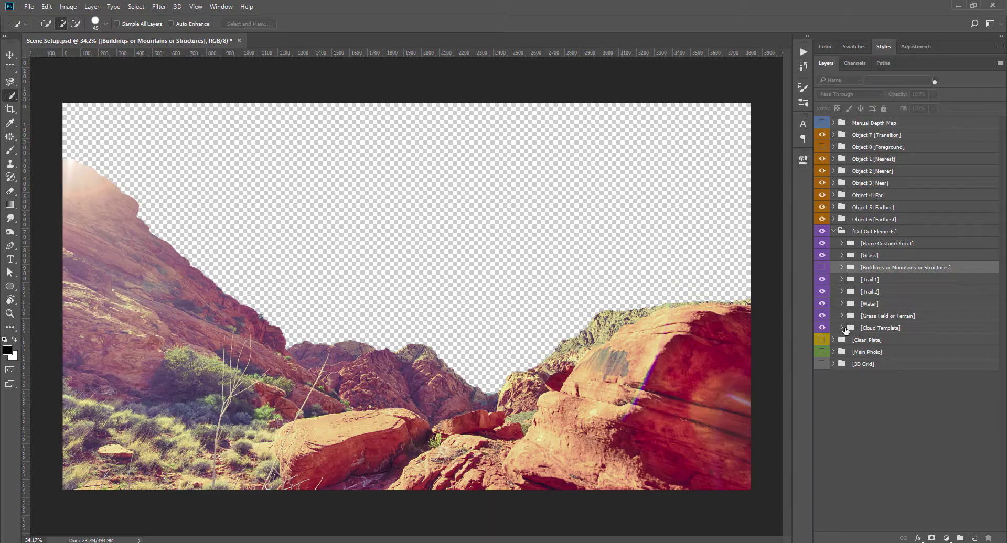
Select copy 5, add its layer mask to the selection, then delete the mask
left_click(848, 328)
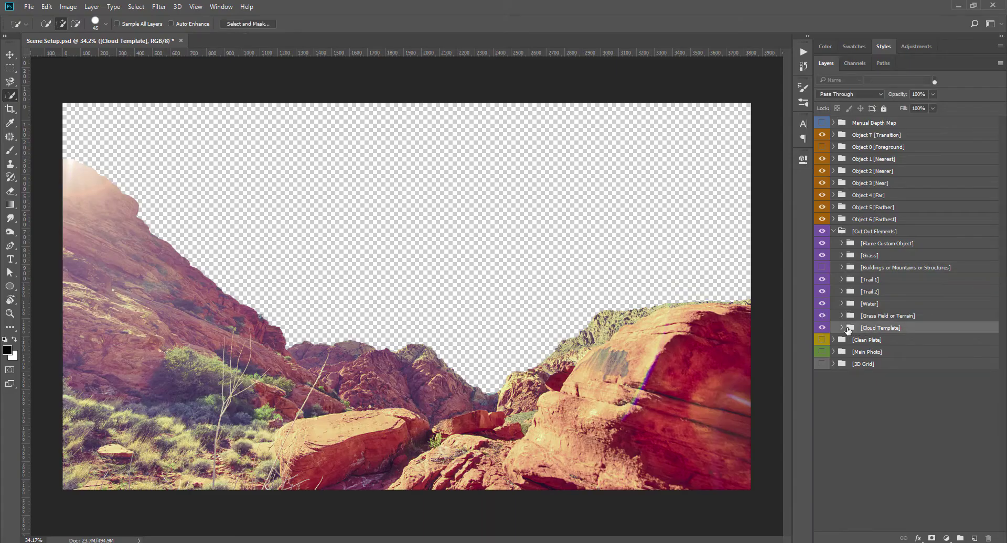
left_click(842, 328)
left_click(904, 343)
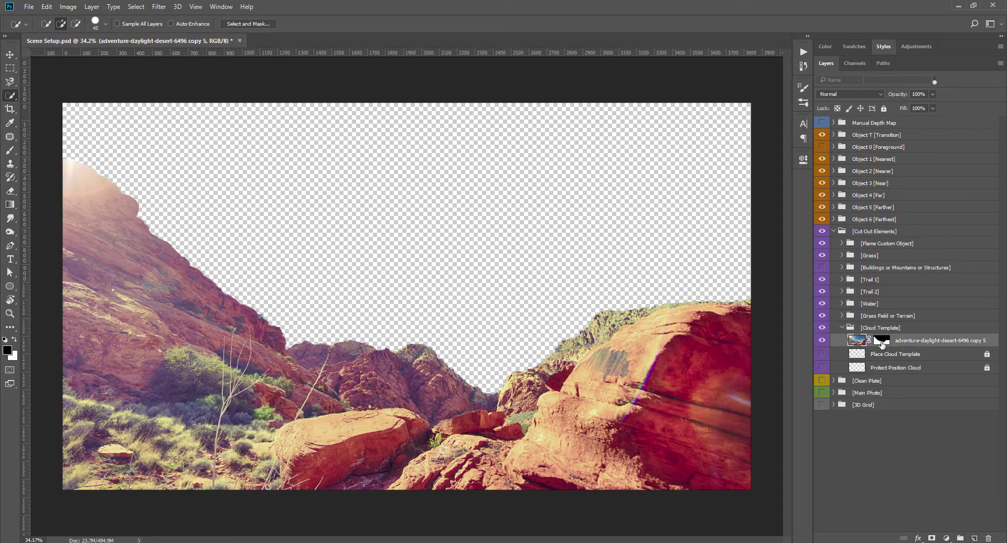
right_click(881, 344)
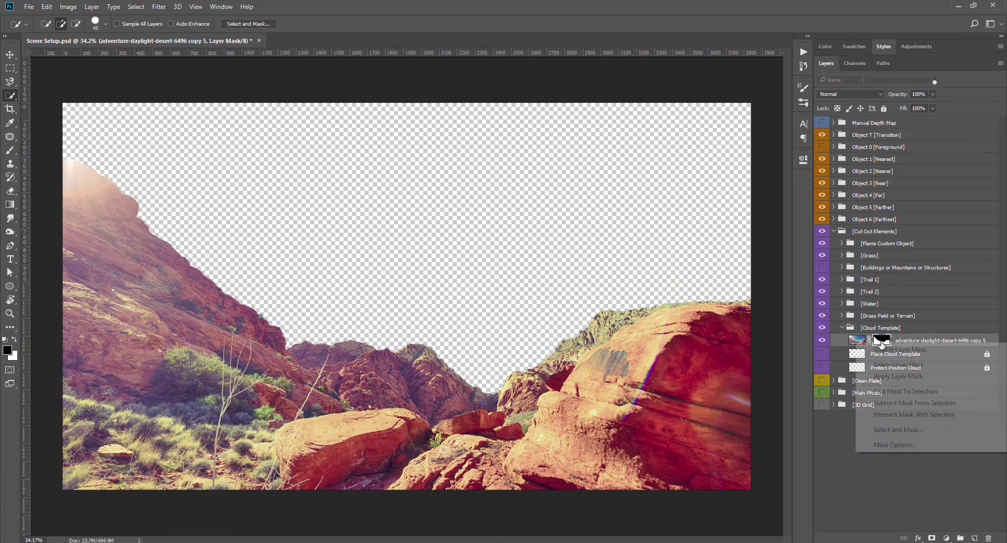
left_click(892, 392)
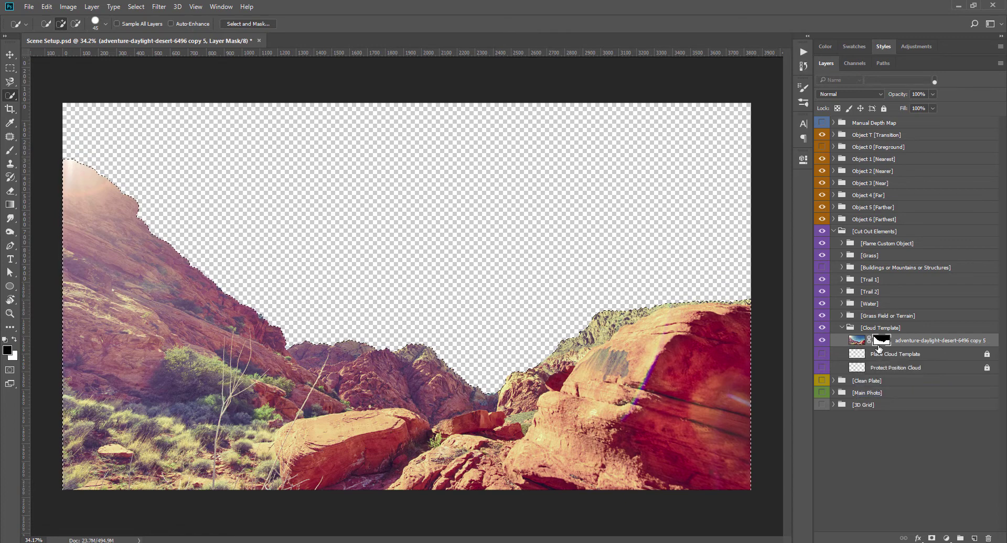
right_click(881, 341)
left_click(898, 365)
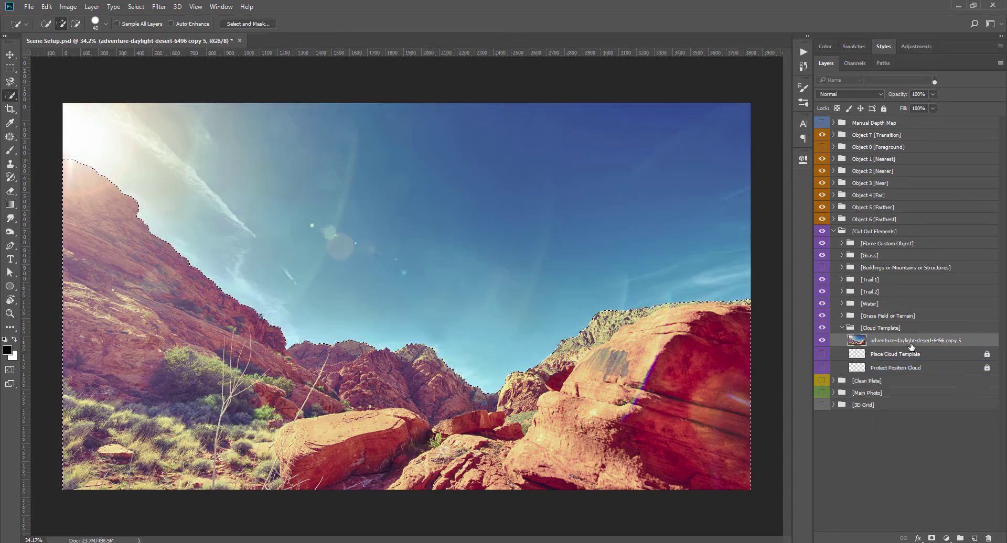
Expand the selection and delete the rocks and ground from copy 5, leaving only sky
left_click(136, 6)
mouse_move(146, 142)
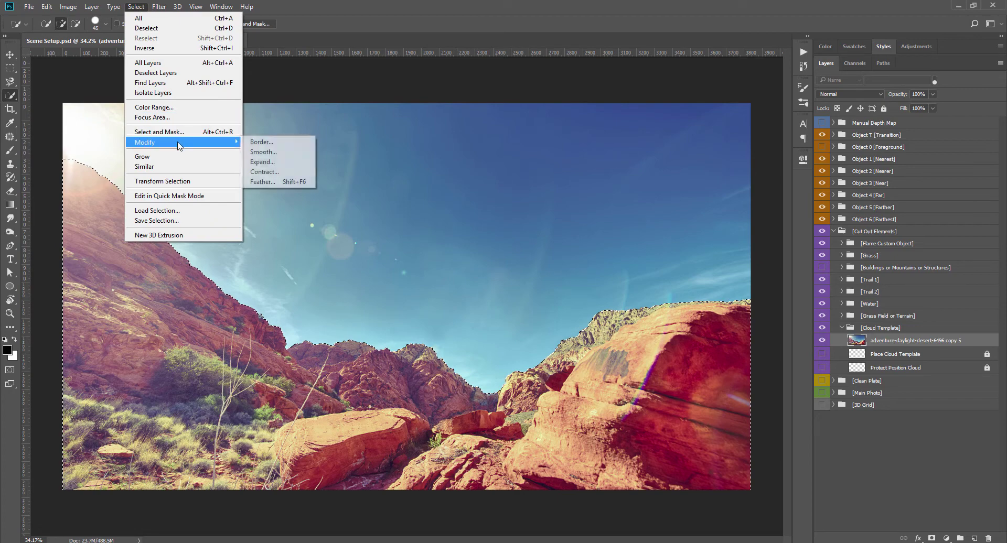
left_click(265, 161)
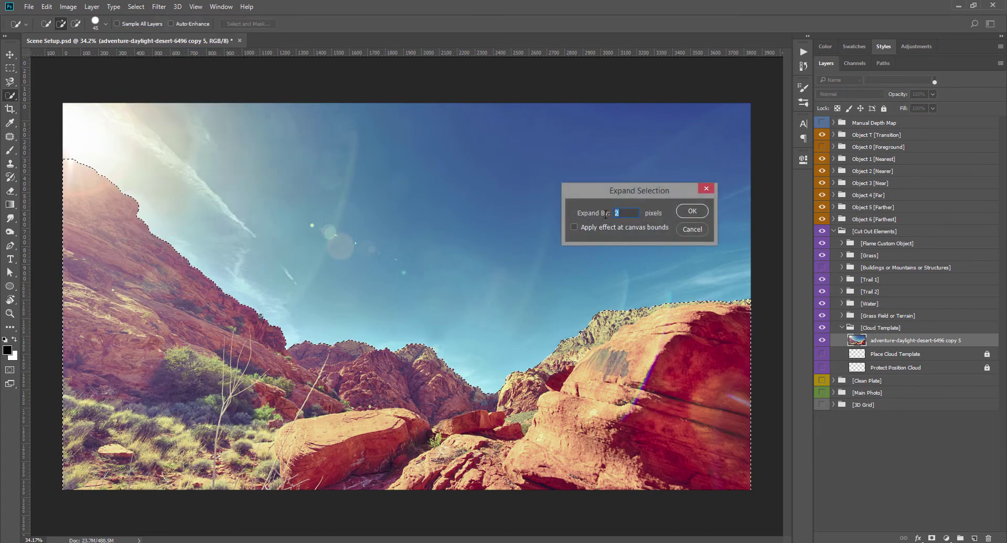
left_click(691, 211)
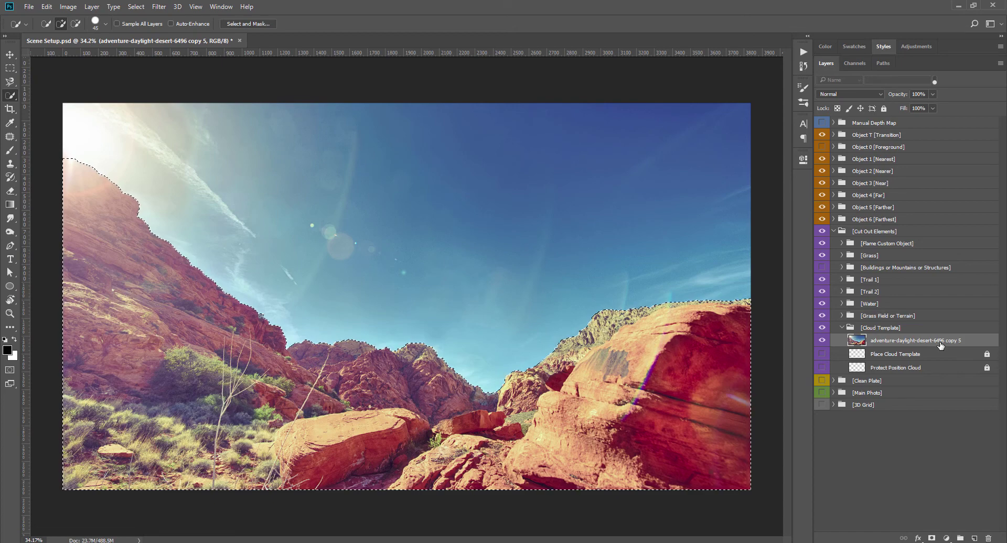
key("Delete")
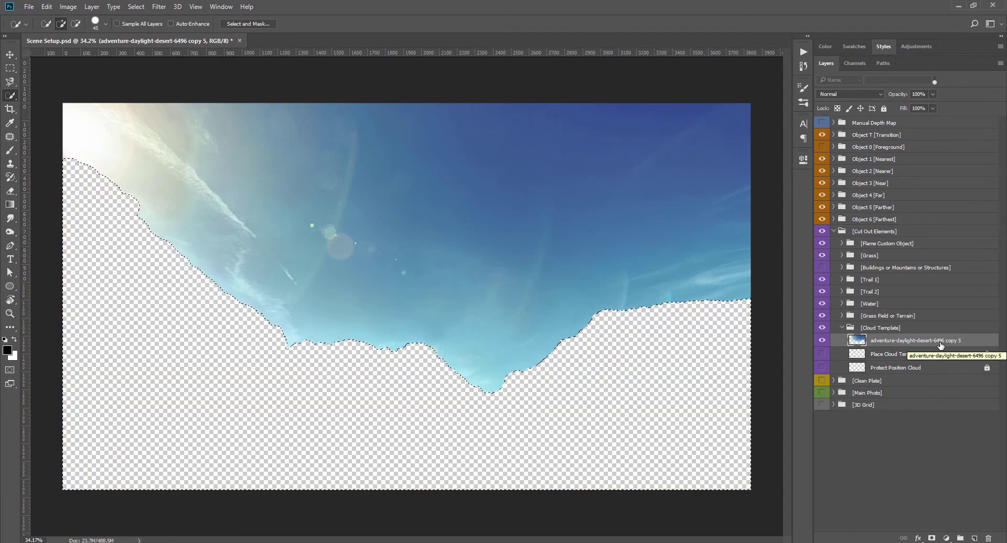
left_click(136, 7)
left_click(268, 162)
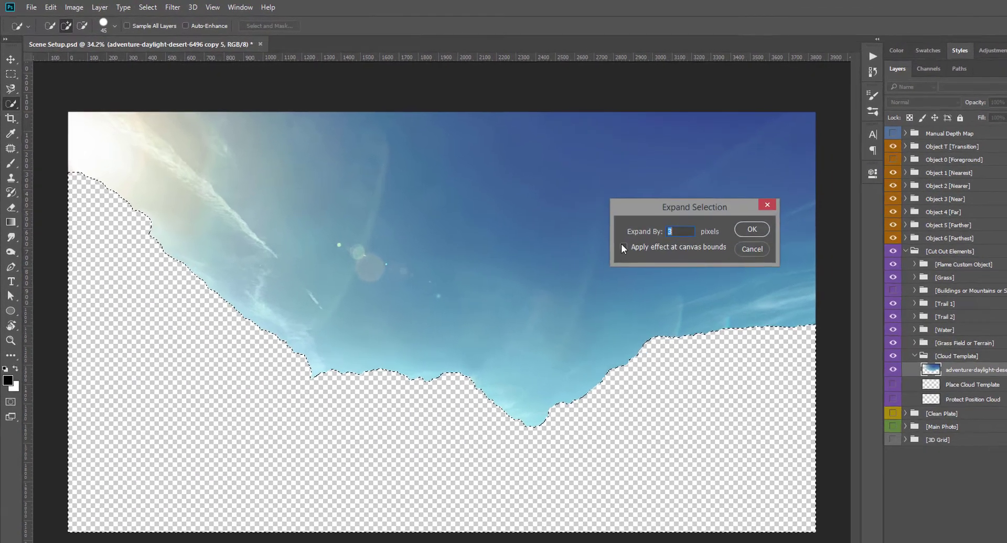
Expand the selection by 2 px and content-aware fill it with sky
type("2")
left_click(850, 260)
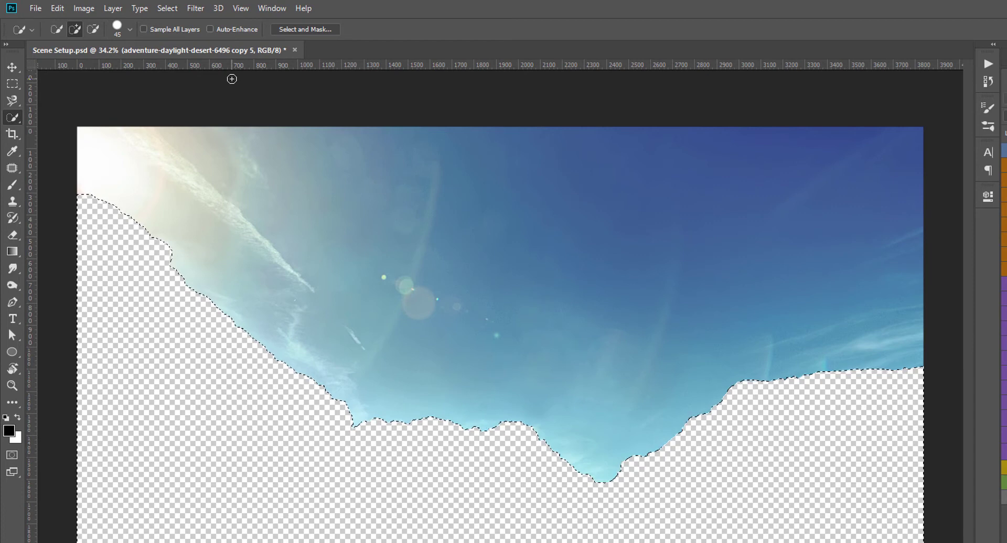
left_click(57, 8)
left_click(92, 204)
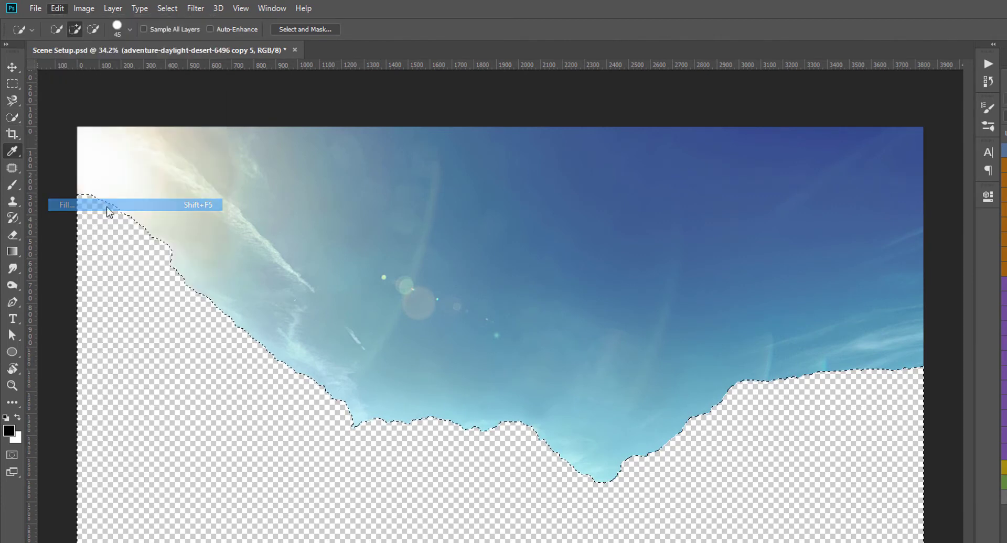
left_click(881, 199)
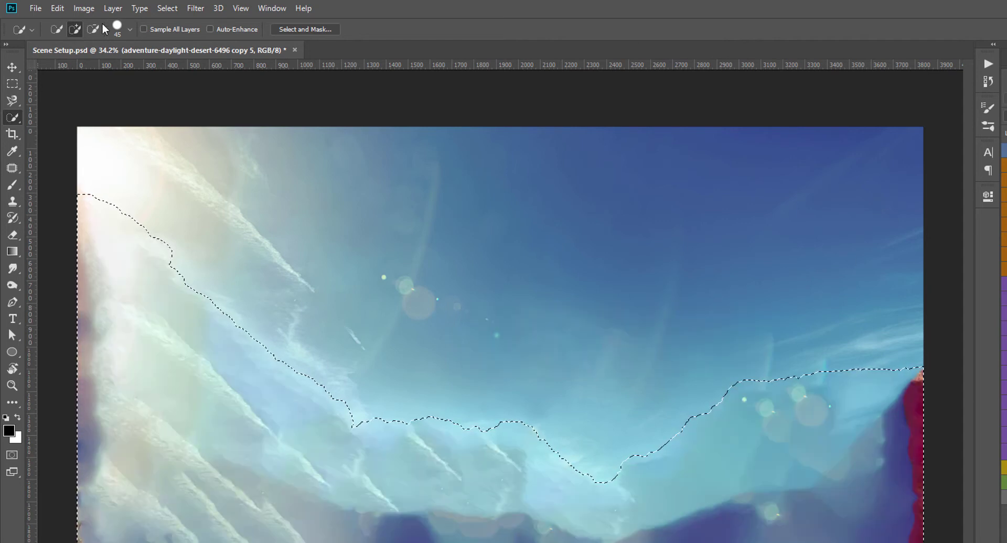
Apply a second content-aware fill to the selection, then deselect
left_click(57, 7)
left_click(107, 204)
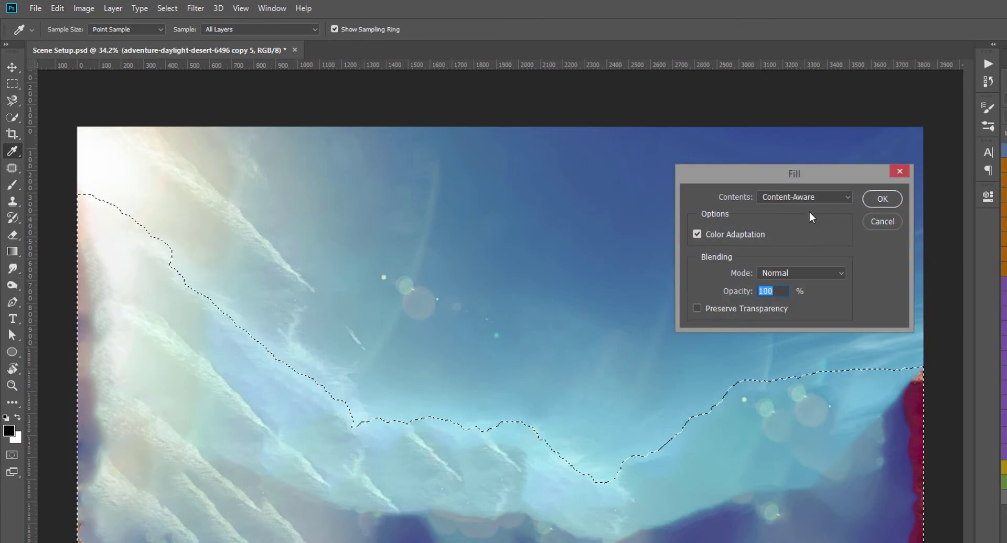
left_click(883, 198)
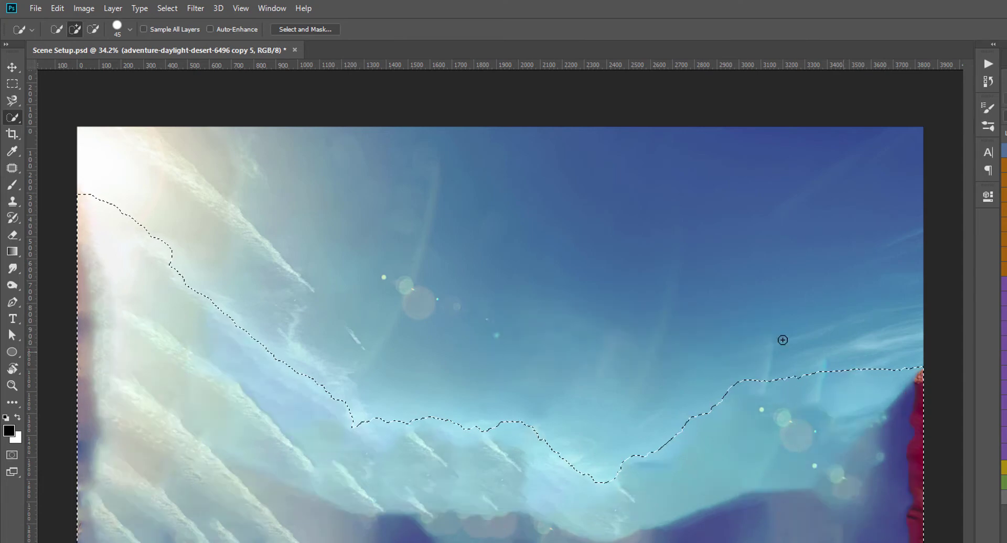
left_click(163, 9)
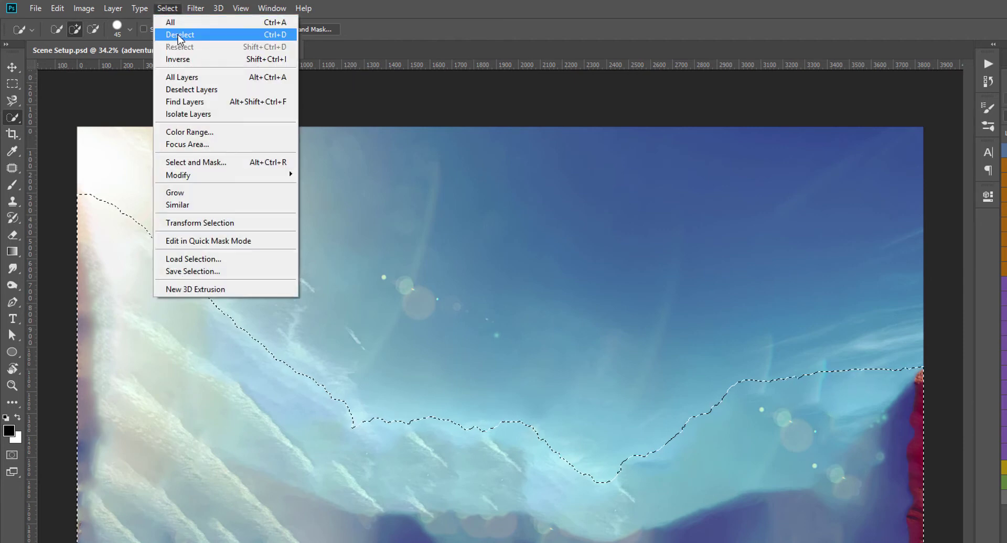
left_click(178, 32)
Clone-stamp sky at 100% opacity over the red cliff edges on the right
key("s")
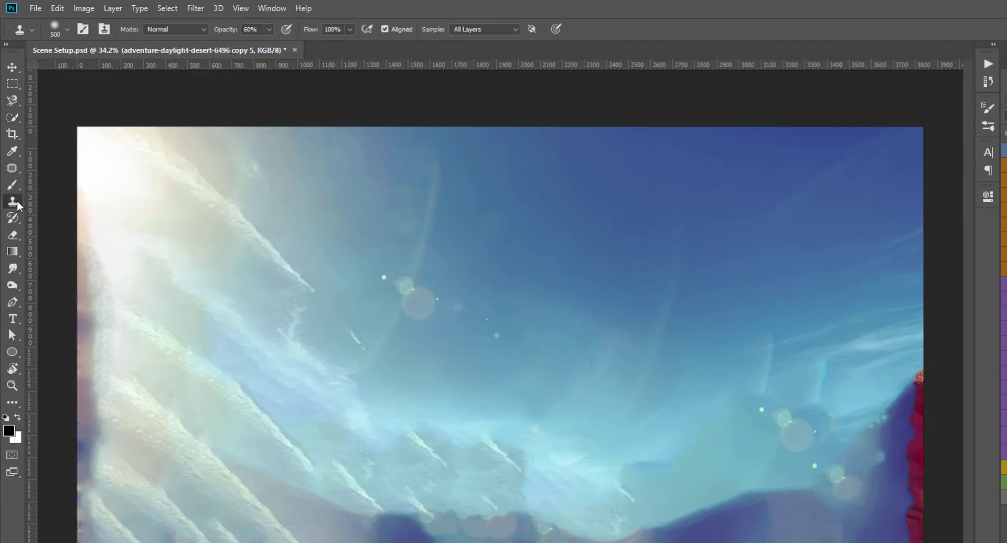
right_click(16, 202)
left_click(58, 202)
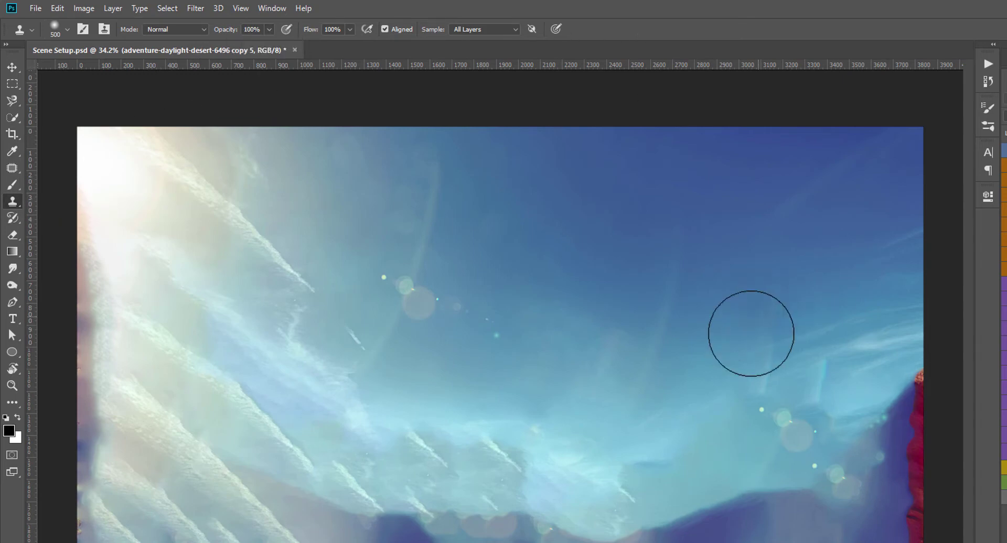
left_click(864, 351, "alt")
left_click_drag(890, 388, 894, 447)
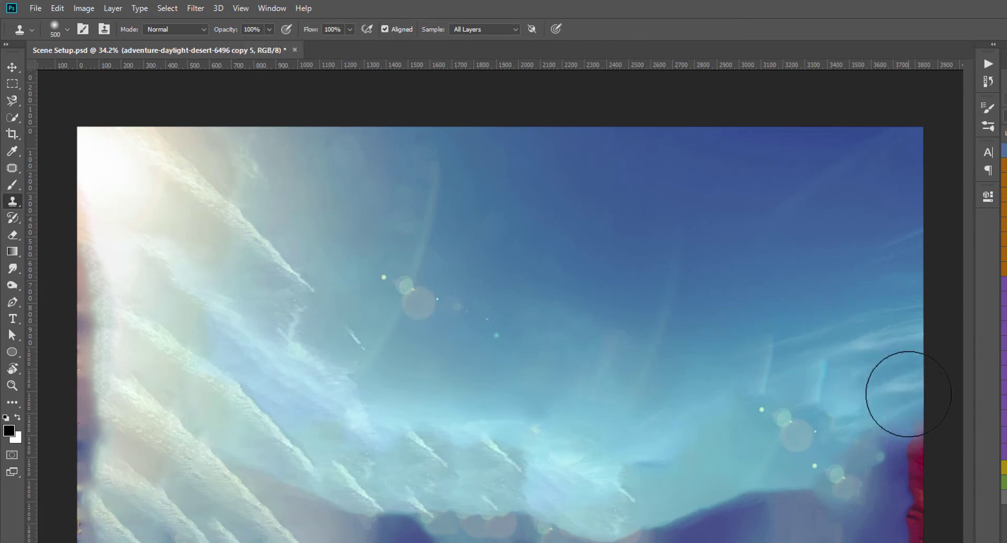
left_click(724, 376, "alt")
left_click_drag(780, 418, 801, 439)
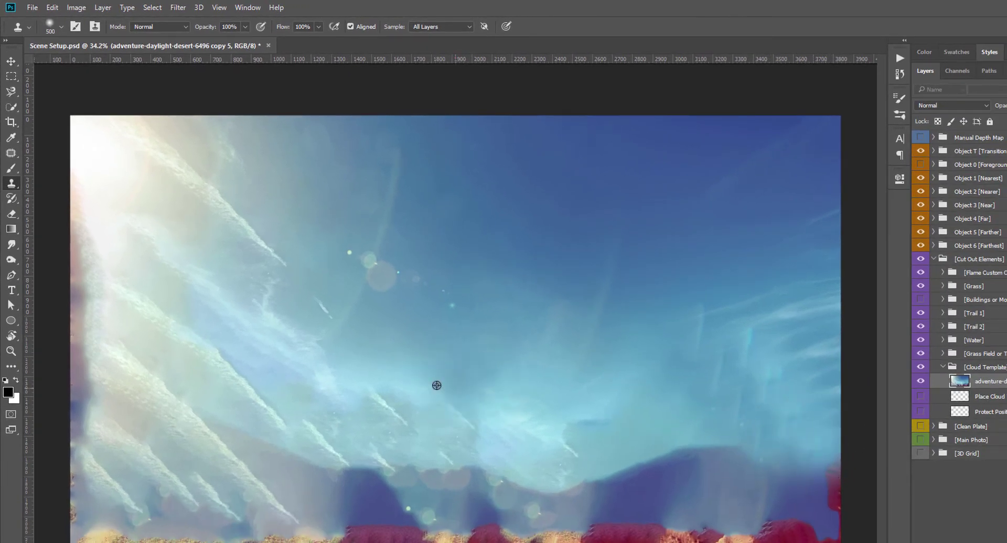
Clone sky over the left and lower purple mountains, enlarging the brush to 900
mouse_move(87, 207)
left_mouse_down()
mouse_move(105, 317)
mouse_move(99, 414)
left_mouse_up()
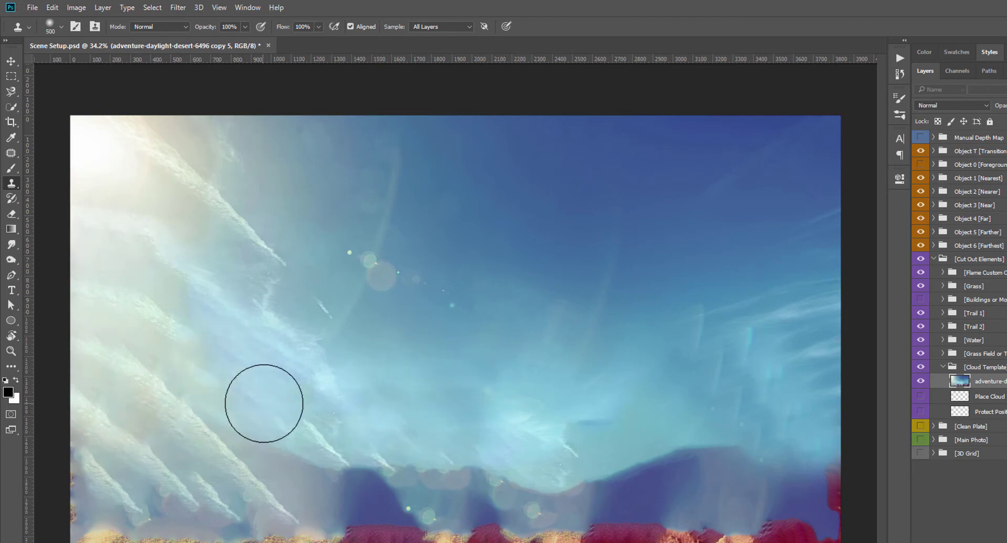
mouse_move(263, 404)
left_mouse_down()
mouse_move(411, 447)
mouse_move(420, 506)
mouse_move(391, 447)
mouse_move(319, 452)
mouse_move(136, 494)
left_mouse_up()
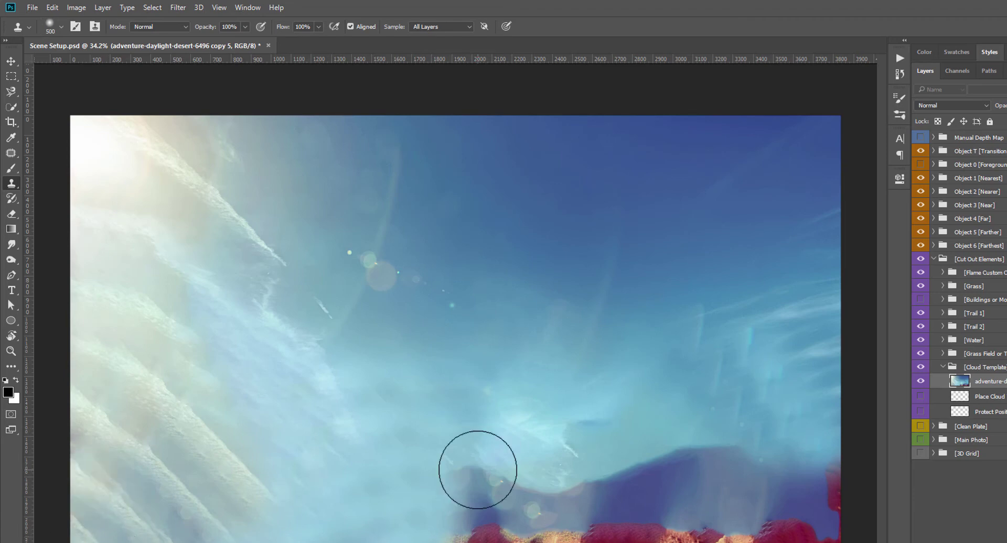
mouse_move(477, 472)
left_mouse_down()
mouse_move(512, 517)
mouse_move(443, 438)
left_mouse_up()
key("bracketright")
key("bracketright")
key("bracketright")
mouse_move(532, 430)
left_mouse_down()
mouse_move(595, 483)
mouse_move(756, 495)
mouse_move(776, 519)
left_mouse_up()
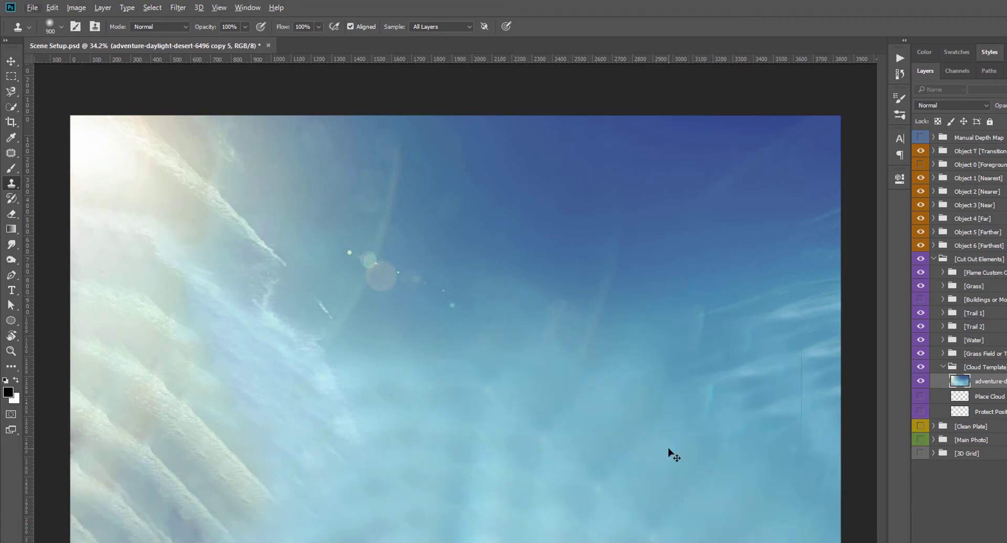
left_click_drag(695, 430, 726, 386)
Collapse Cloud Template and Cut Out Elements, and show Buildings, Clean Plate, Main Photo and Object 0
left_click(12, 62)
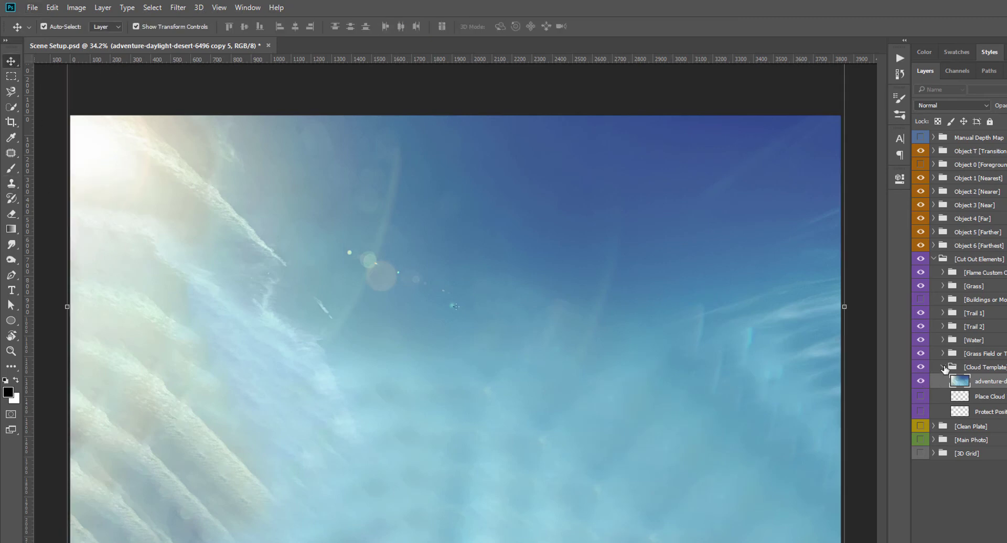
left_click(942, 367)
left_click(920, 300)
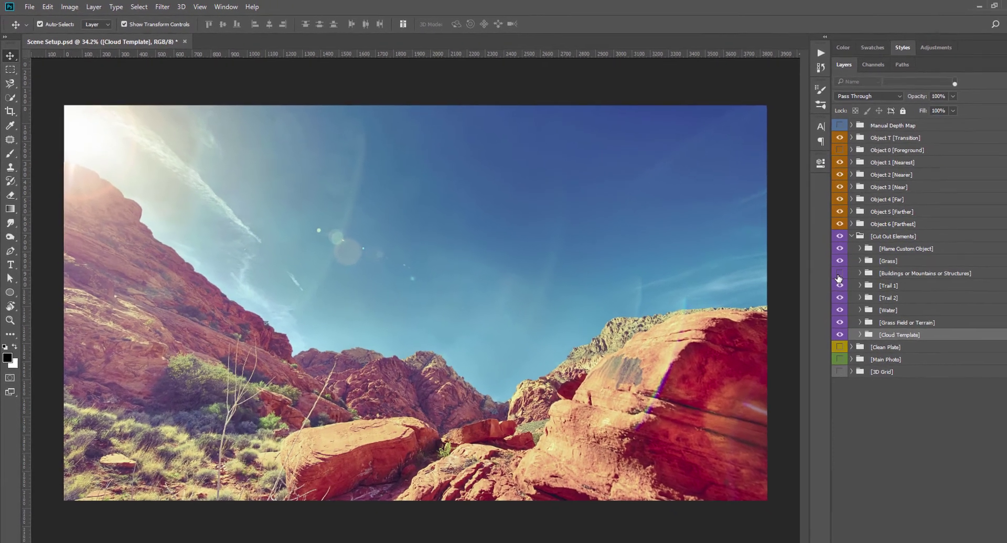
left_click(912, 298)
left_click(821, 269)
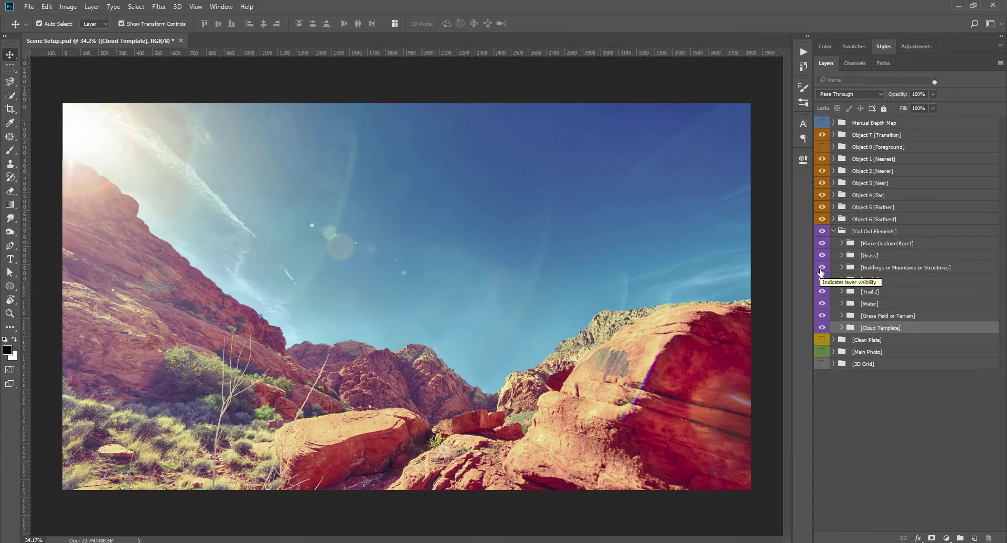
left_click(834, 231)
left_click_drag(821, 243, 822, 268)
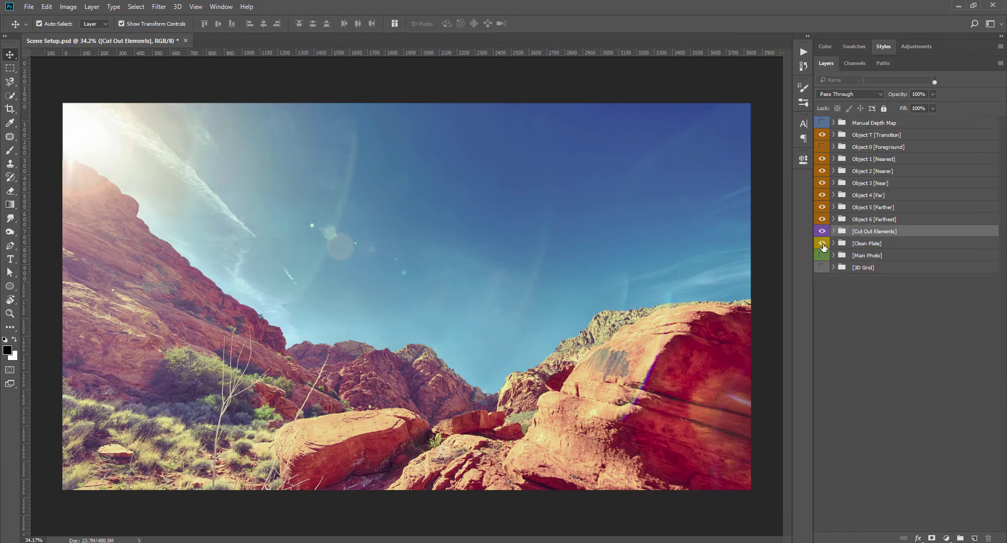
left_click(848, 300)
Show the Manual Depth Map group and close the project in After Effects
left_click(821, 146)
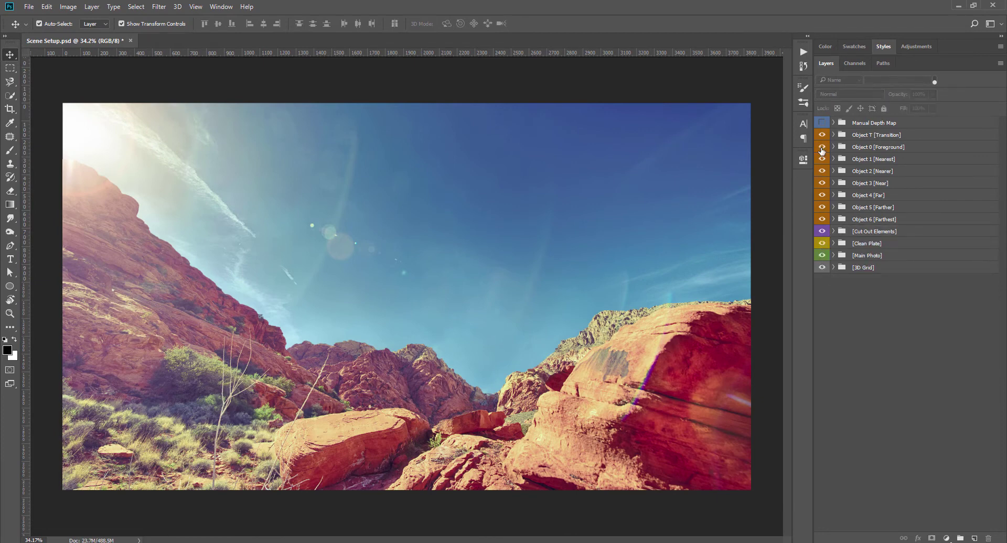
left_click(822, 123)
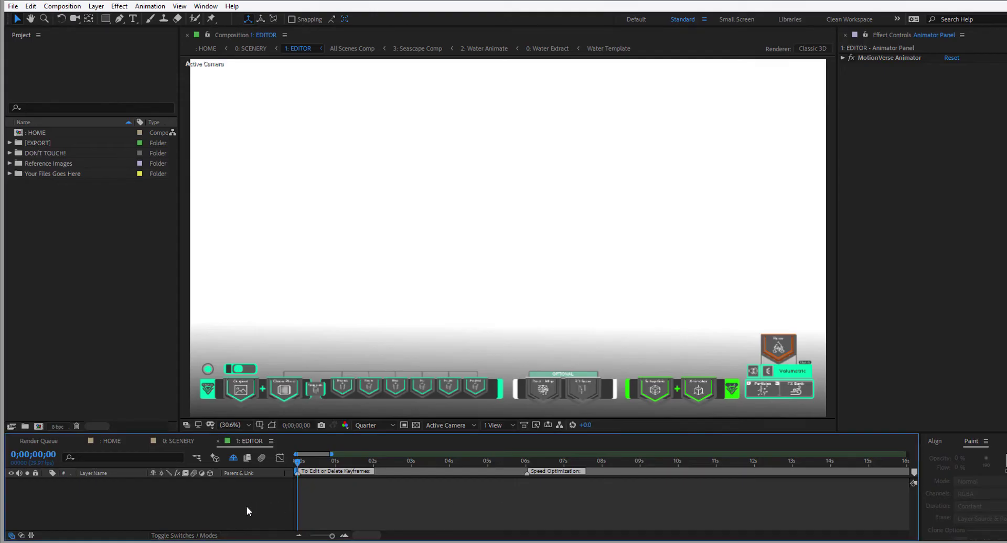
left_click(12, 6)
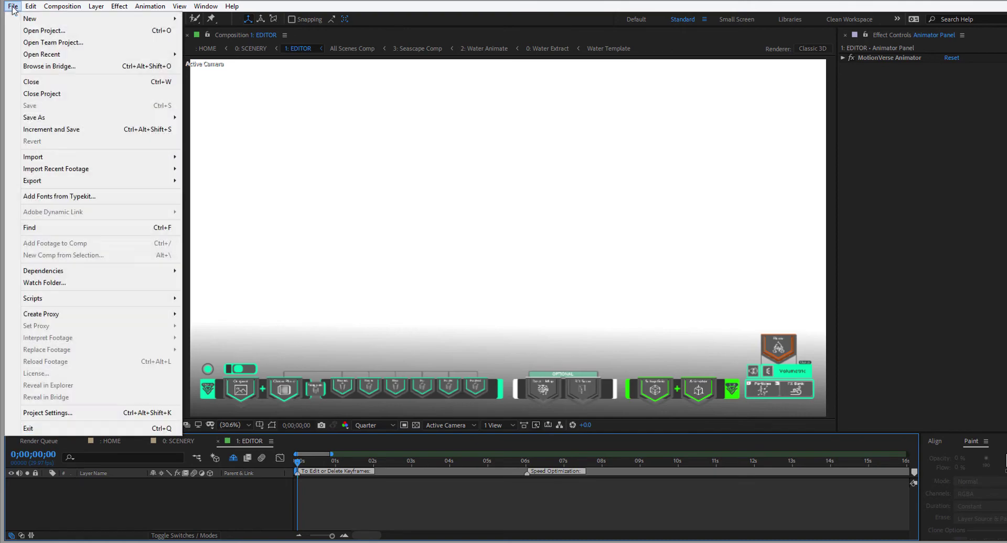
left_click(39, 94)
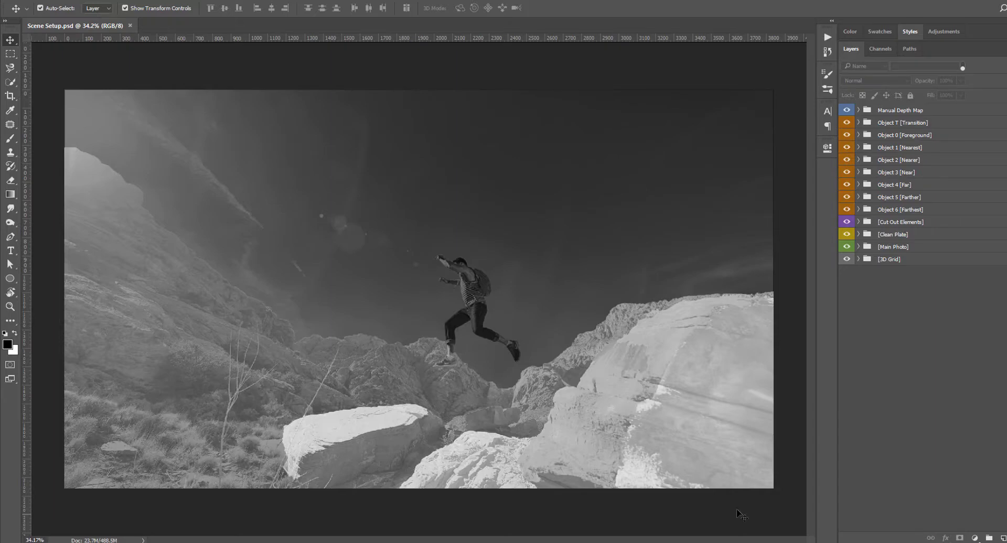
Play the AE Export action, saving Image.psd over the one in Template (AE) > (Footage) > Reference Images
left_click(827, 37)
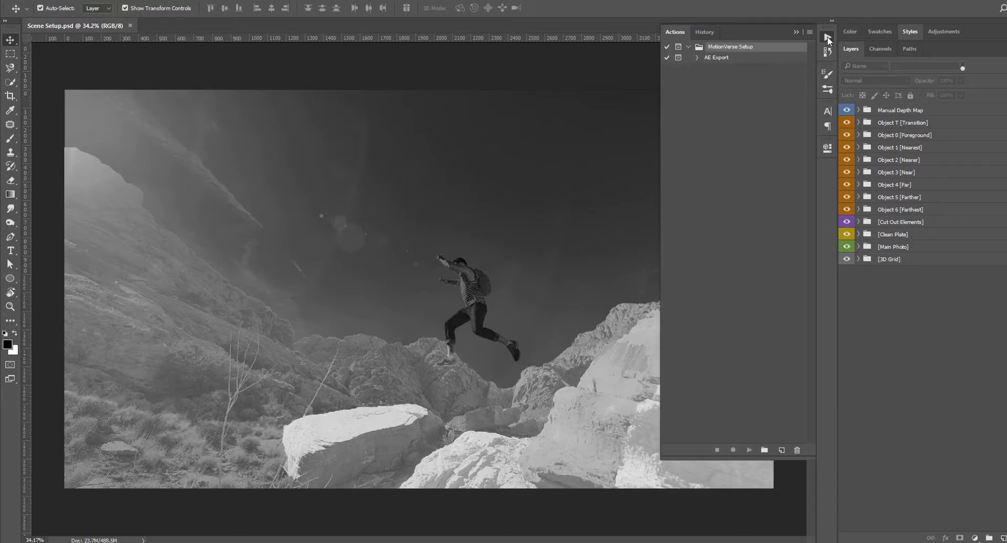
left_click(728, 62)
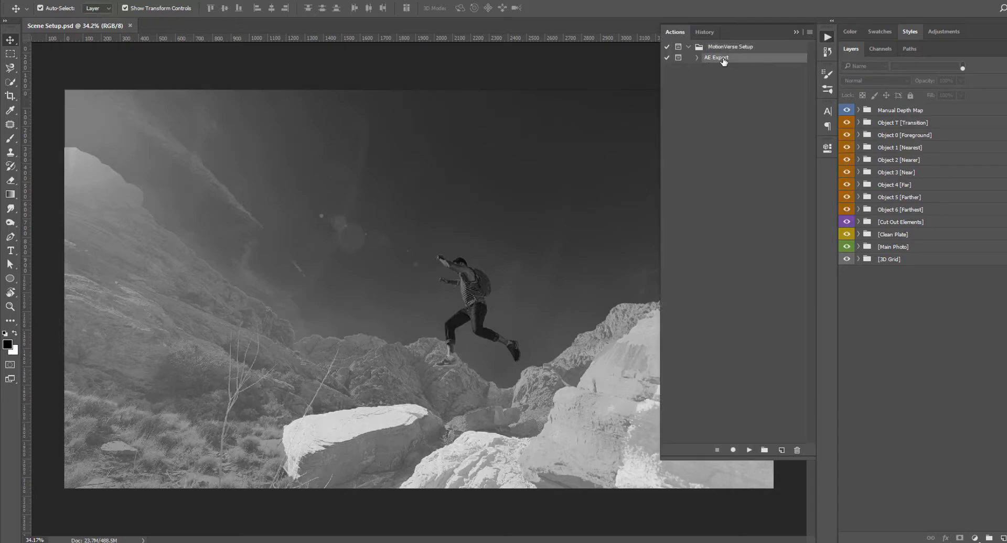
left_click(747, 450)
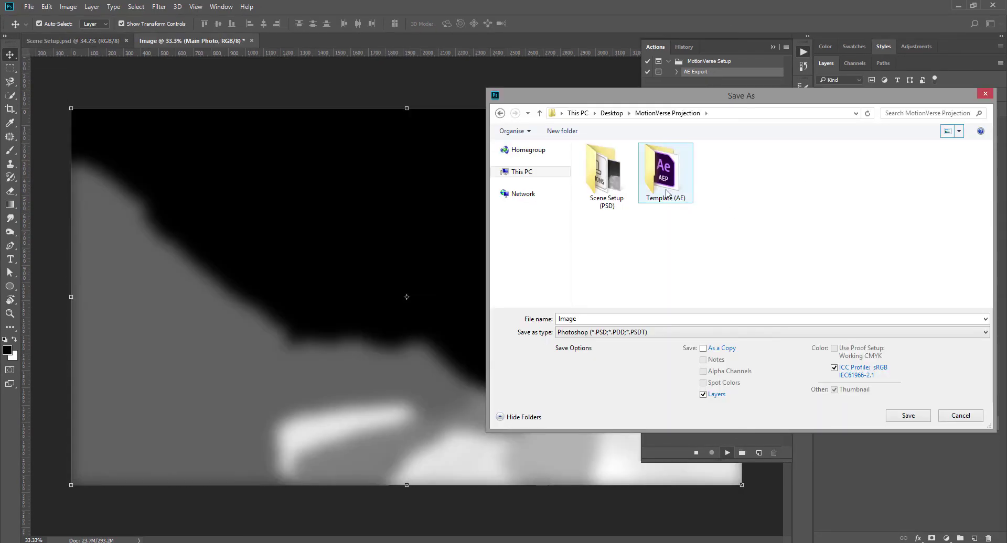
double_click(666, 193)
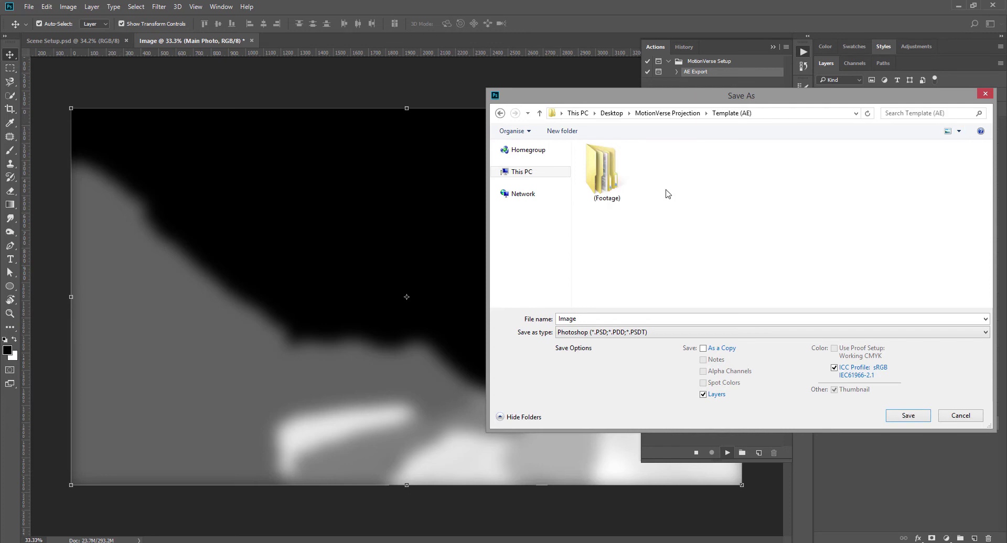
double_click(613, 191)
left_click(617, 179)
double_click(617, 176)
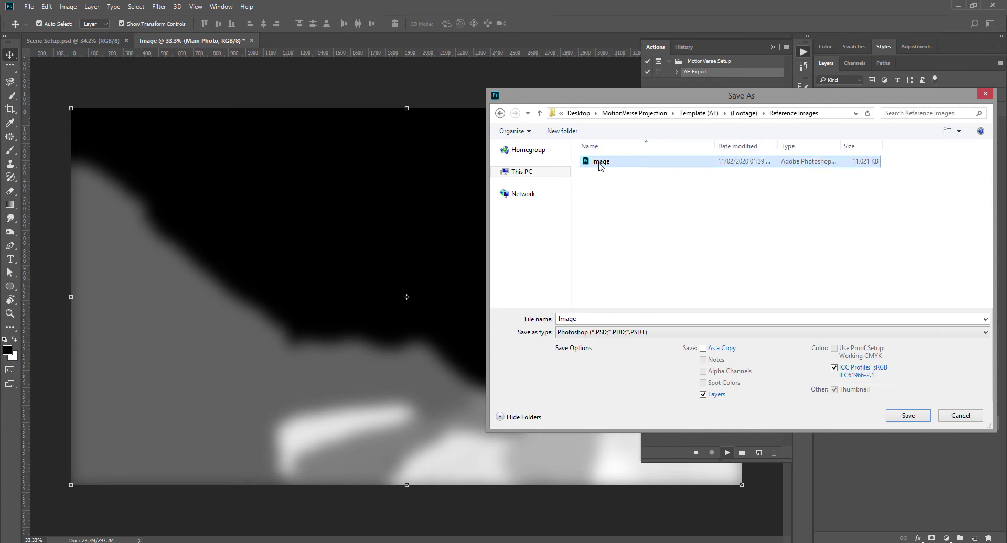
left_click(908, 416)
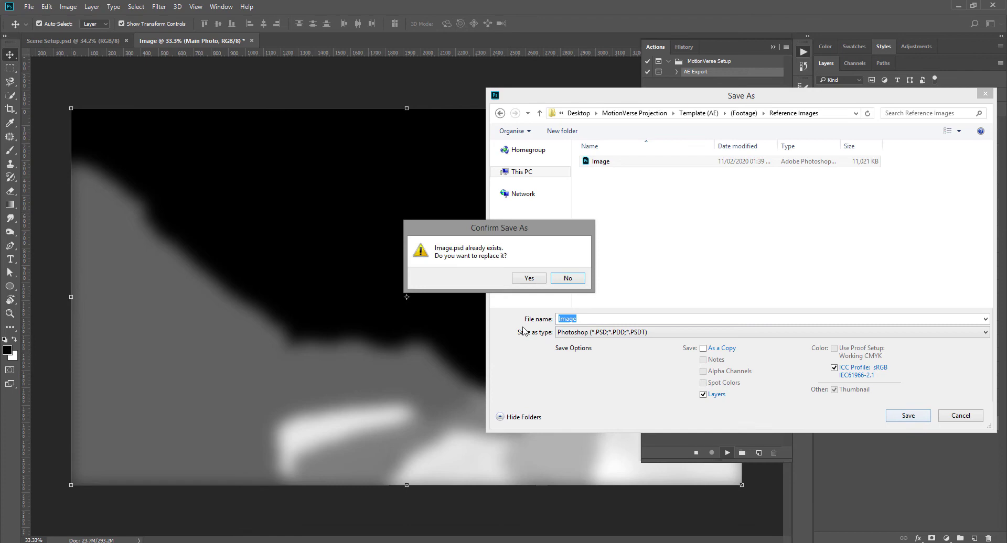
left_click(521, 280)
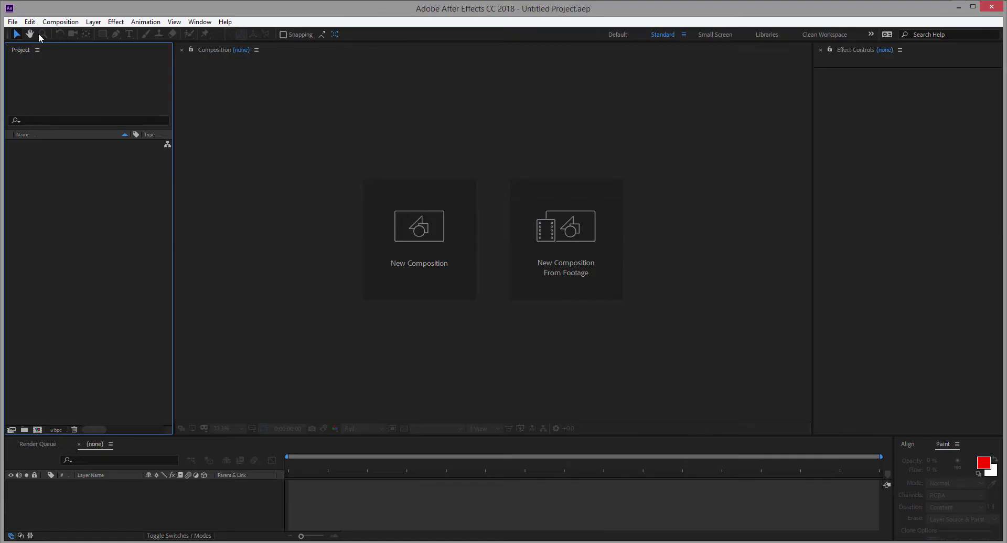
Open MotionVerse Projection.aep from Template (AE) and accept the older-version conversion warning
left_click(12, 22)
left_click(32, 43)
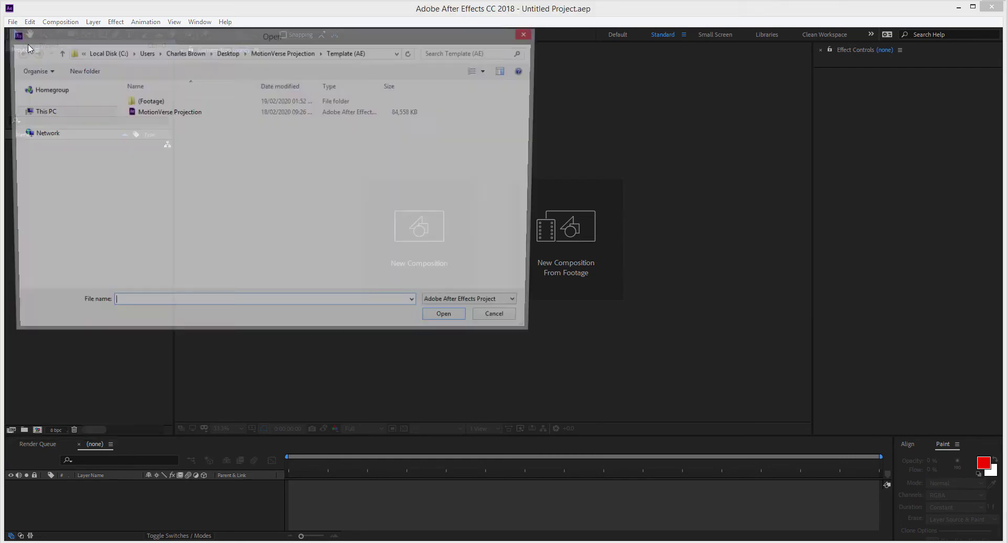
left_click(163, 113)
double_click(164, 112)
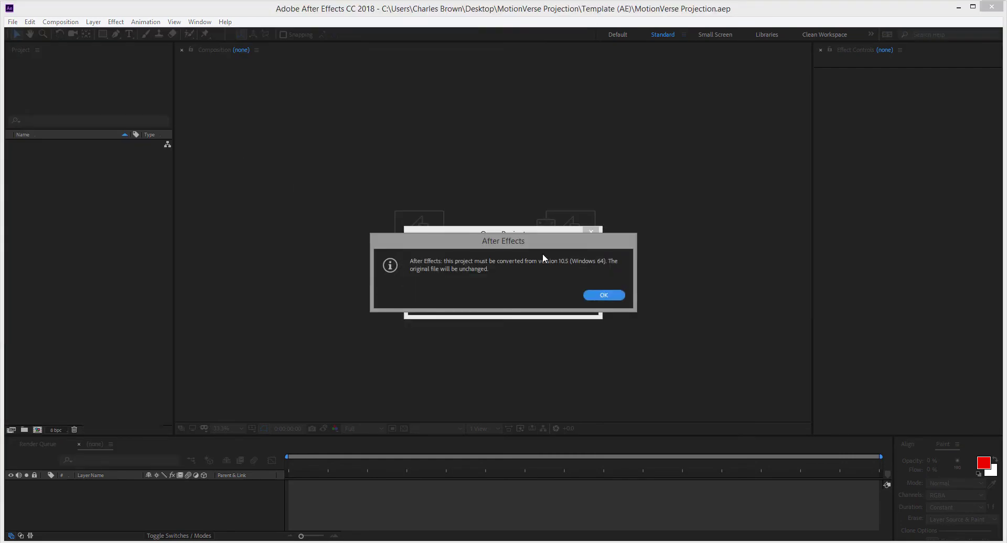
left_click(603, 294)
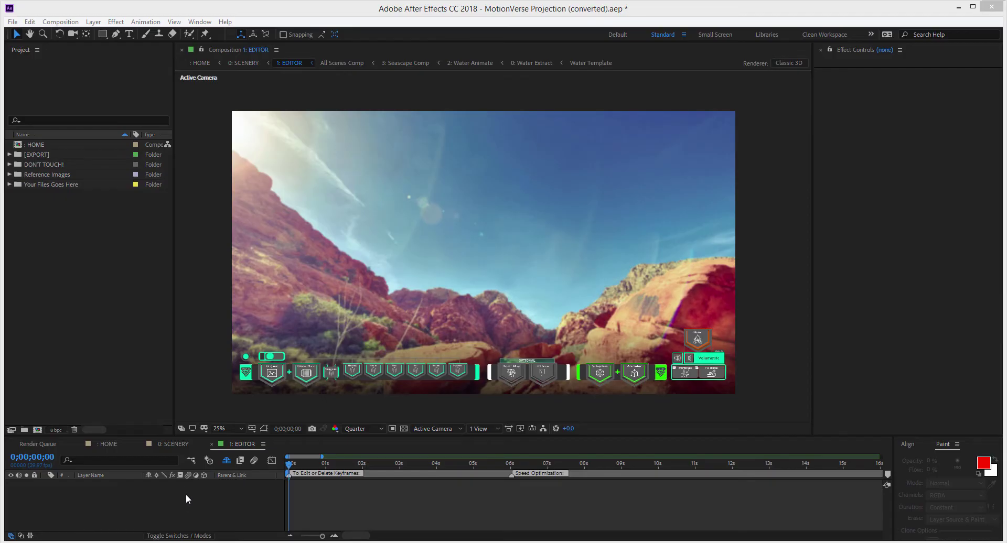
Open 2: Alley Animate from 0: SCENERY and check Enable Scene on MotionVerse Vista
left_click(182, 442)
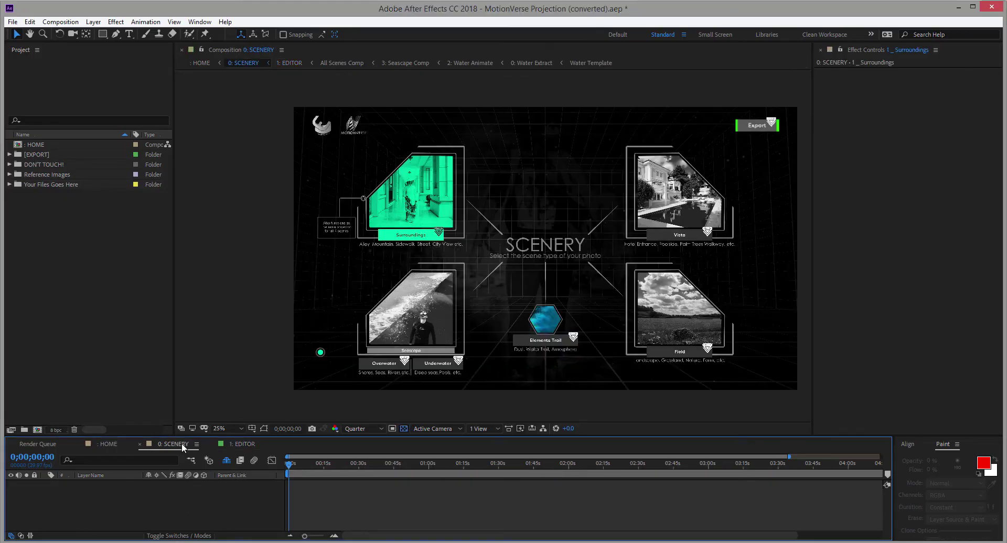
double_click(676, 241)
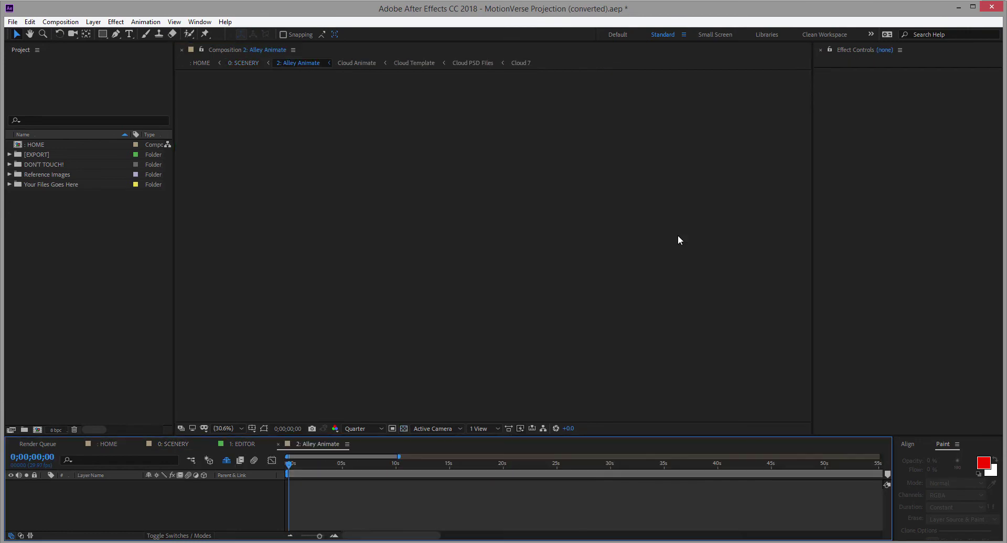
left_click(491, 395)
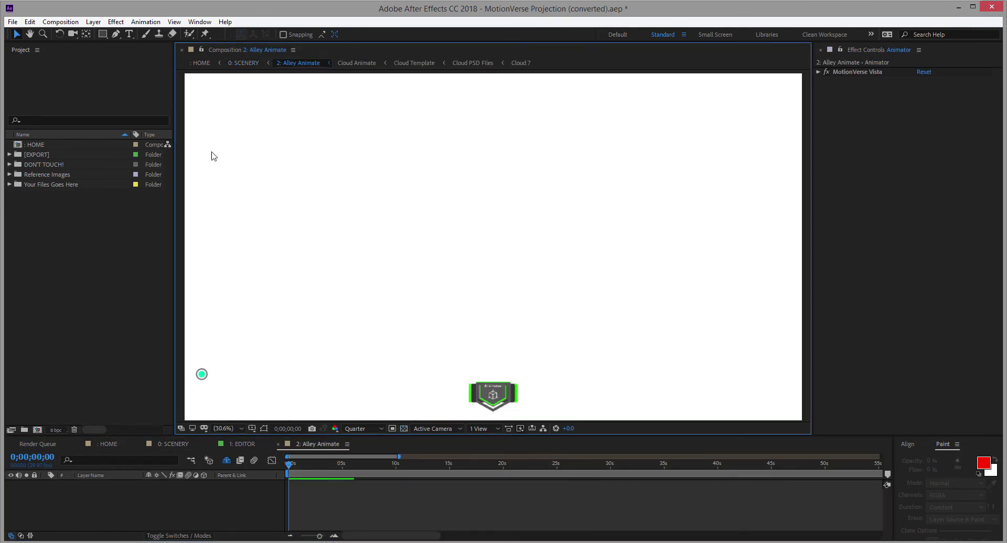
left_click(819, 74)
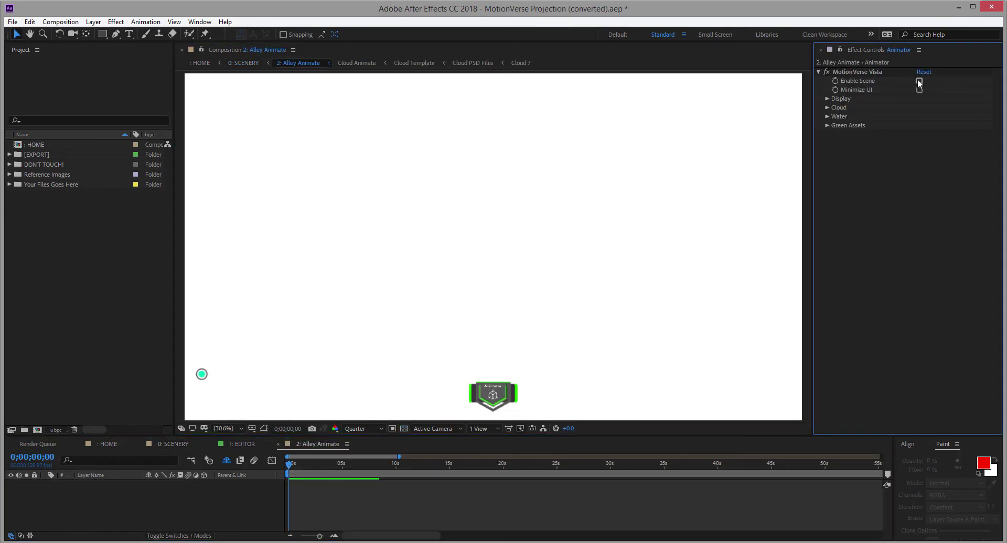
left_click(918, 81)
left_click(276, 488)
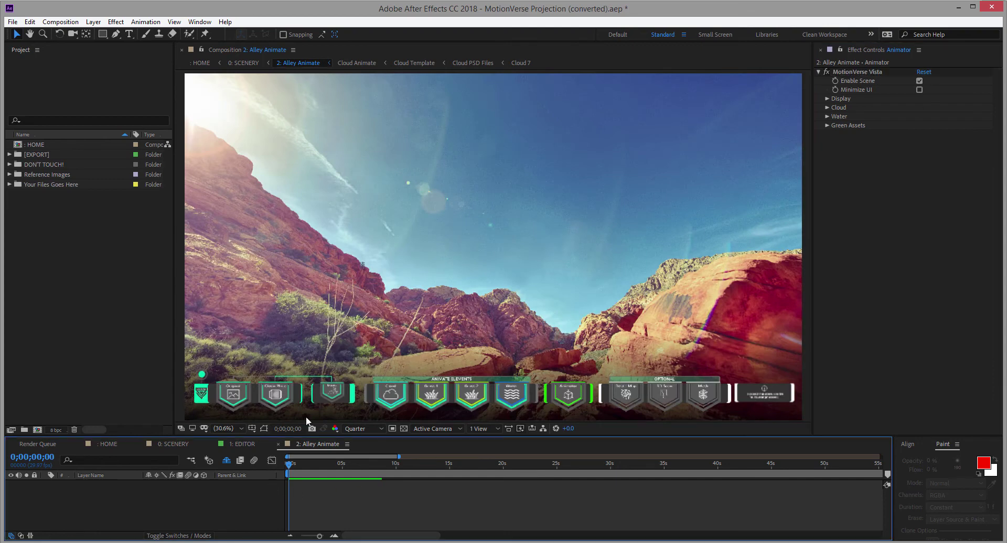
Set Alley Extract's Select Extract to Photo Template, then open the Cloud Animate precomp
double_click(331, 395)
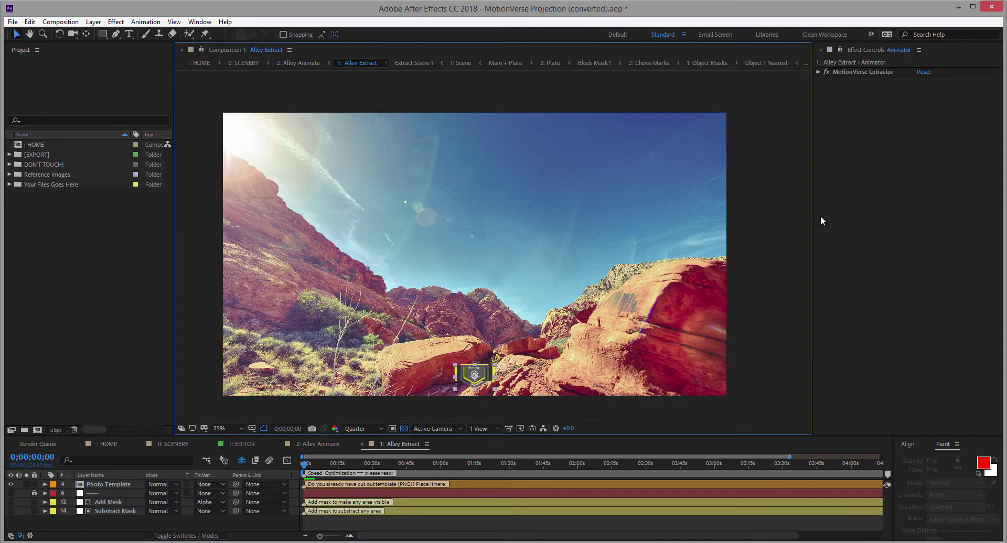
left_click(818, 74)
left_click(930, 81)
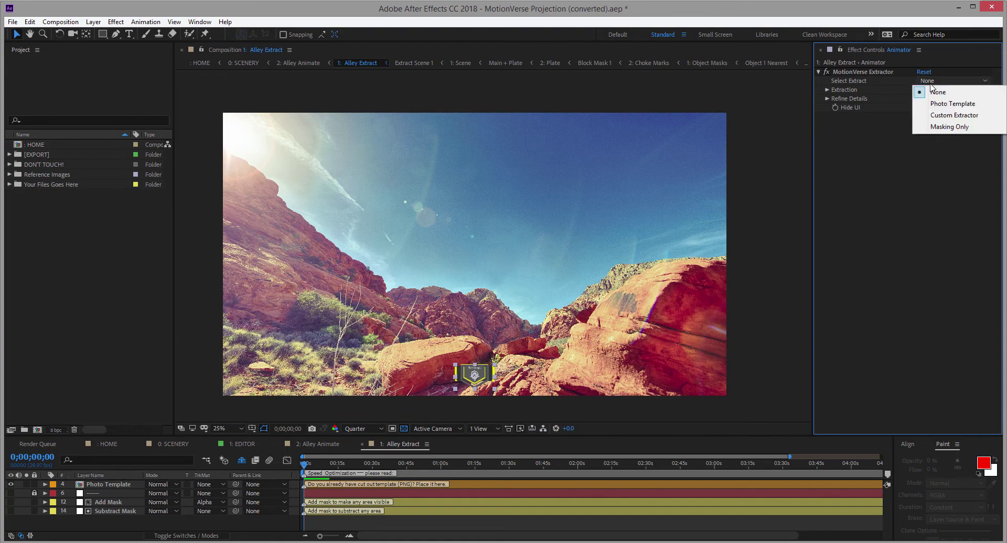
left_click(937, 105)
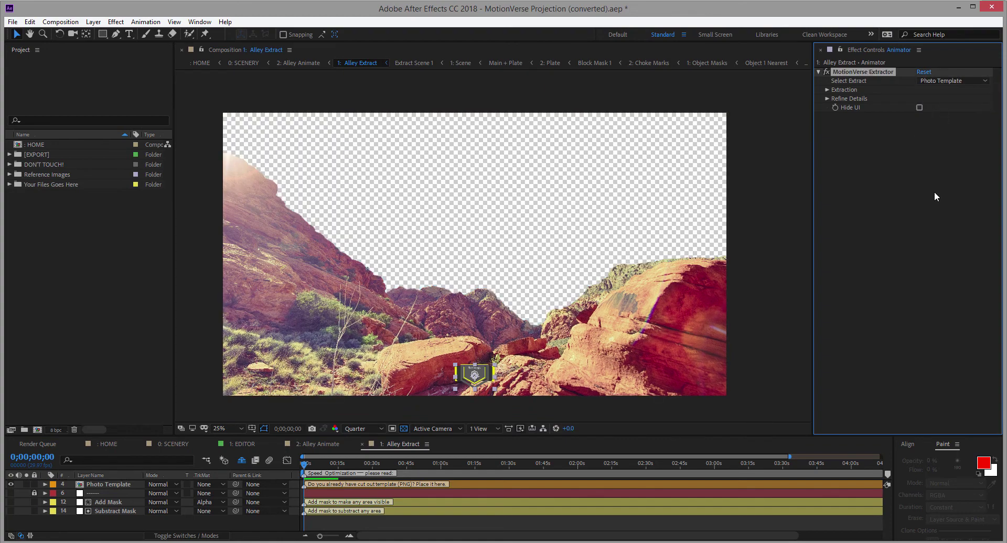
left_click(338, 444)
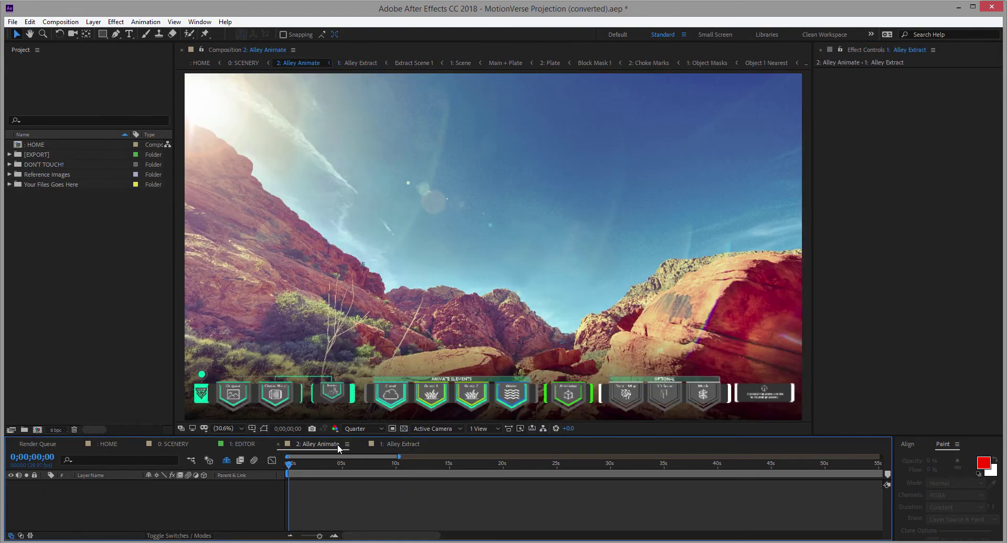
double_click(393, 395)
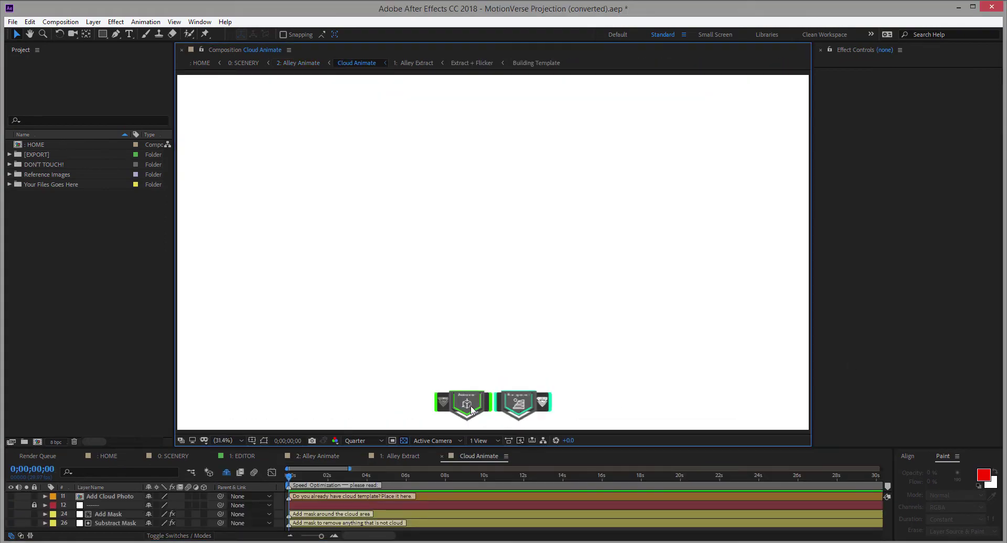
Check Enable Scene and Foreground Photo on Cloud Animate's MotionVerse Cloud effect
left_click(471, 409)
left_click(818, 72)
left_click(919, 81)
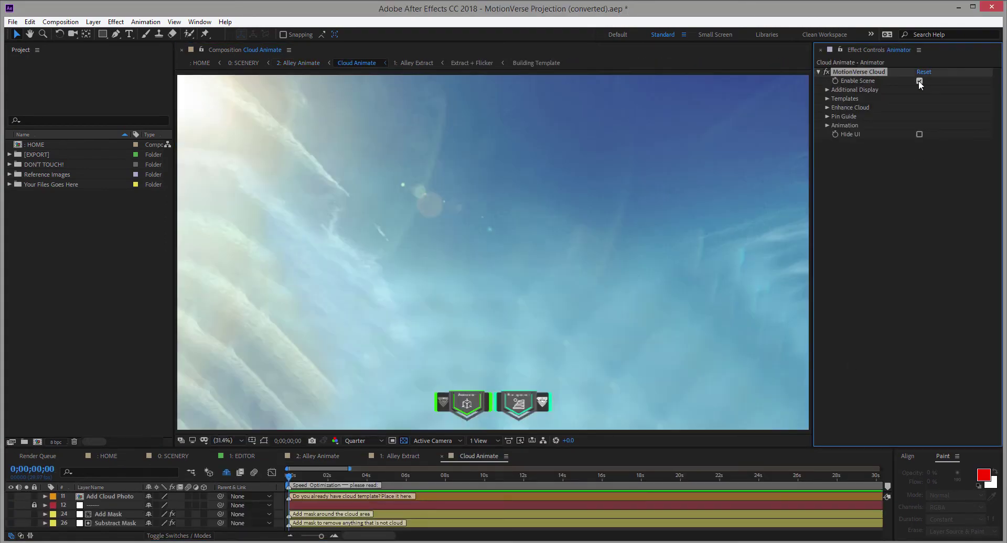
left_click(827, 98)
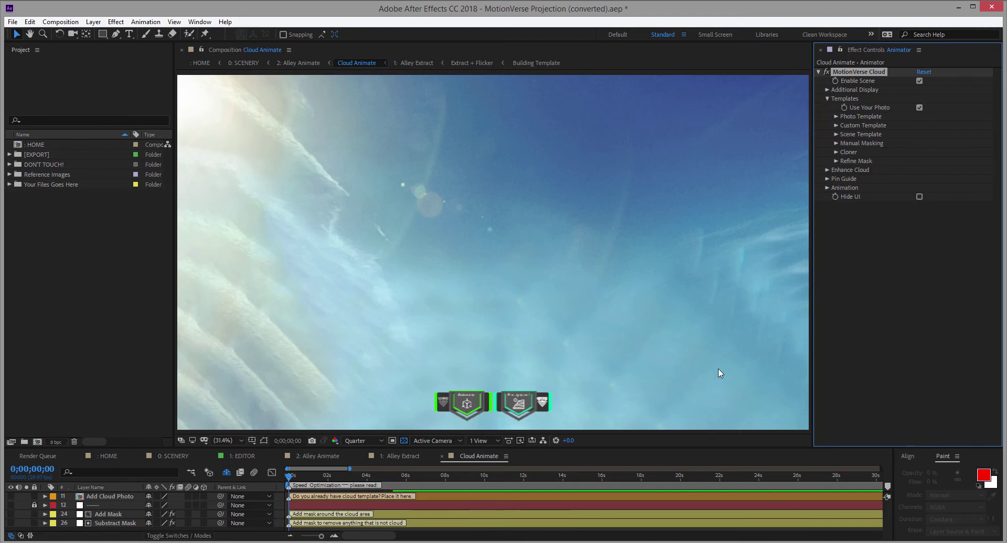
left_click(827, 89)
left_click(918, 98)
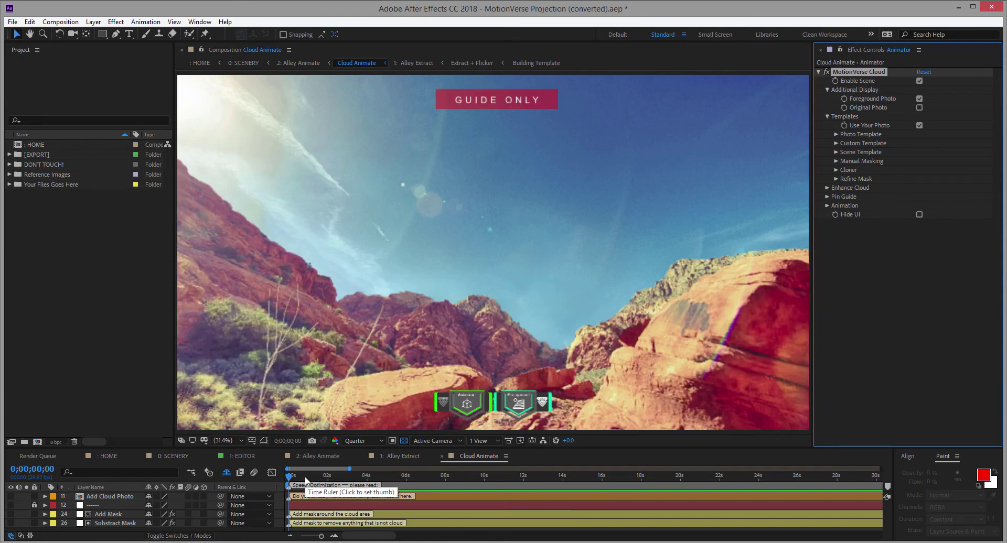
Scrub the timeline to preview the sky, then return to the start
left_click_drag(392, 476, 406, 476)
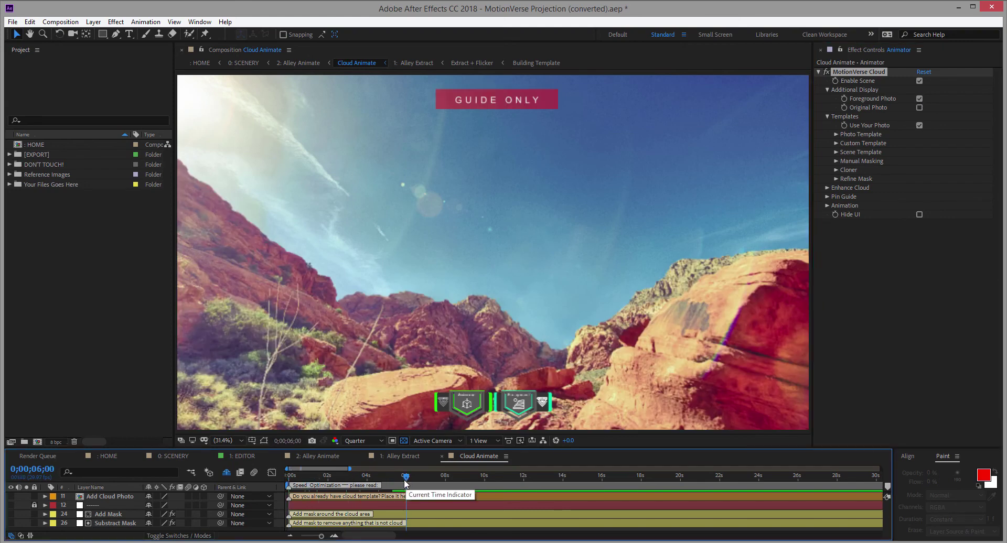
key("Home")
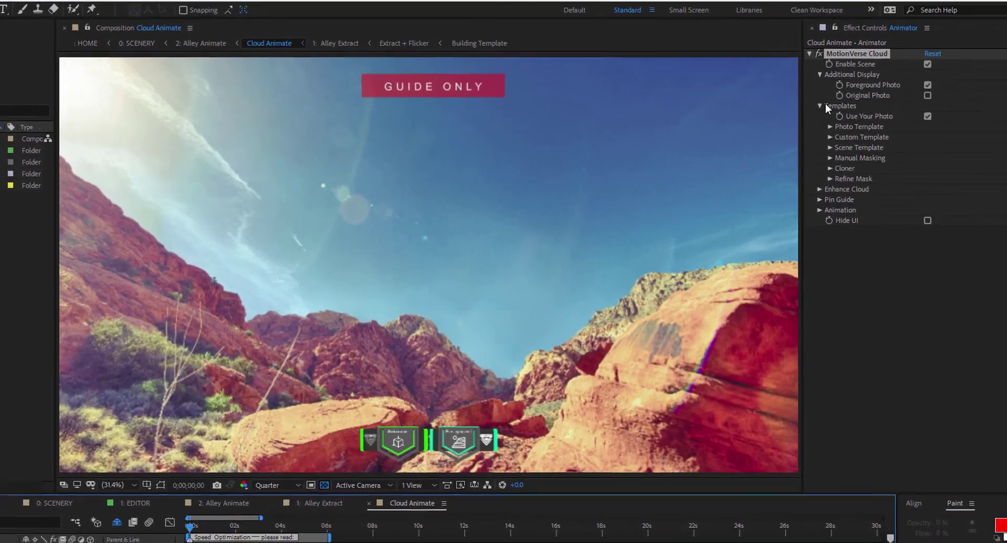
left_click(823, 105)
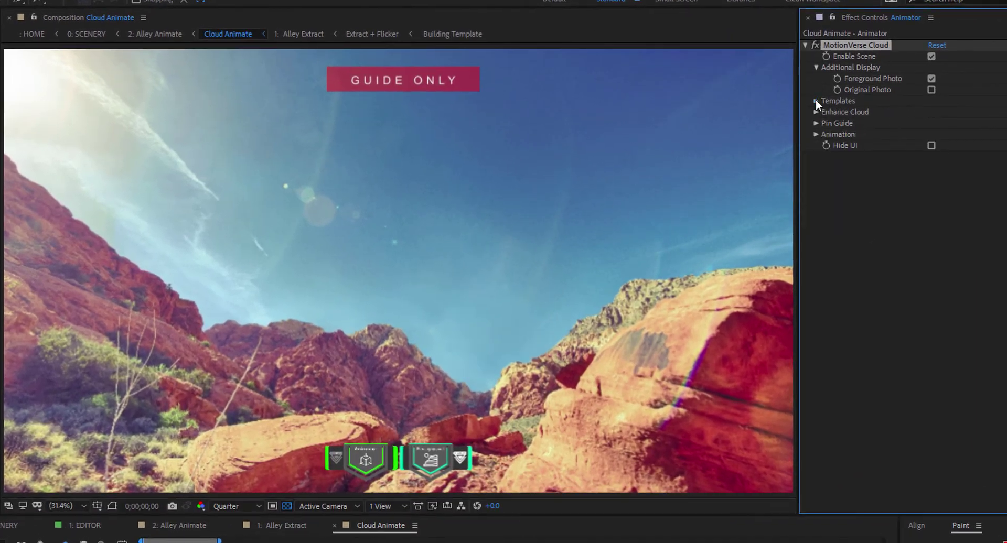
left_click(815, 135)
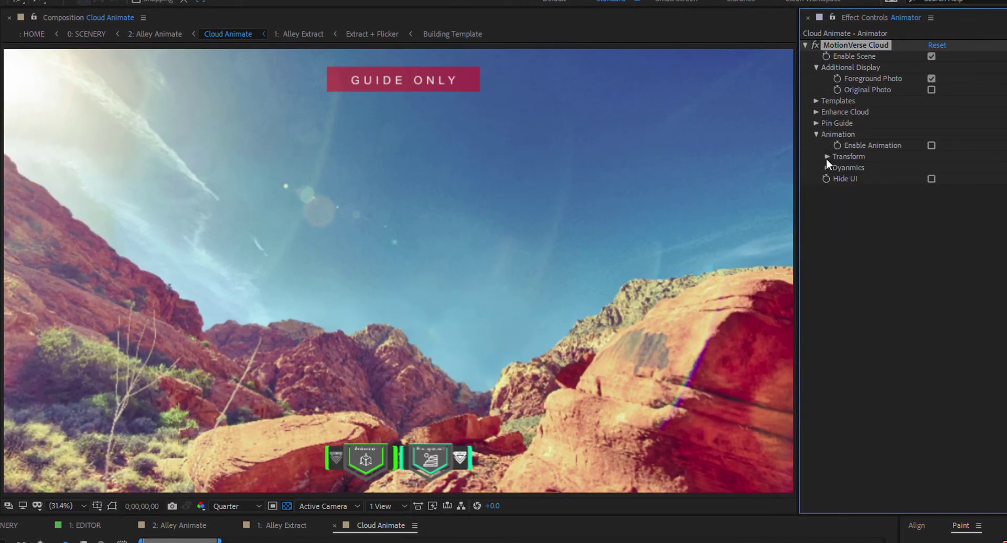
Enable the cloud animation and set X Motion to -37.98 after previewing the drift
left_click(827, 157)
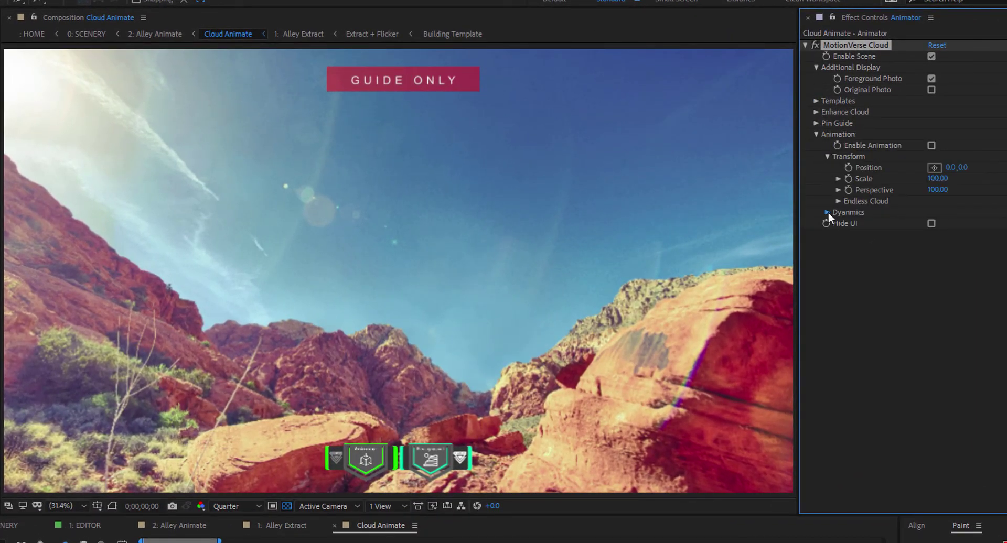
left_click(828, 212)
left_click(931, 146)
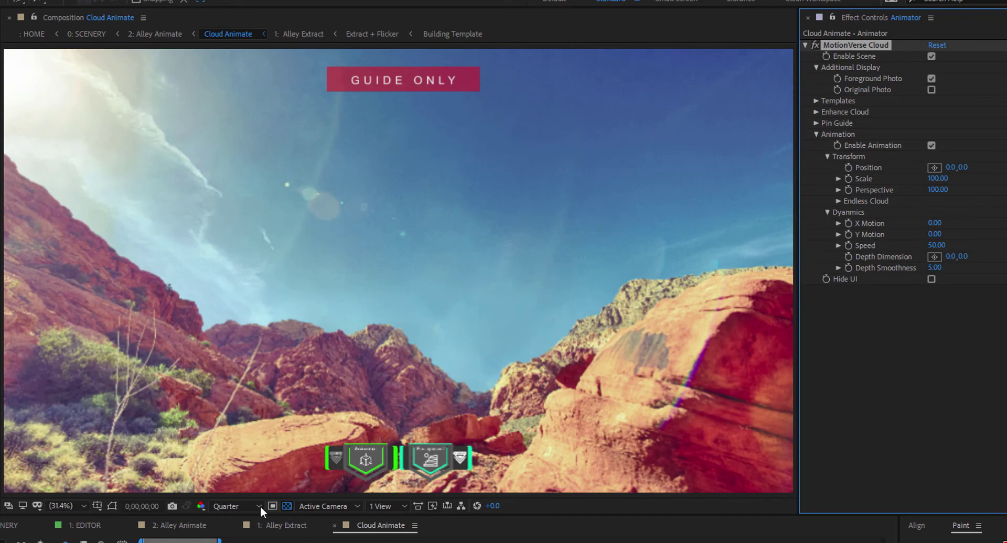
left_click(838, 223)
left_click_drag(929, 242, 989, 242)
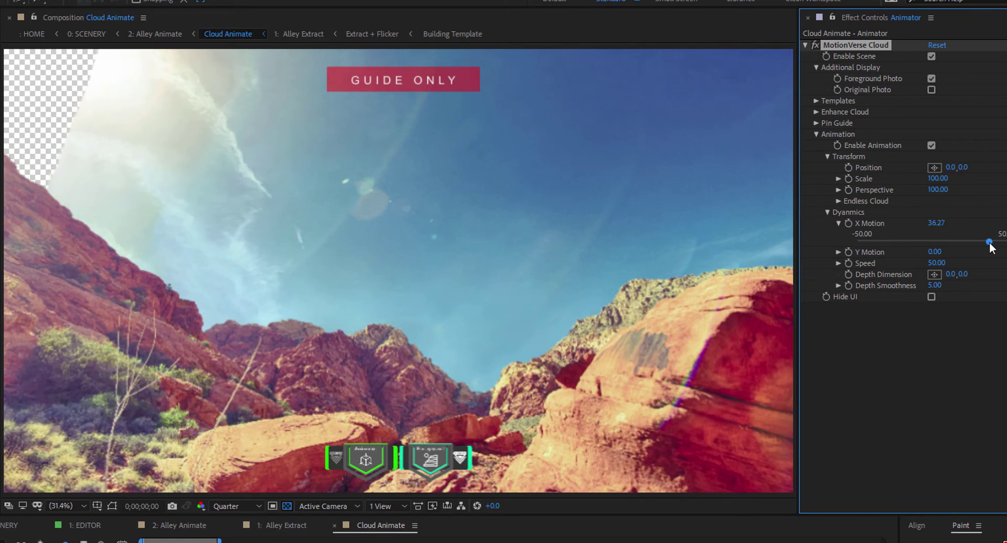
key("space")
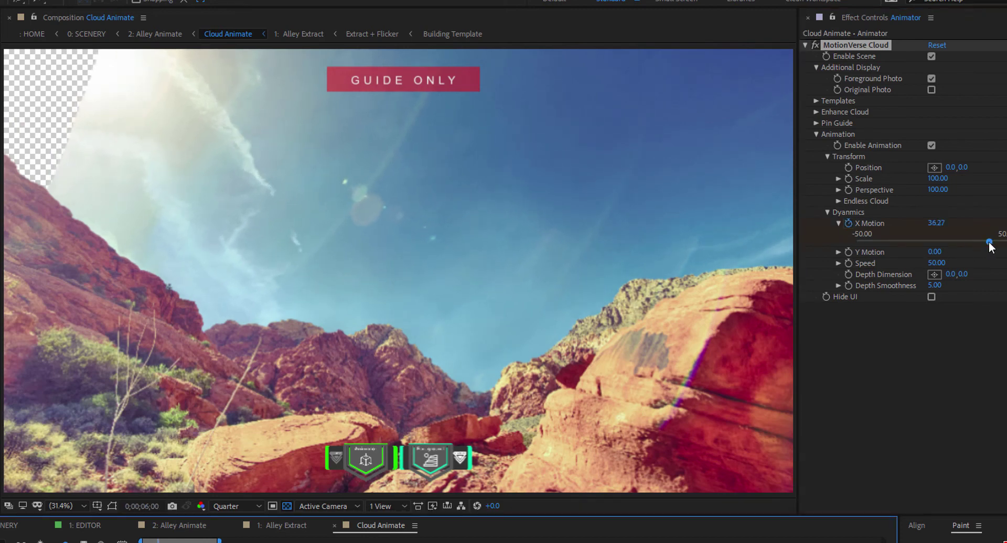
left_click_drag(989, 242, 876, 243)
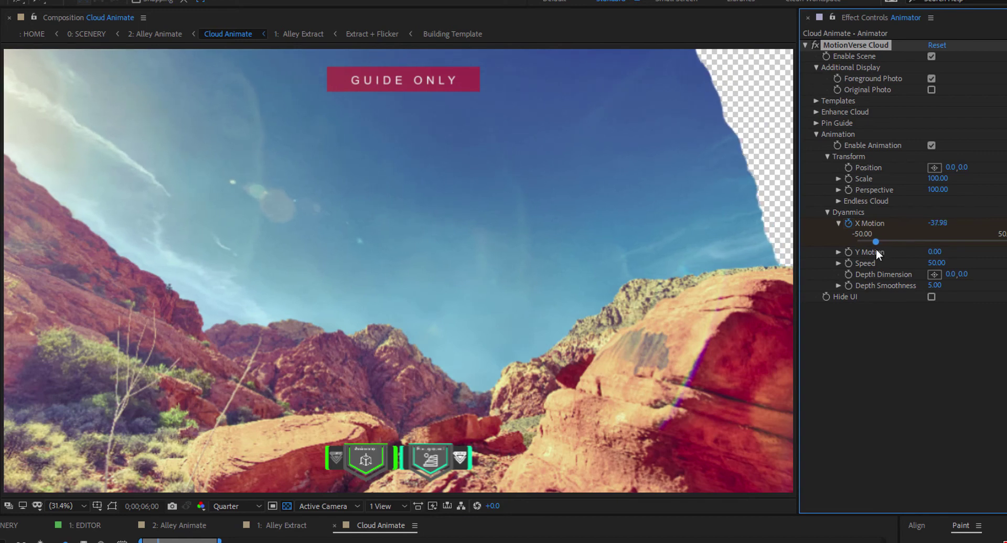
Increase the cloud Scale to 124.46 and preview the animation again
left_click(838, 178)
left_click_drag(927, 197, 952, 197)
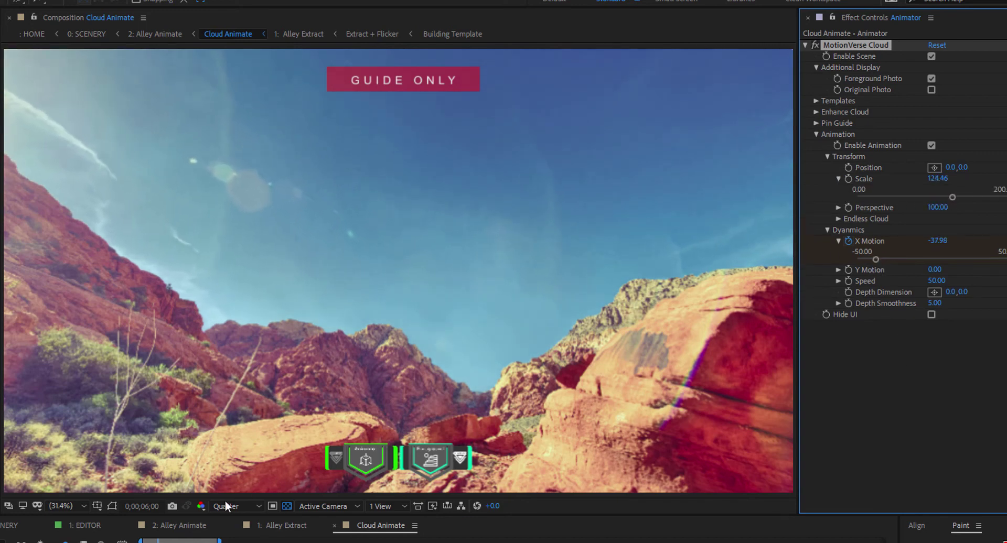
key("space")
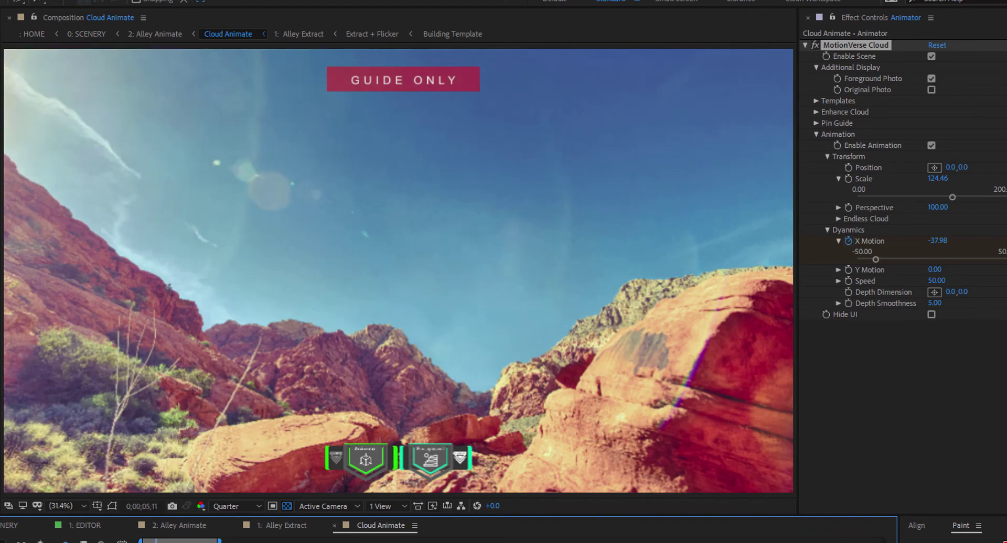
Turn on the Photo Template clouds in MotionVerse Cloud and preview them
left_click(828, 230)
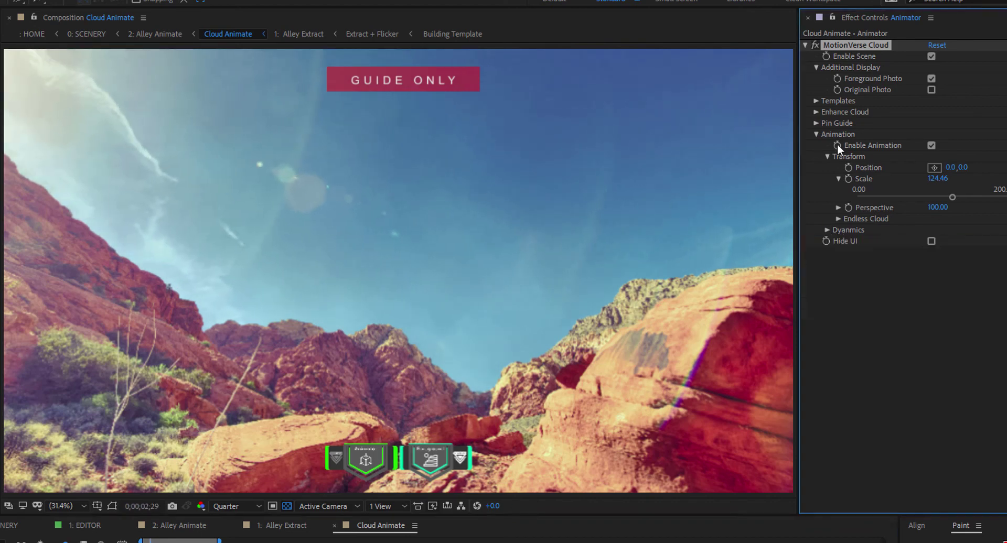
left_click(827, 156)
left_click(817, 135)
left_click(816, 102)
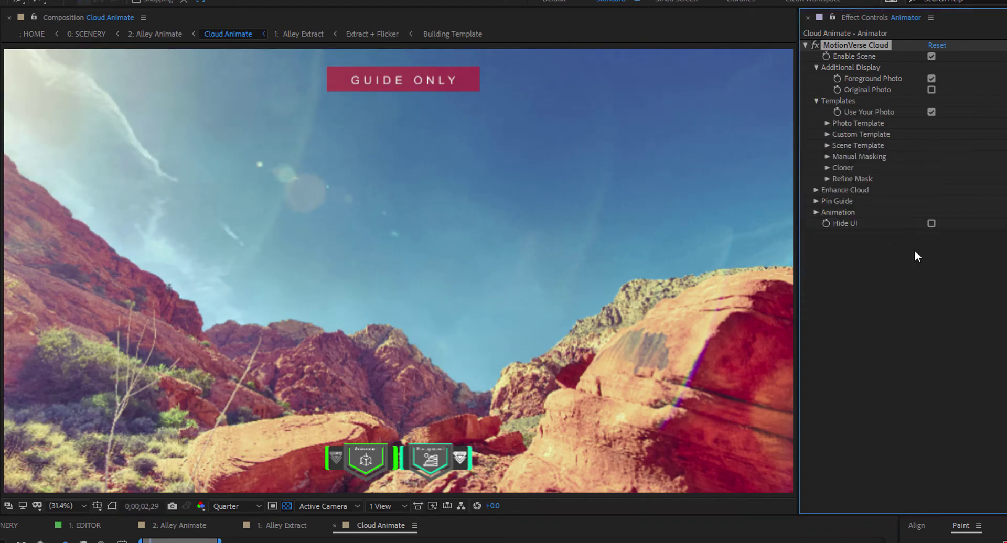
left_click(827, 123)
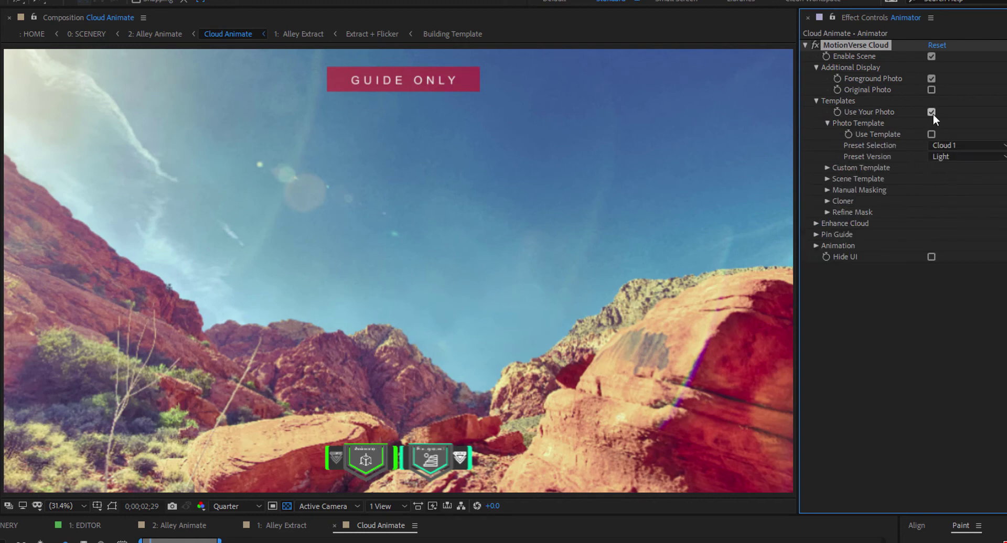
left_click(931, 134)
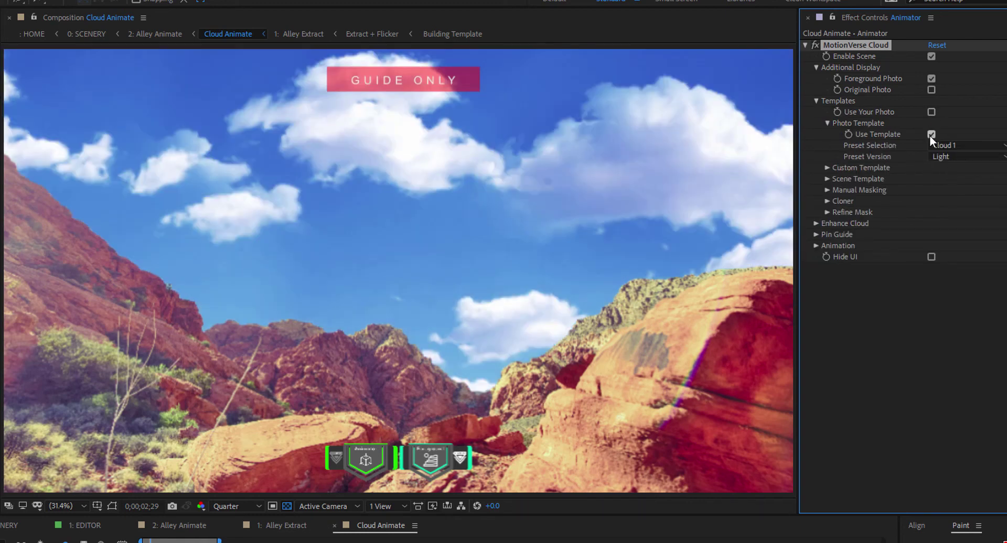
key("space")
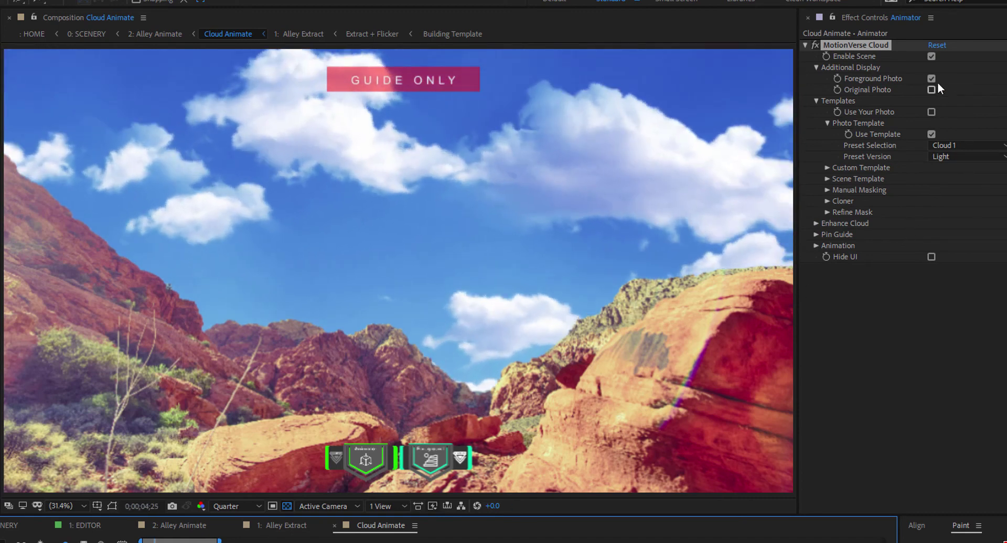
Hide the foreground photo and try the Cloud 2 through Cloud 5 sky presets
left_click(933, 80)
left_click(960, 145)
left_click(964, 173)
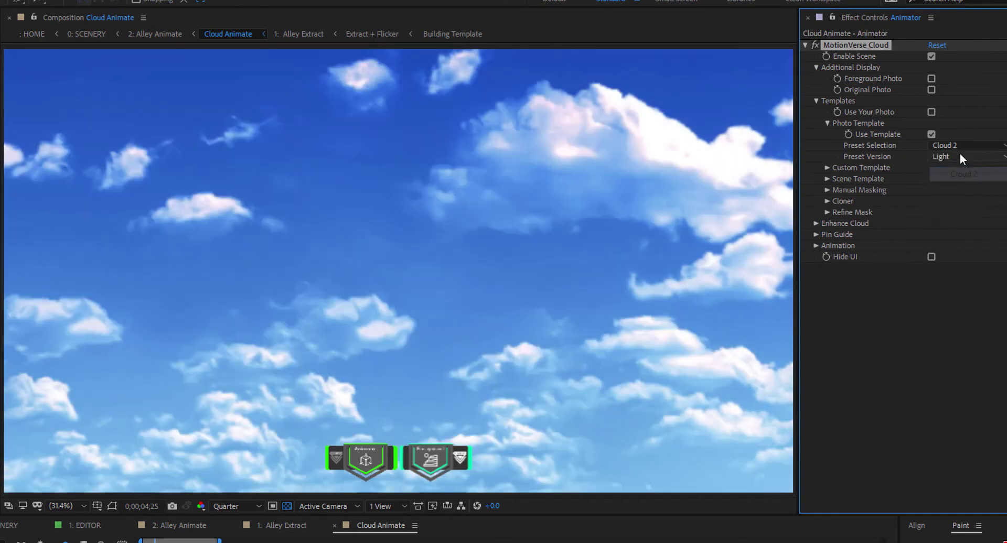
left_click(959, 147)
left_click(964, 188)
left_click(965, 145)
left_click(964, 203)
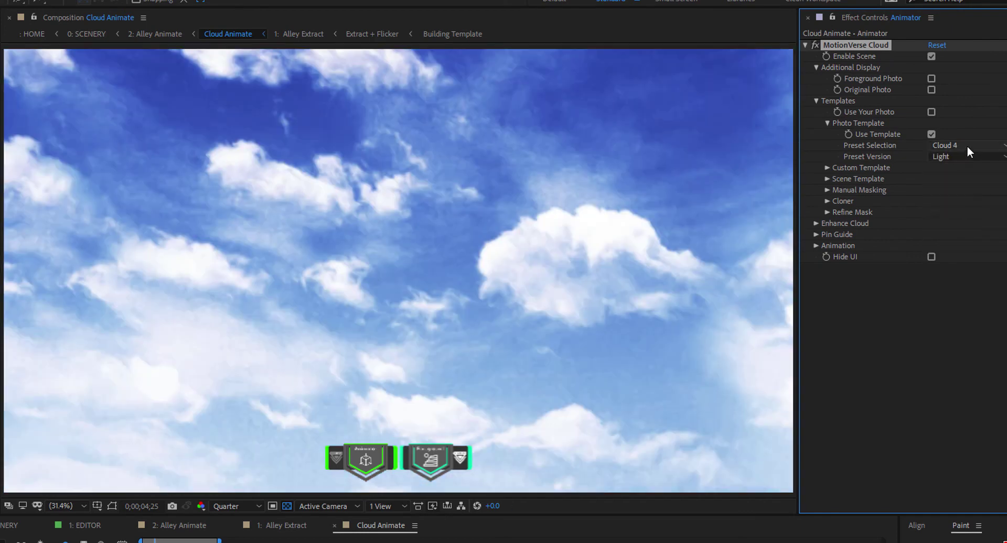
left_click(967, 146)
left_click(962, 218)
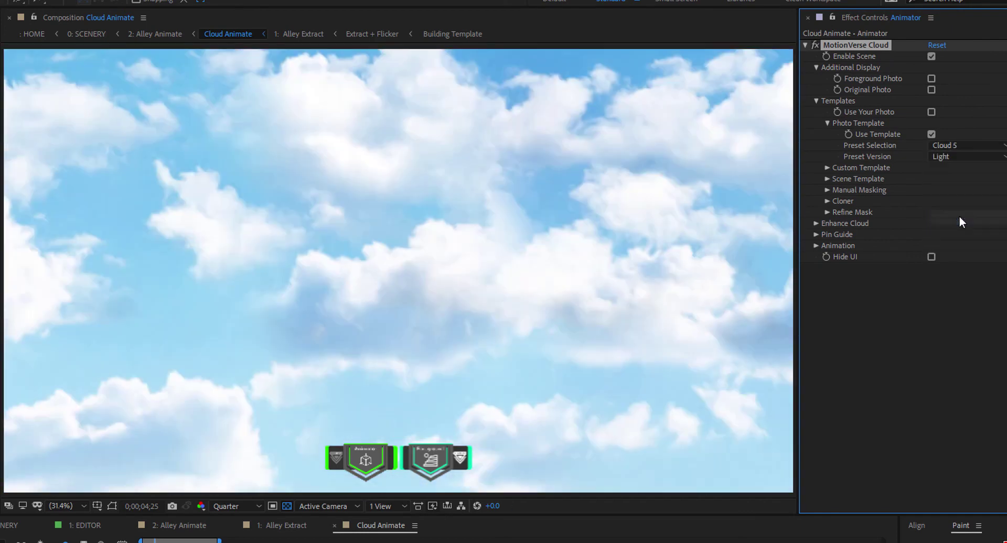
Switch to the Dark version with the Cloud 1 preset and preview it
left_click(948, 157)
left_click(957, 186)
left_click(964, 146)
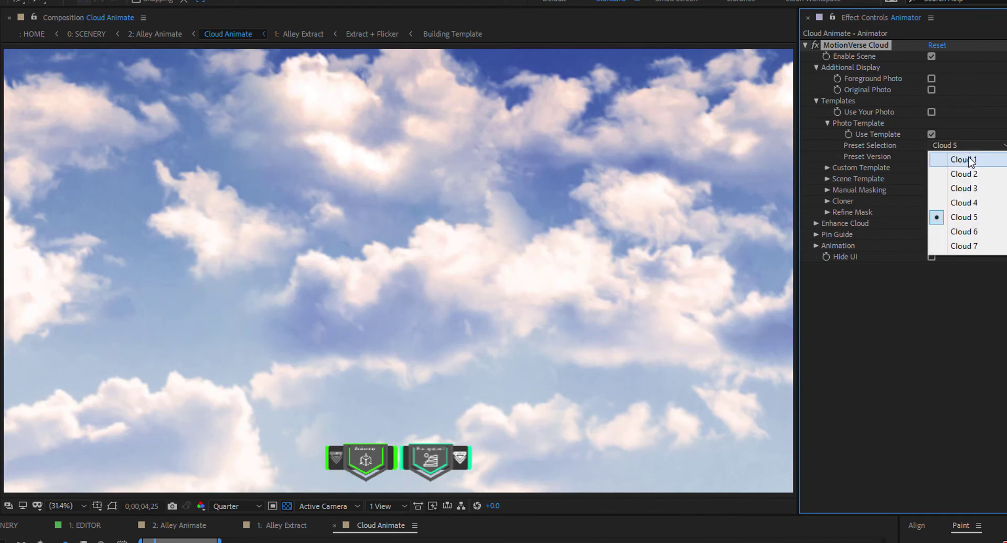
left_click(968, 158)
key("space")
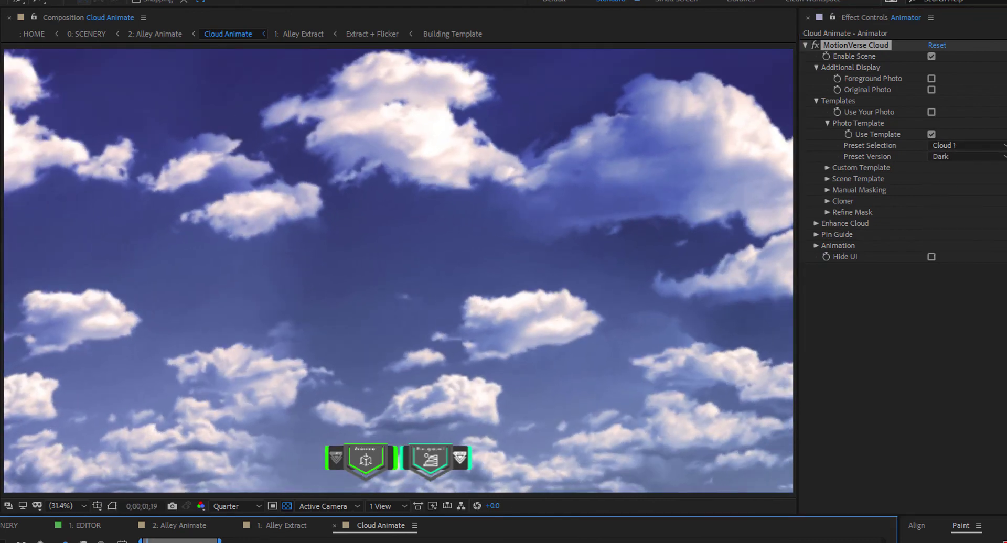
Choose the Cloud 2 preset, re-enable Foreground Photo, and set Preset Version to Light
left_click(965, 146)
left_click(959, 172)
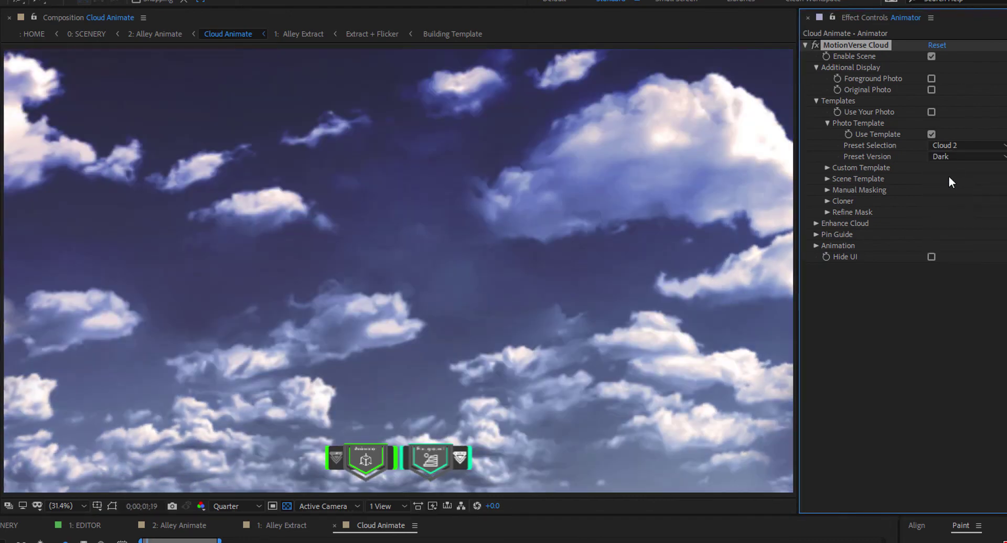
key("space")
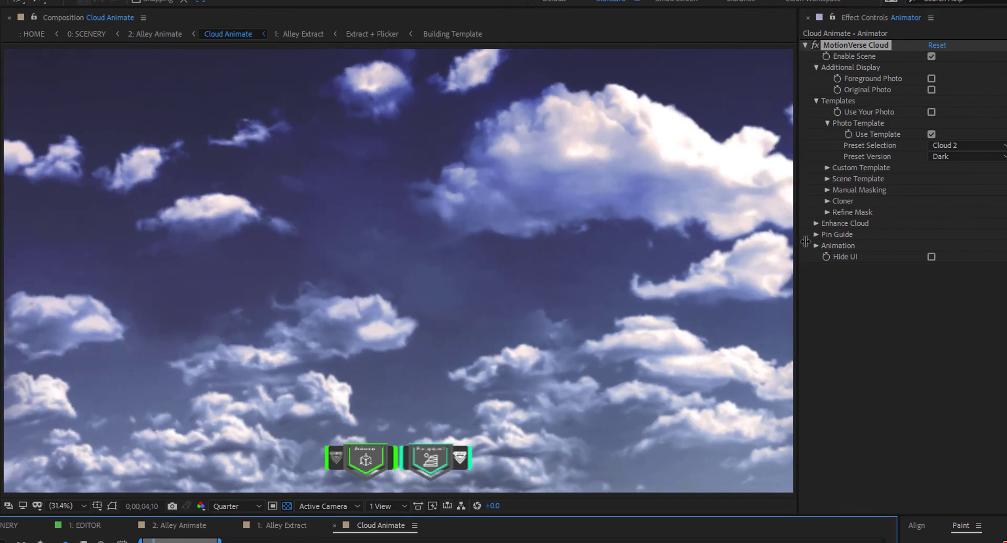
left_click(932, 78)
left_click(951, 156)
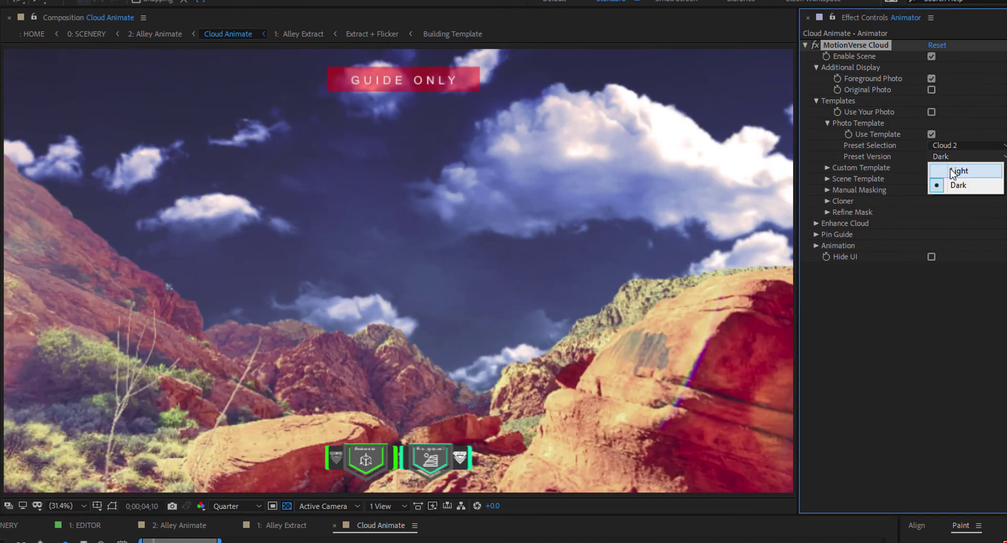
left_click(945, 169)
left_click(827, 124)
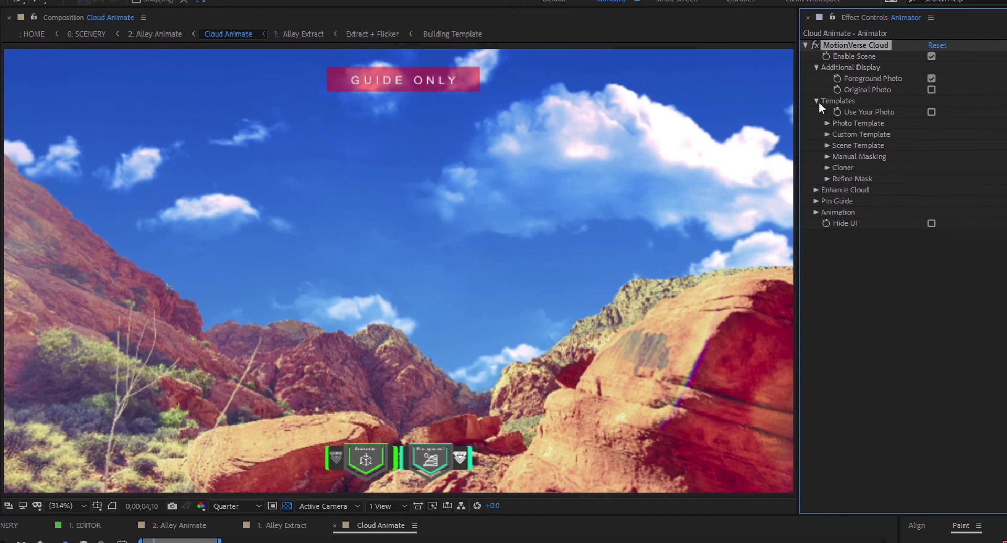
left_click(817, 101)
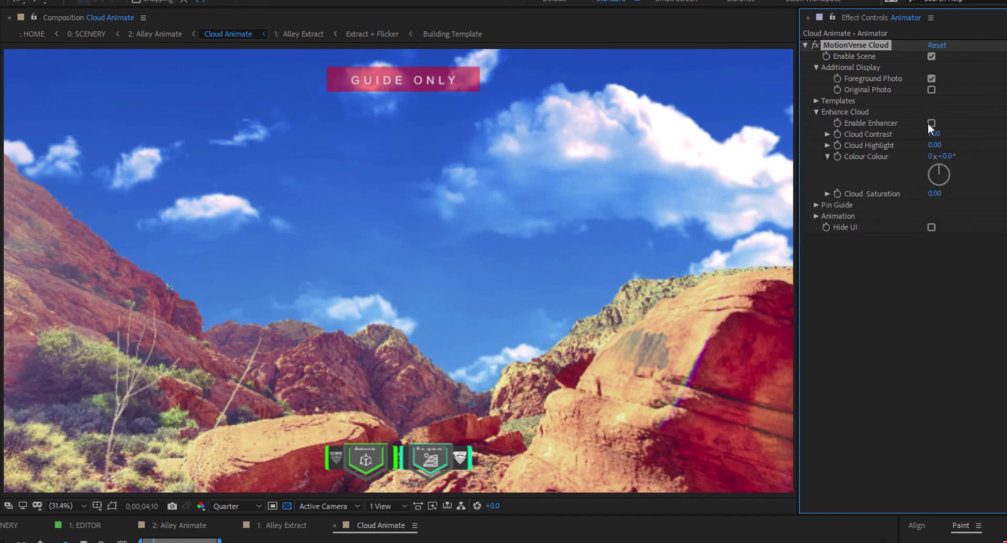
Enable the cloud enhancer and raise the Cloud Contrast
left_click(827, 156)
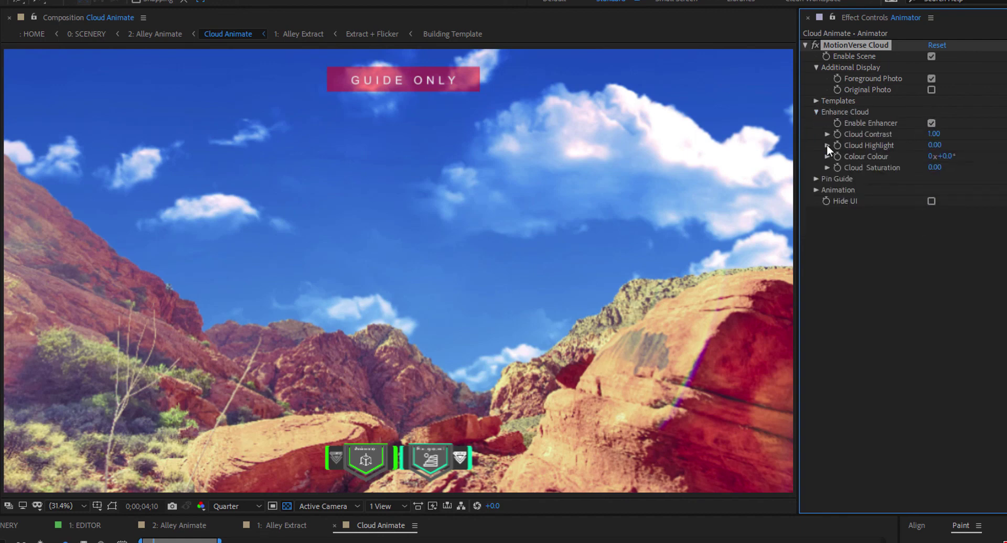
left_click(827, 134)
mouse_move(894, 152)
left_mouse_down()
mouse_move(872, 153)
mouse_move(965, 153)
left_mouse_up()
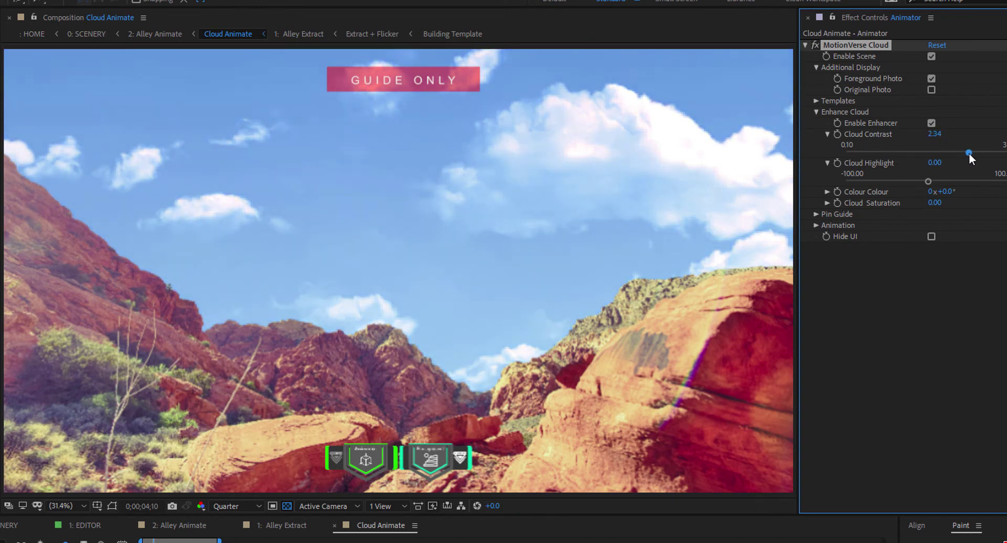
left_click(815, 112)
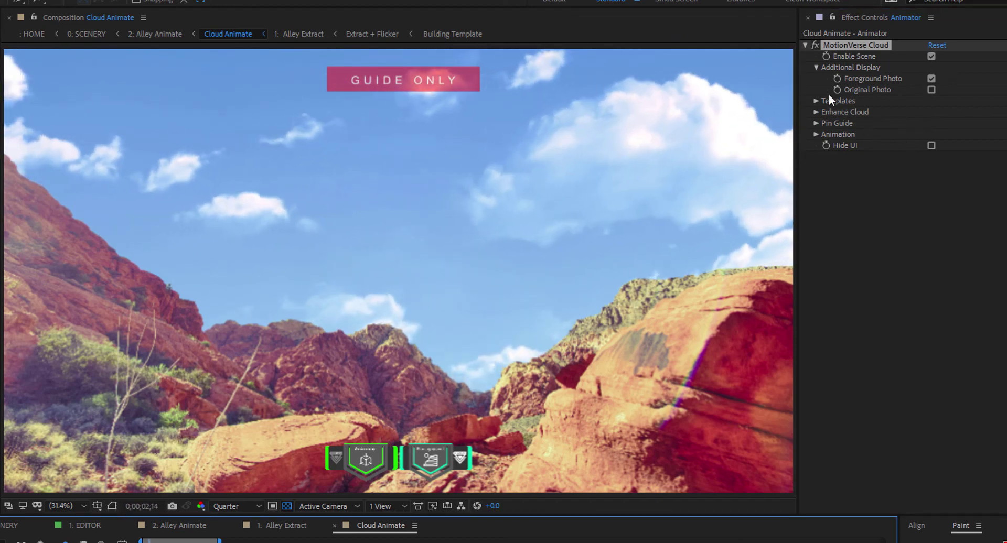
Toggle Use Template off and back on to compare with the original sky
left_click(815, 100)
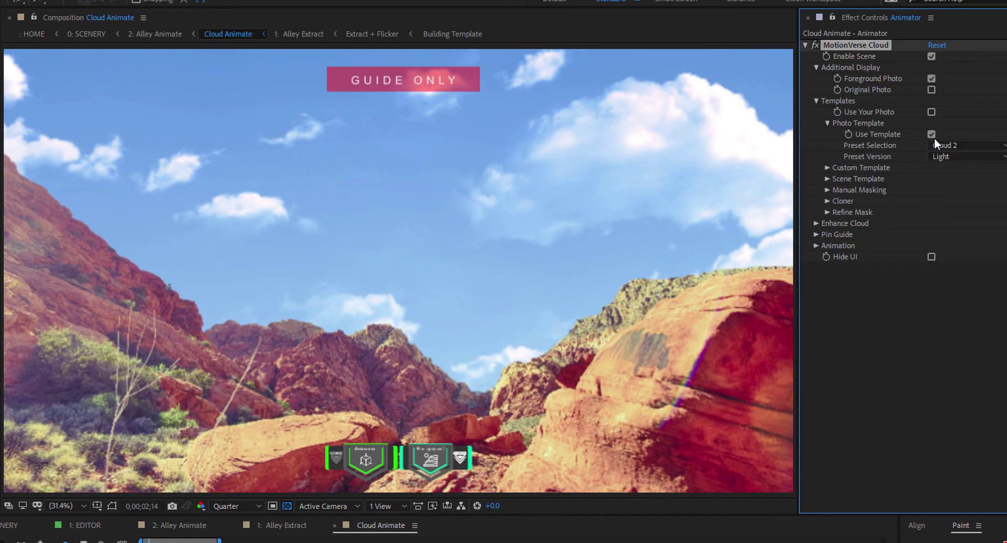
left_click(931, 135)
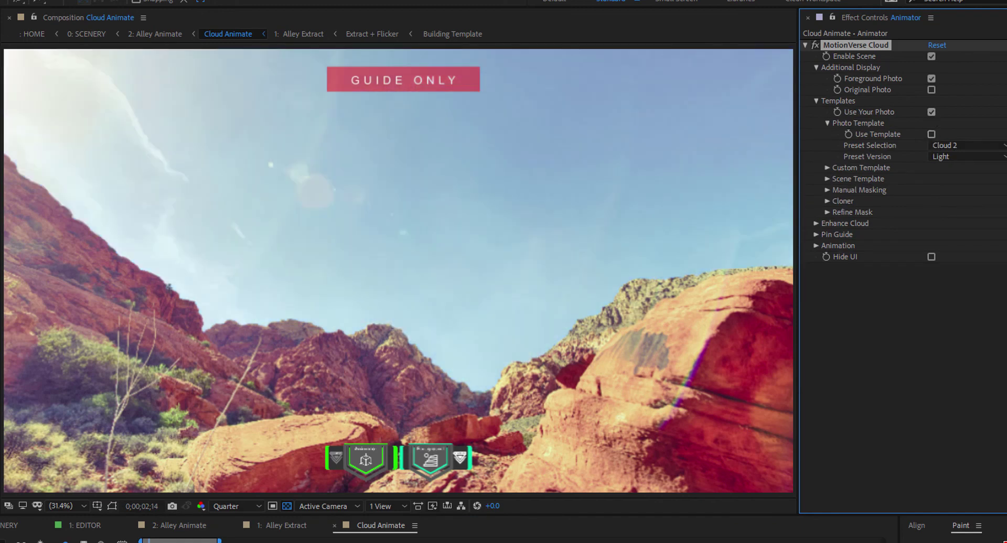
key("space")
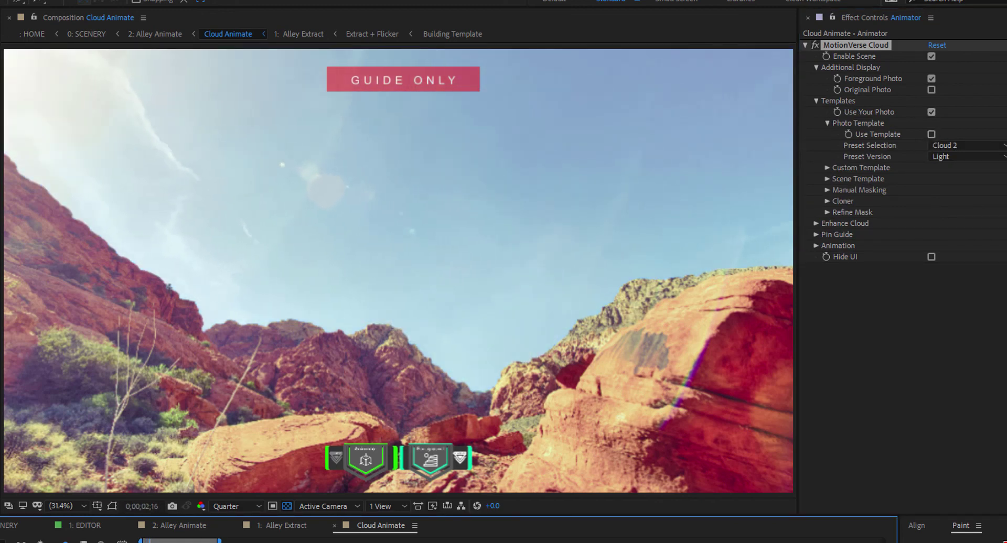
left_click(930, 133)
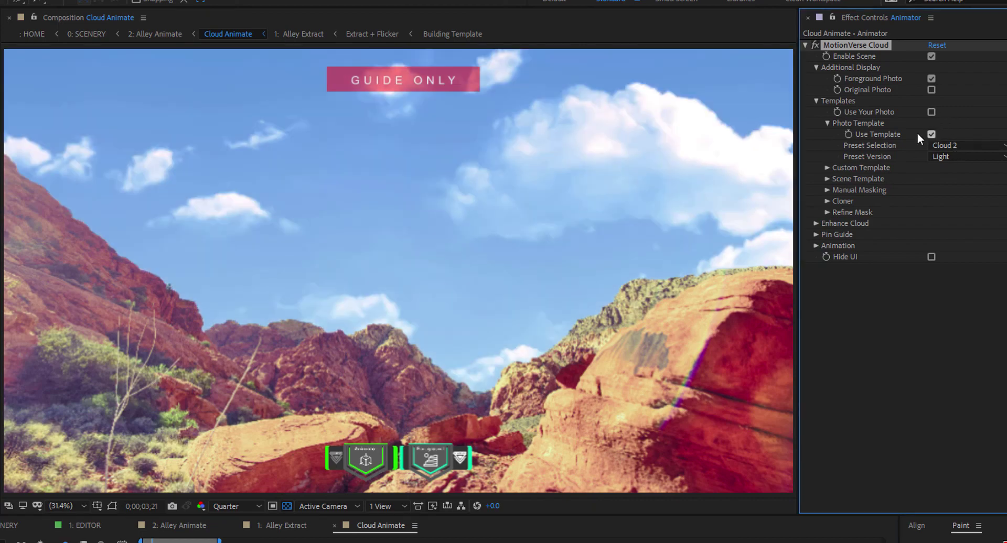
Collapse the MotionVerse Cloud settings and return to the 2: Alley Animate composition
left_click(827, 123)
left_click(816, 101)
left_click(816, 67)
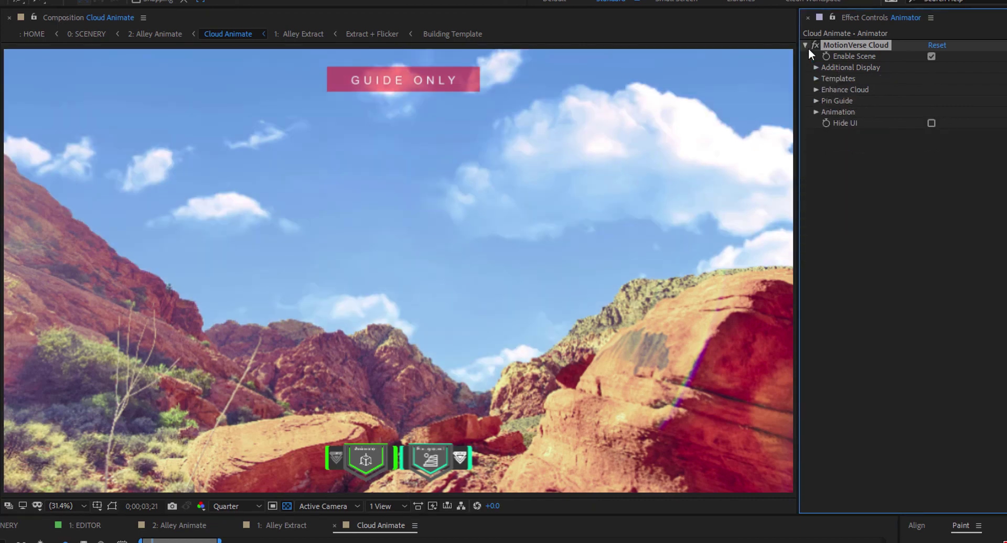
left_click(805, 45)
left_click(201, 529)
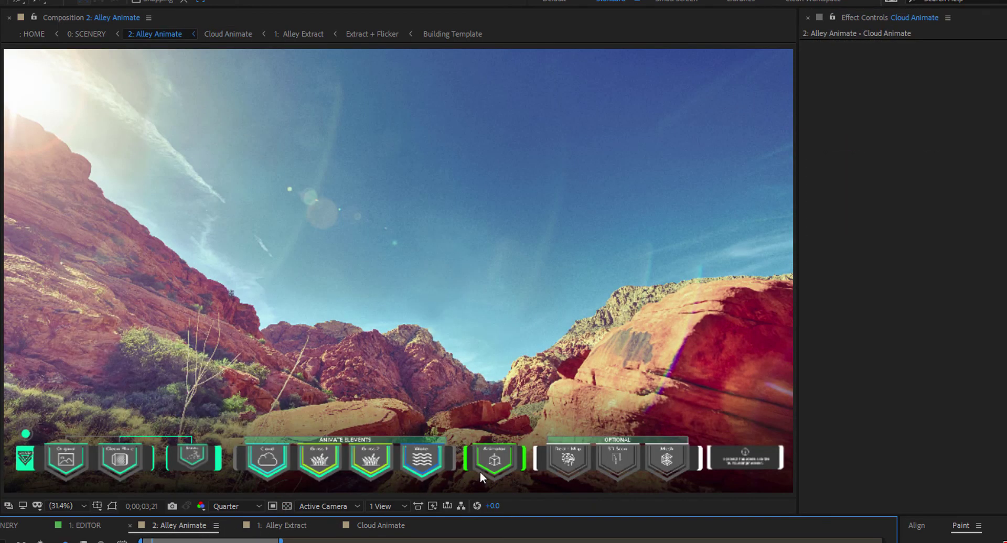
Check Animated Cloud and Minimize UI on Alley Animate's MotionVerse Vista effect
left_click(805, 45)
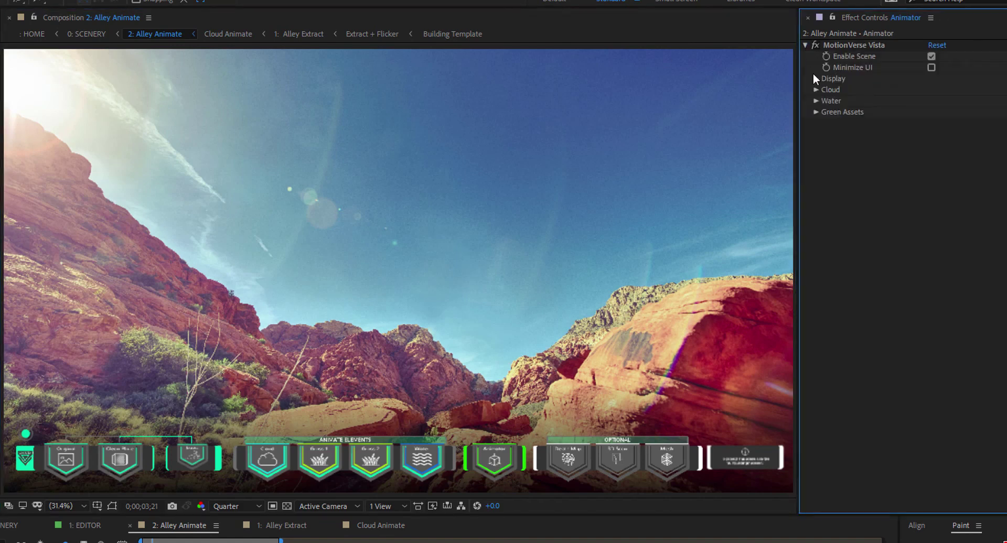
left_click(816, 90)
left_click(931, 101)
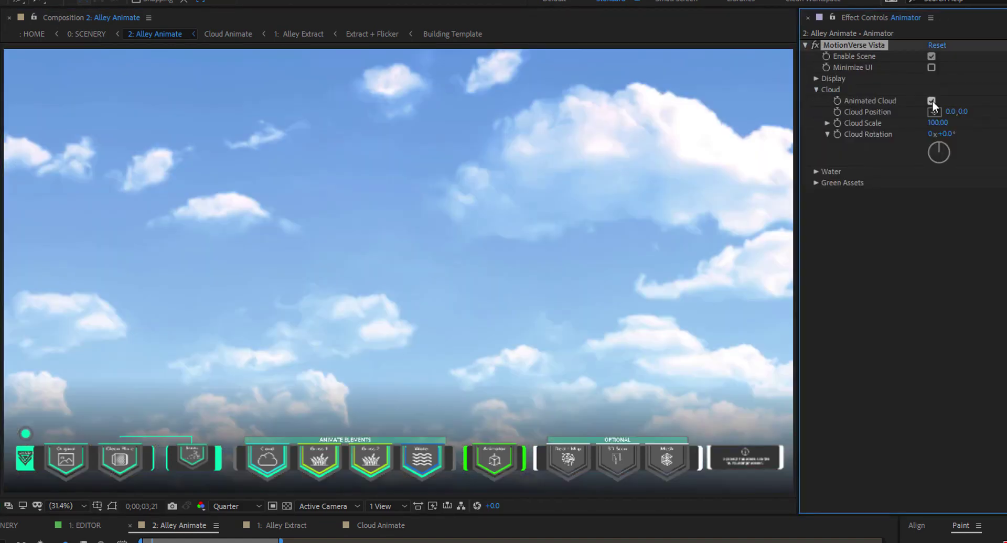
left_click(816, 91)
left_click(932, 67)
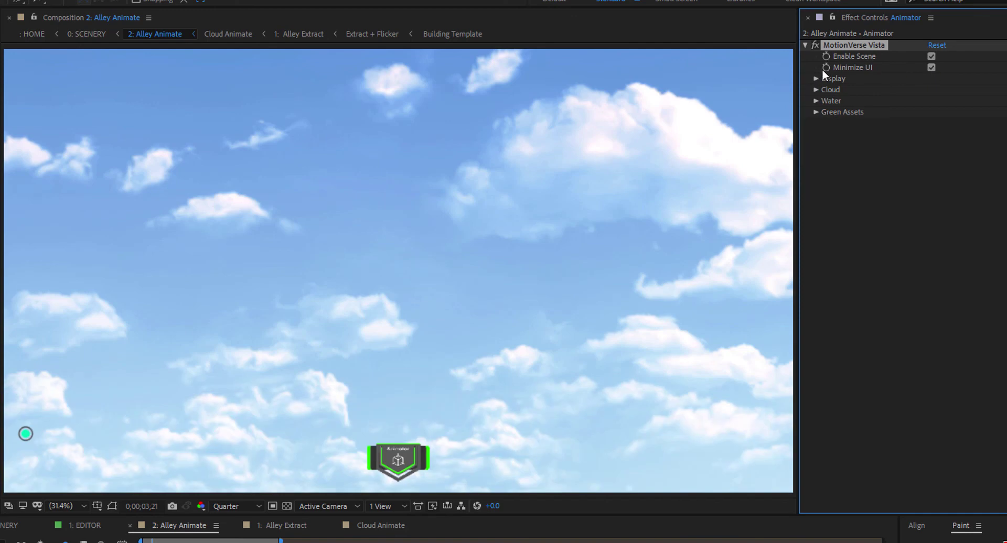
Set Display Structure to Extract Front and switch to the 1: EDITOR composition
left_click(816, 79)
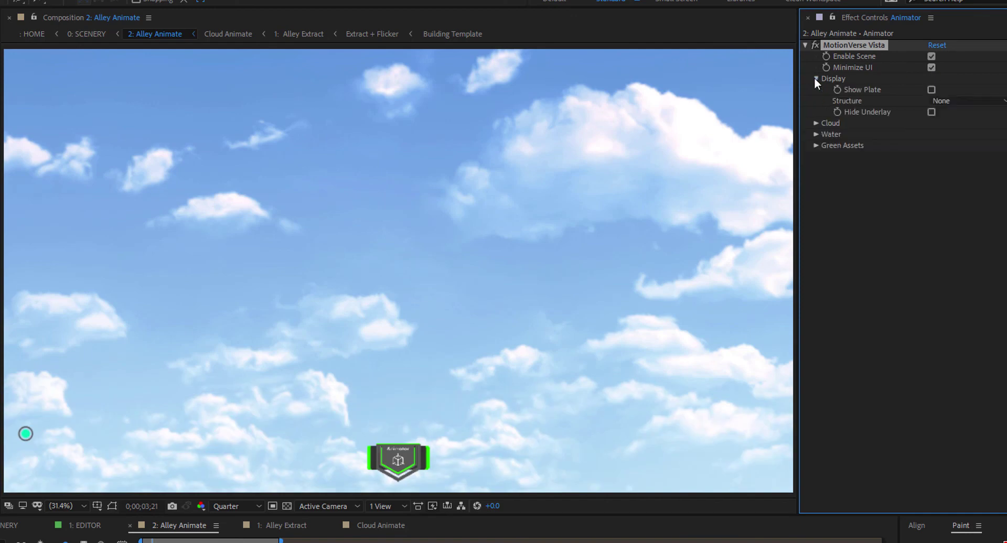
left_click(962, 100)
left_click(960, 129)
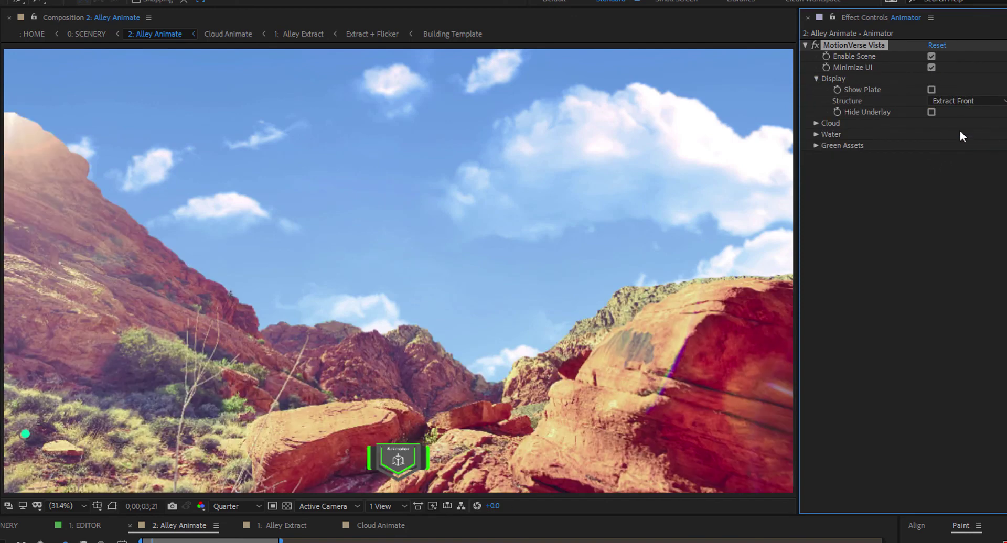
left_click(191, 542)
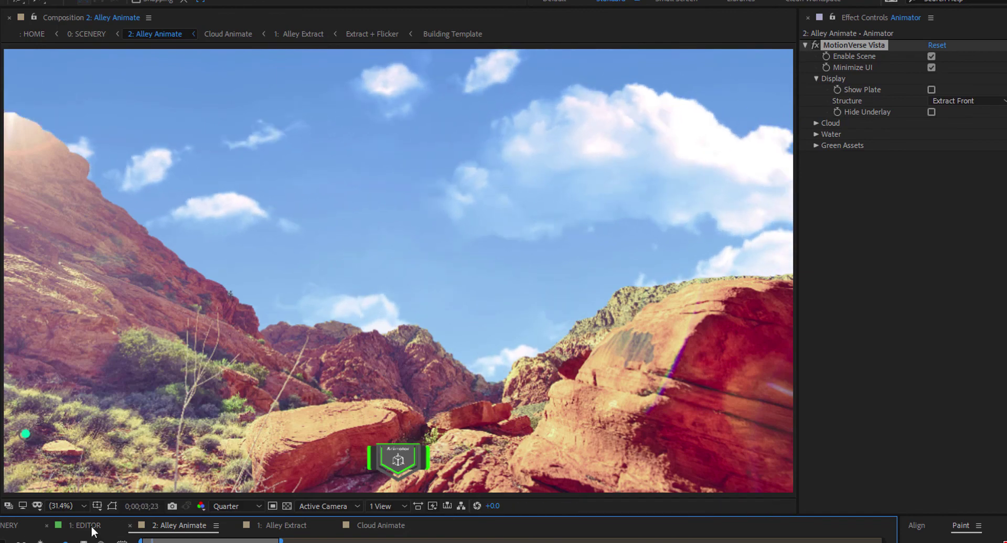
left_click(92, 529)
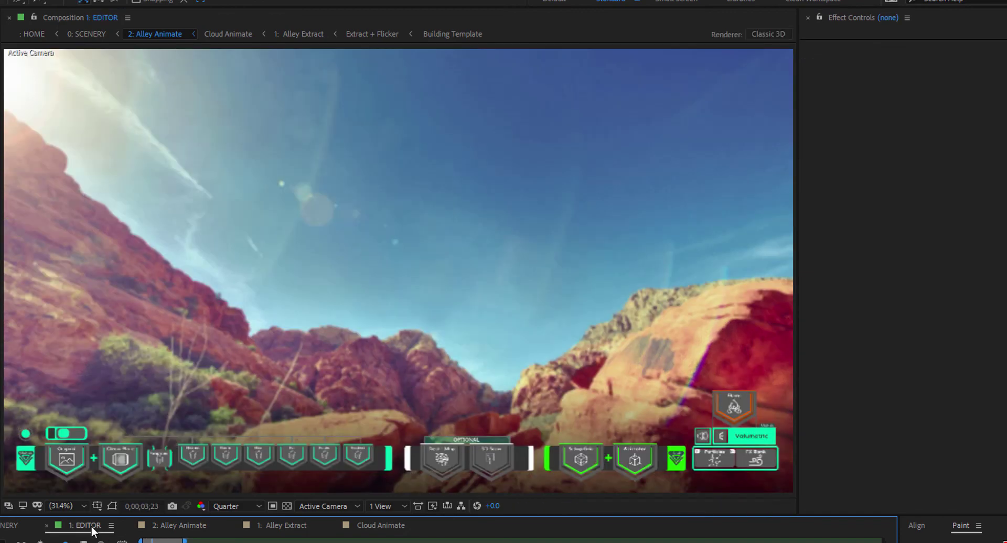
Check Minimize UI on the Animator Panel's MotionVerse Animator and reveal Scene Selection
left_click(633, 460)
left_click(804, 45)
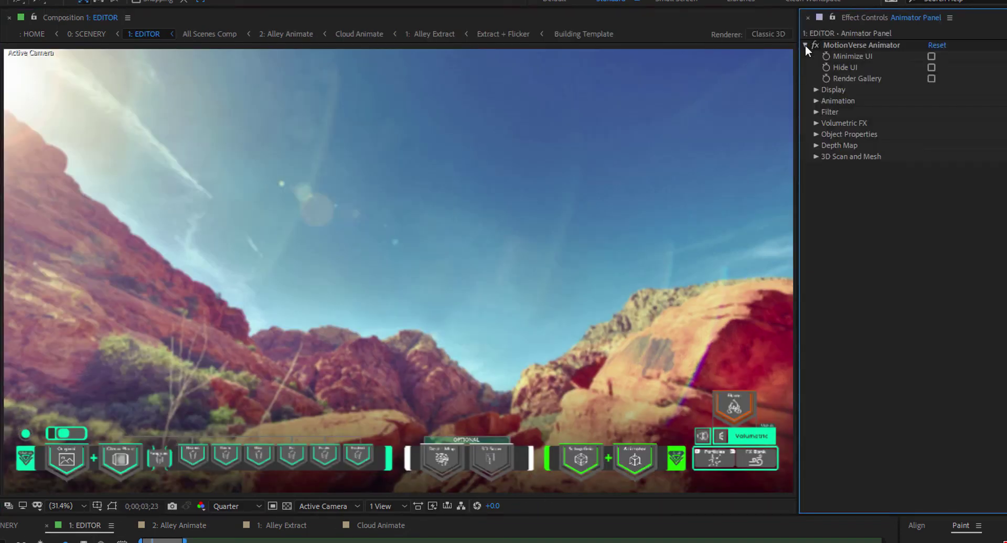
left_click(930, 57)
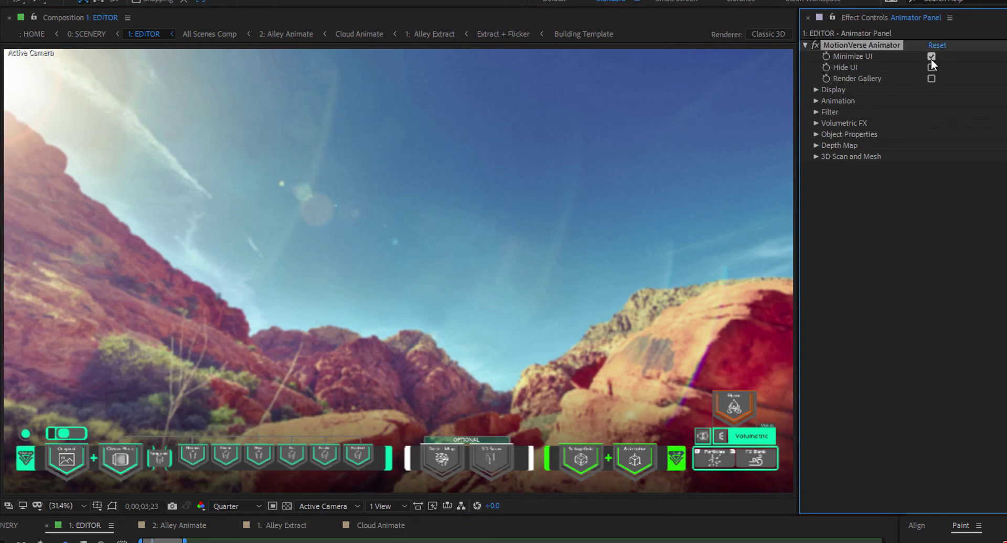
left_click(815, 89)
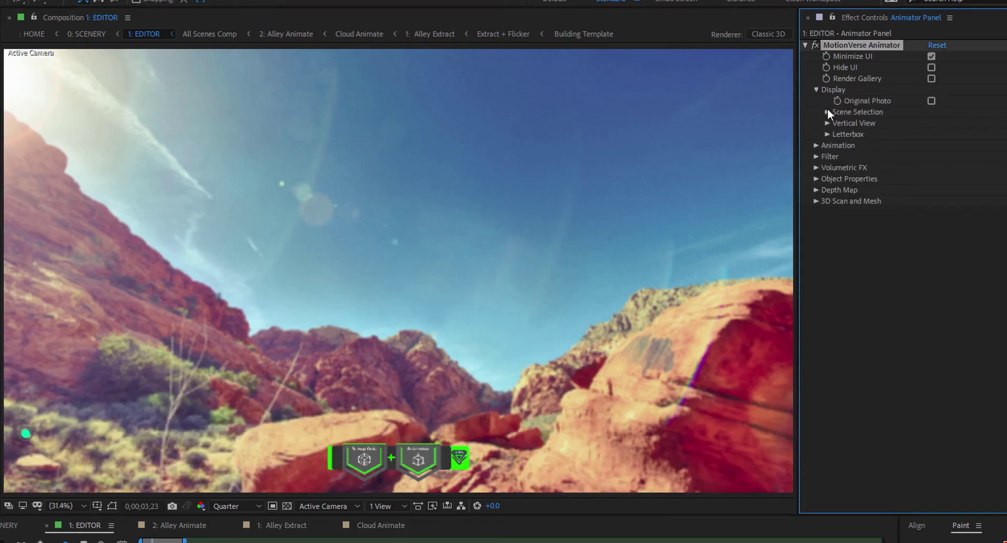
left_click(828, 112)
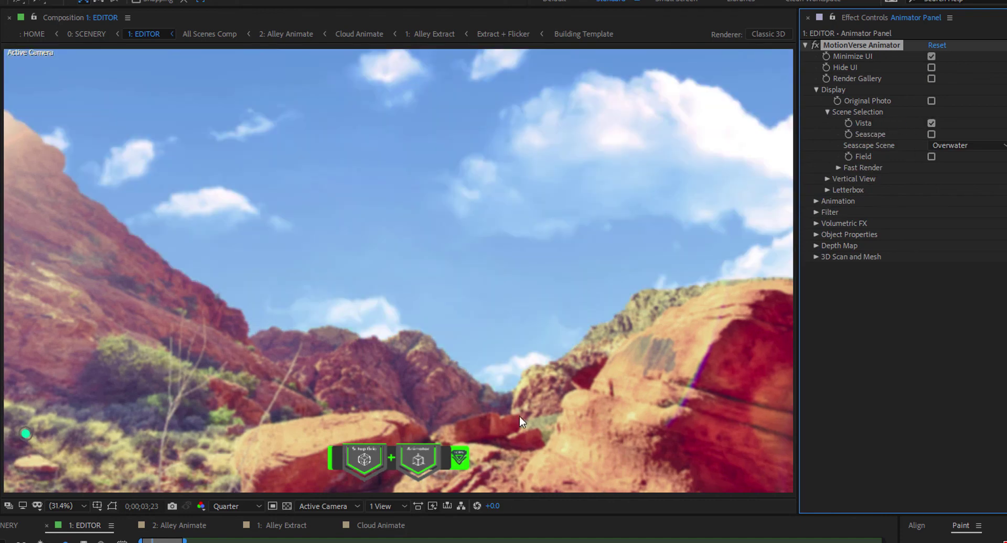
Preview the viewer at Half resolution, then set it back to Quarter
left_click(226, 507)
left_click(225, 486)
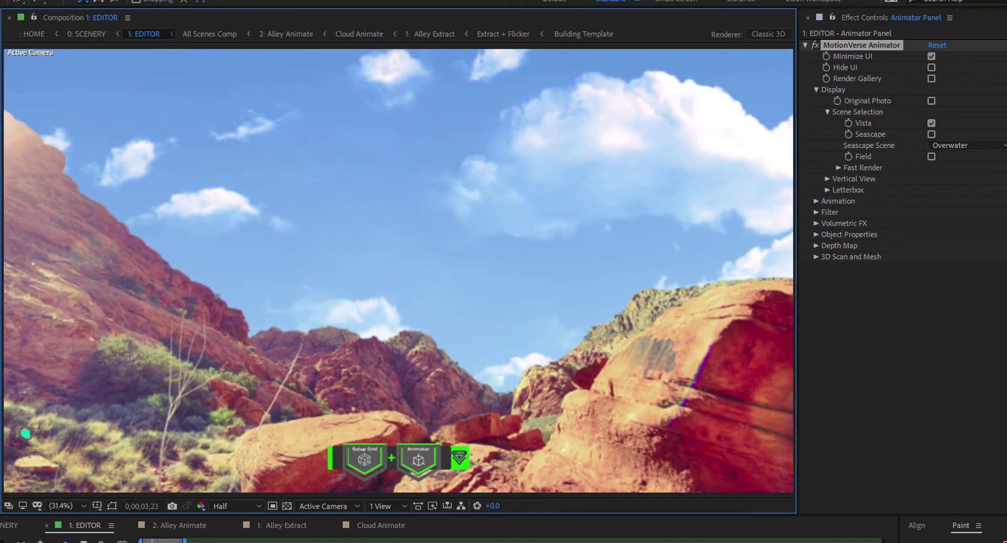
left_click(234, 509)
left_click(229, 529)
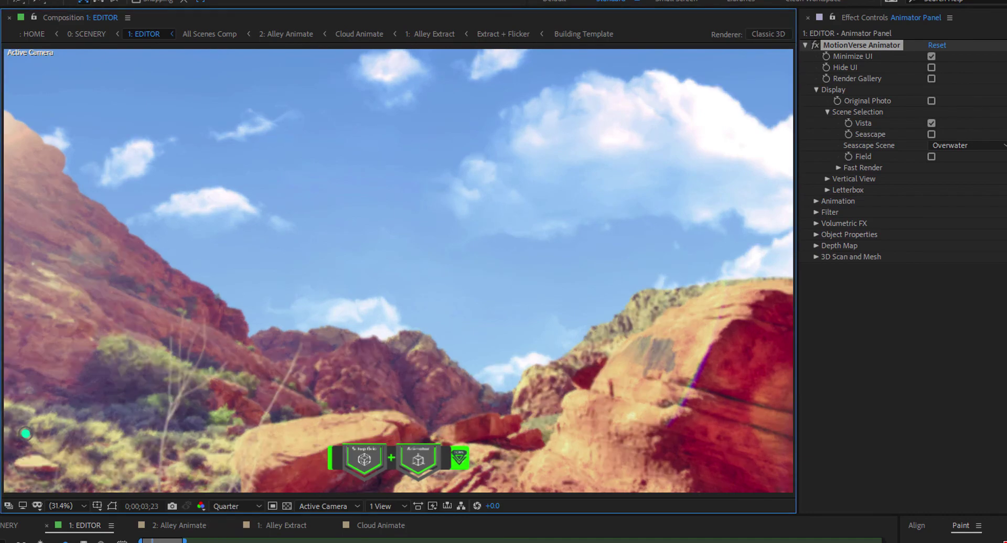